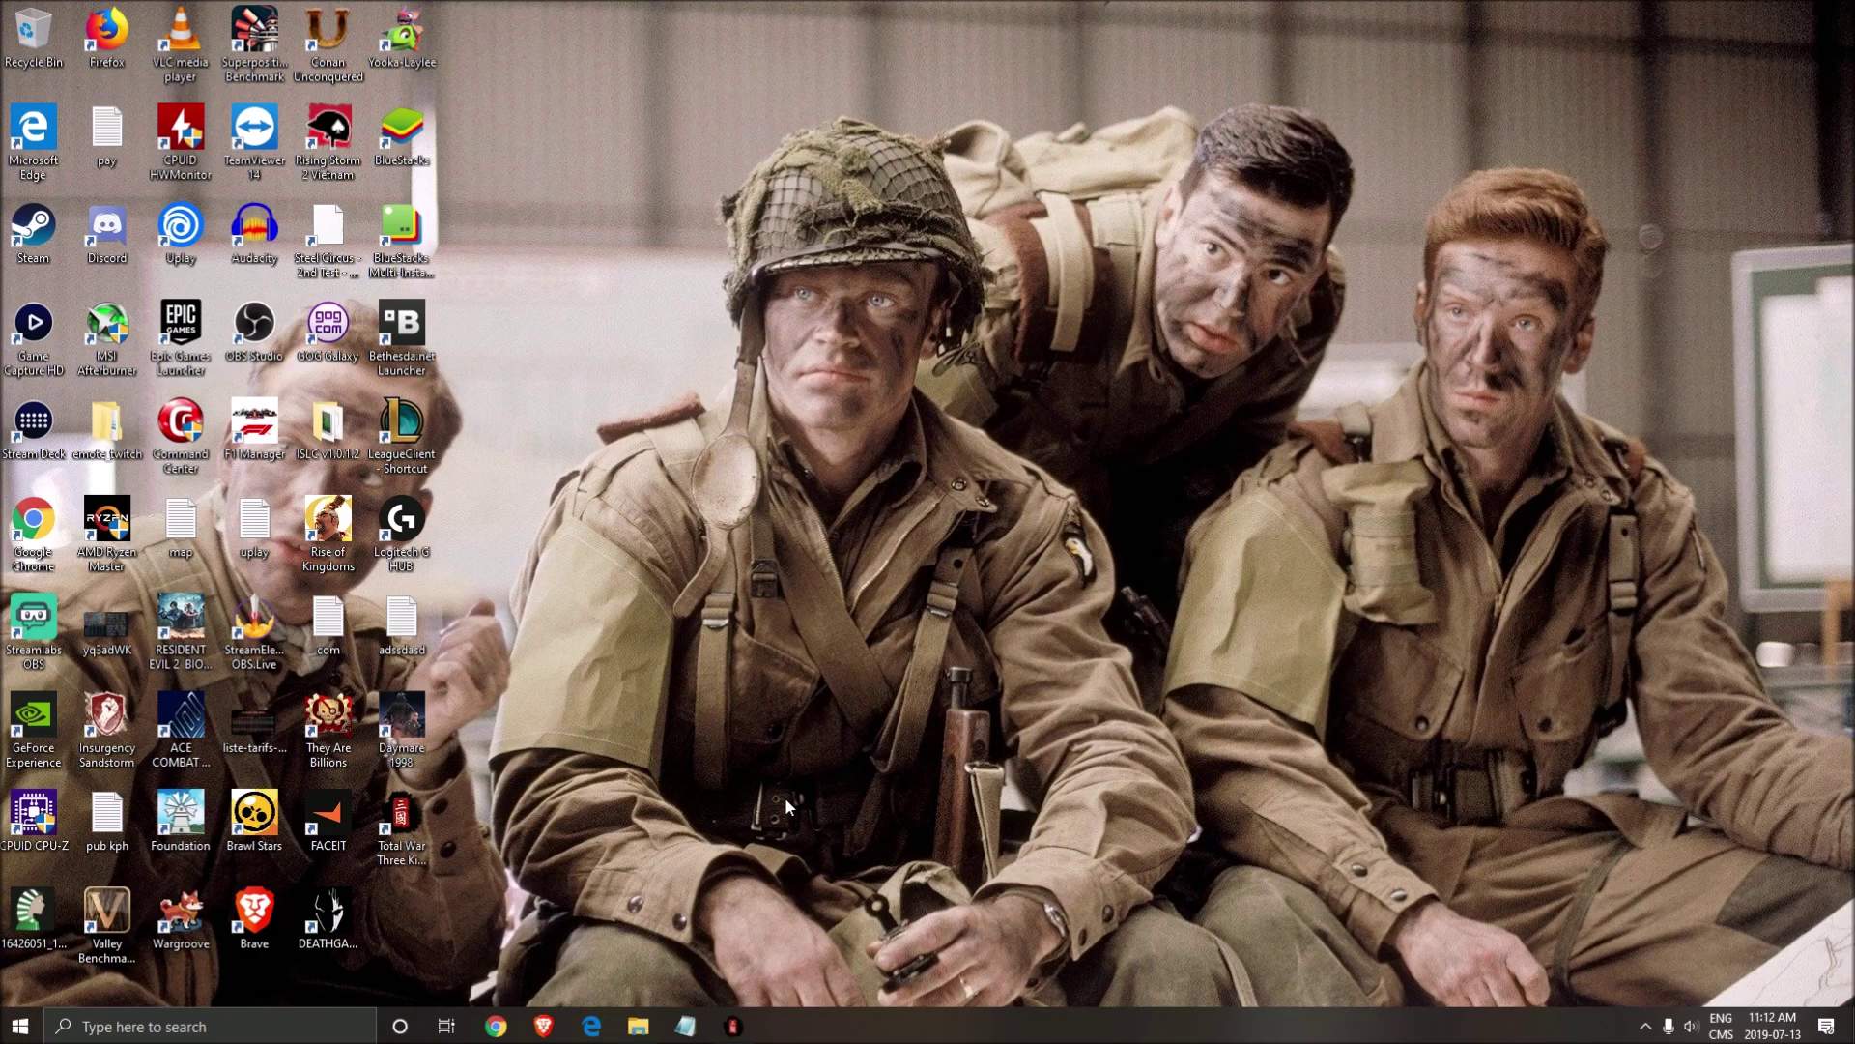
Search Windows for the Game Mode settings, review the Game bar page, and close Settings
key(super+s)
text(game)
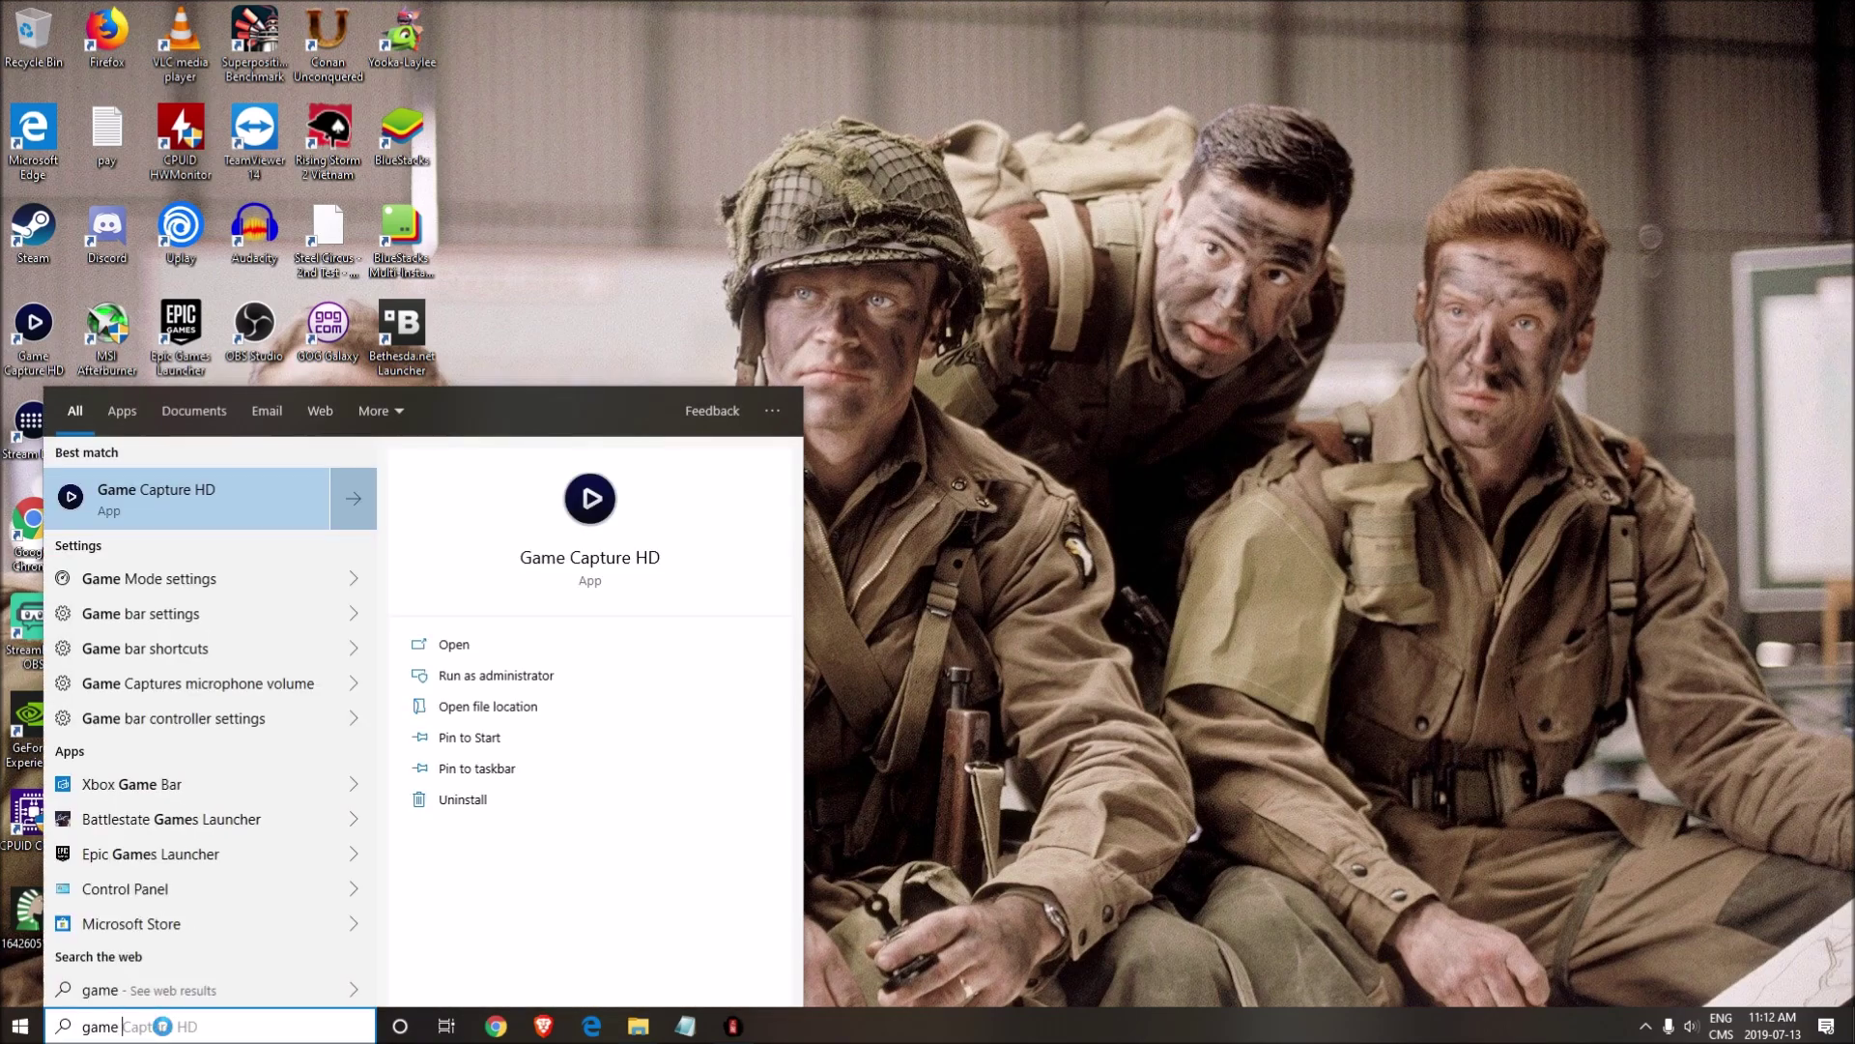
text( mod)
key(Return)
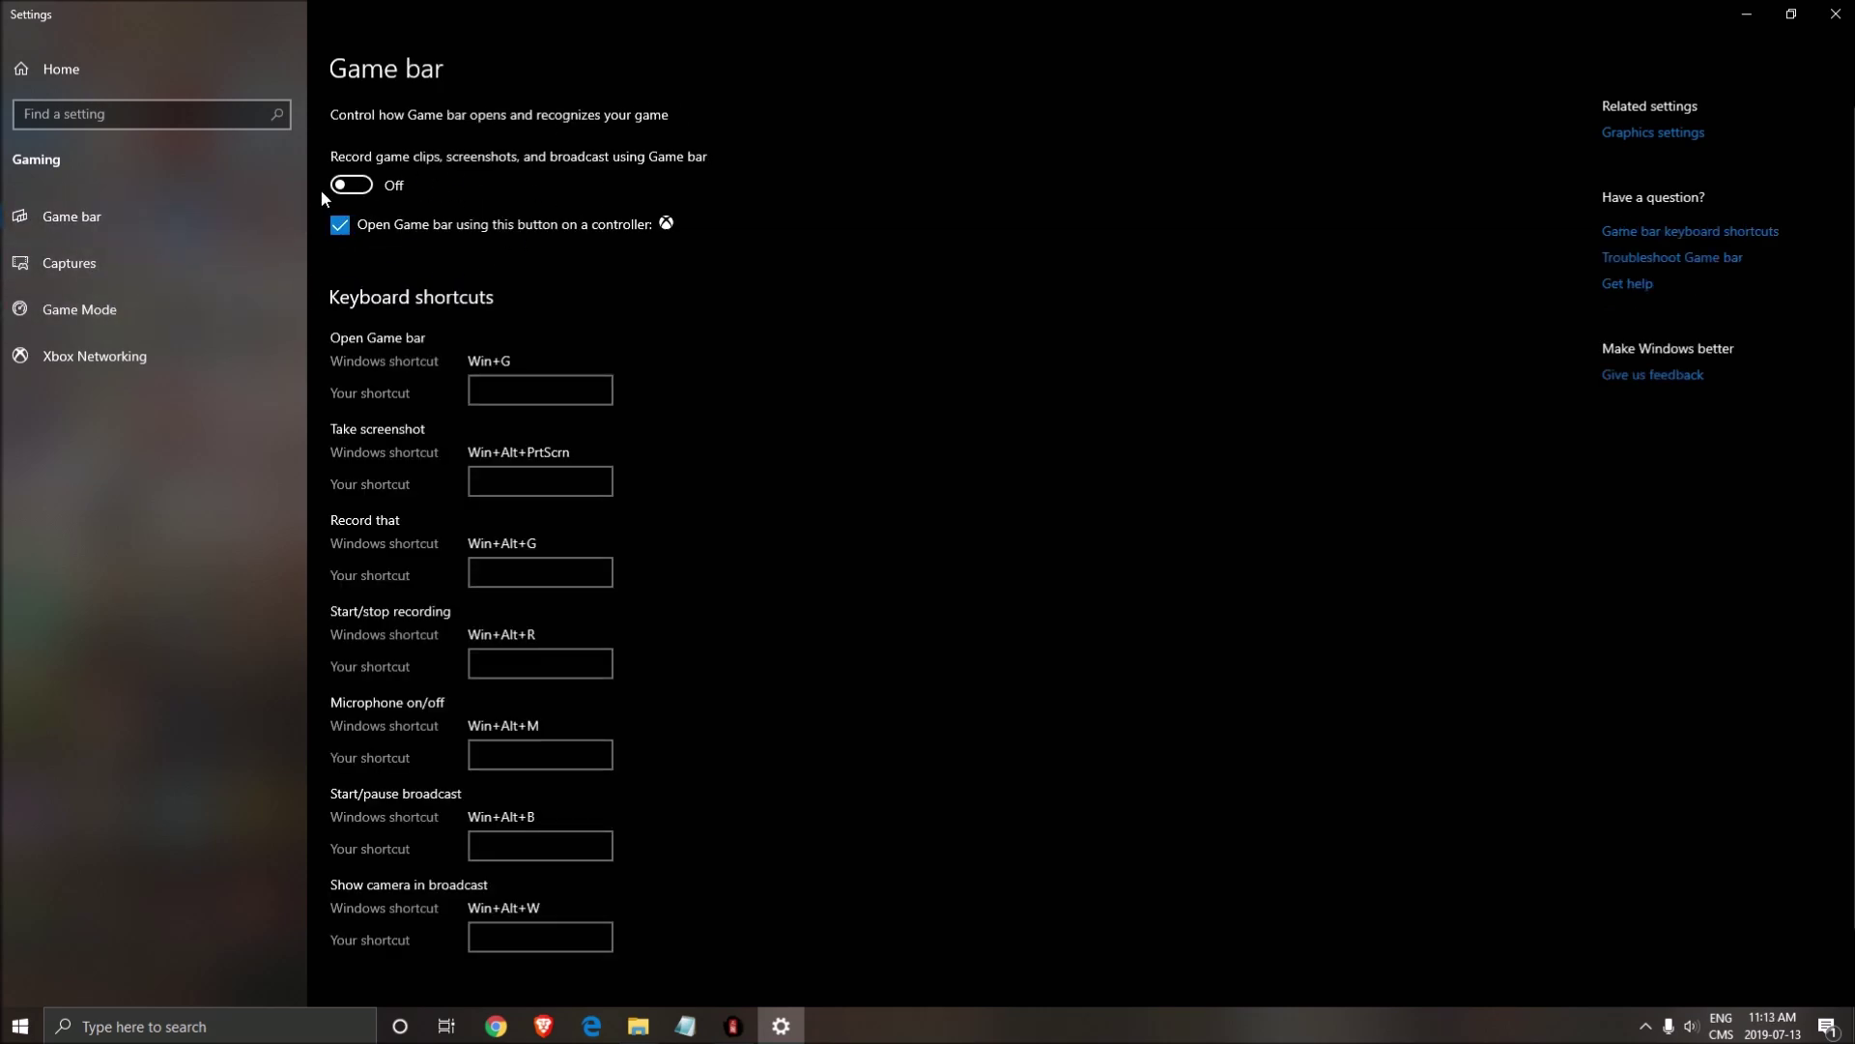
click(1835, 13)
Open Intelligent standby list cleaner from the background apps, review its purge conditions and timer resolution options, and dismiss its window
click(1666, 1026)
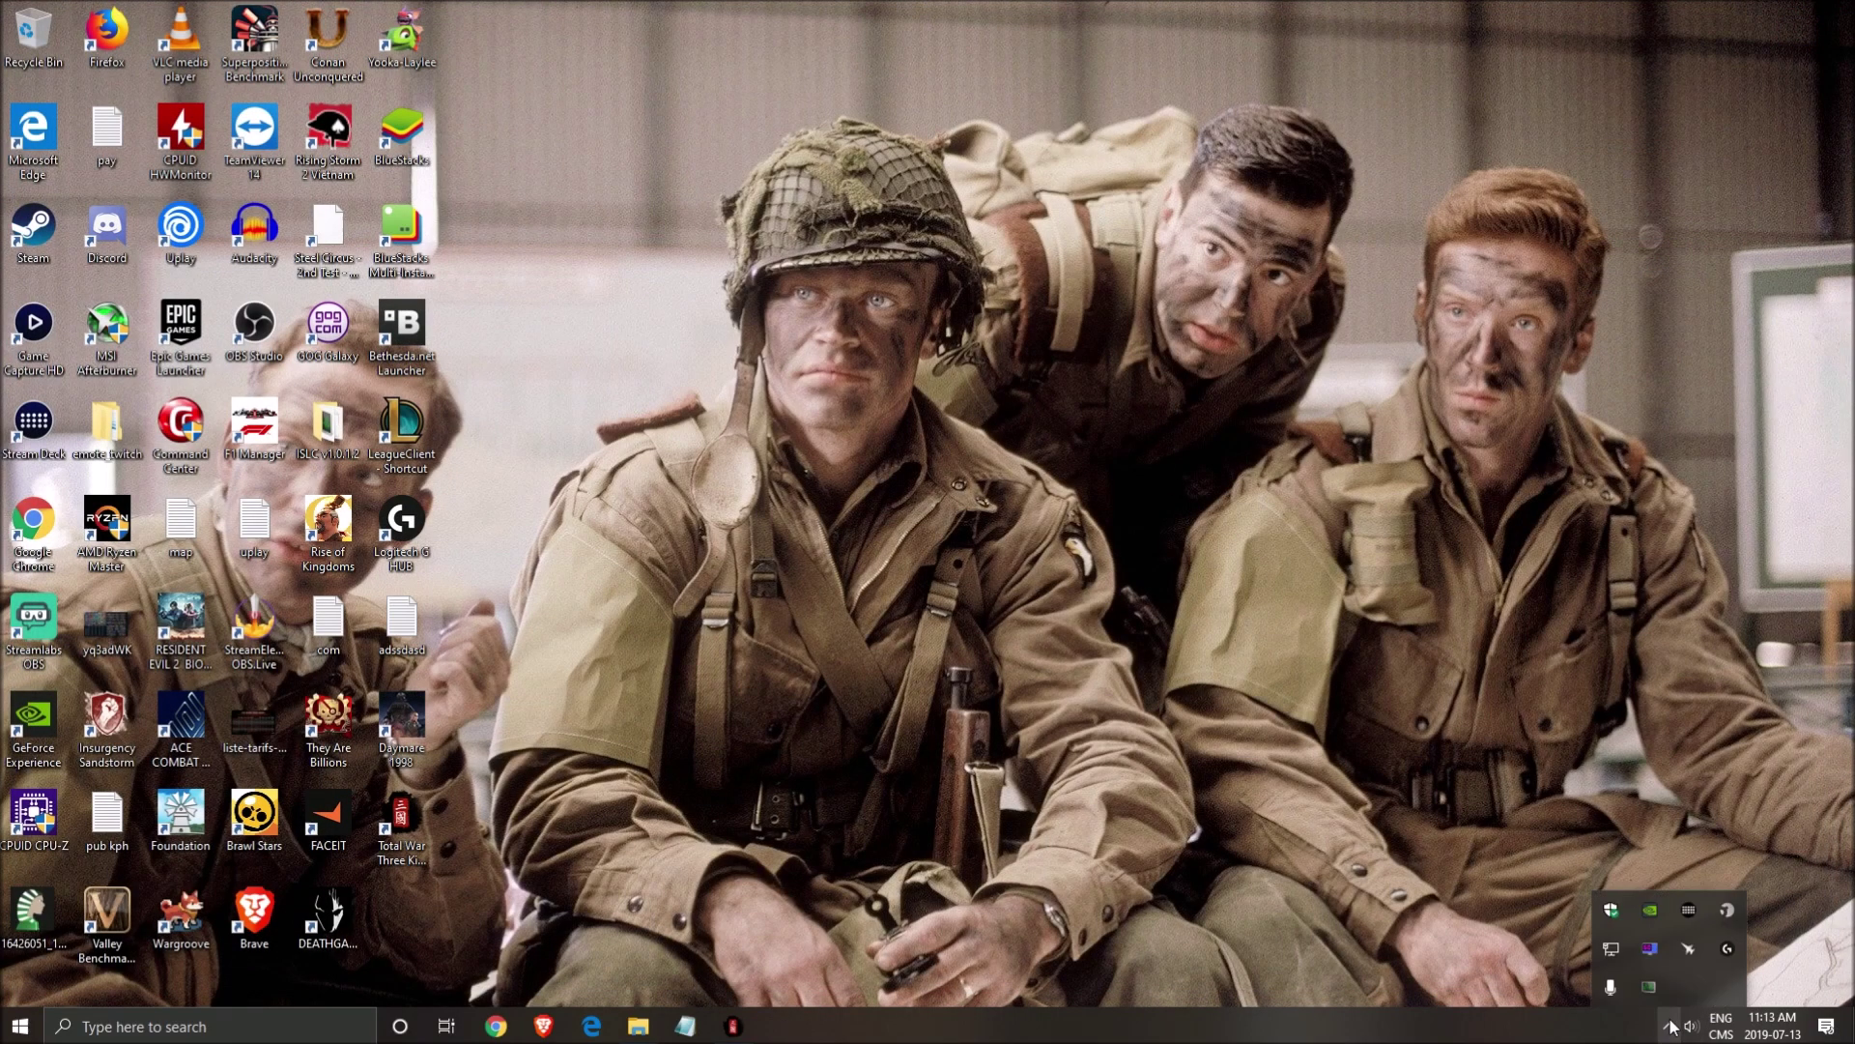
click(1650, 987)
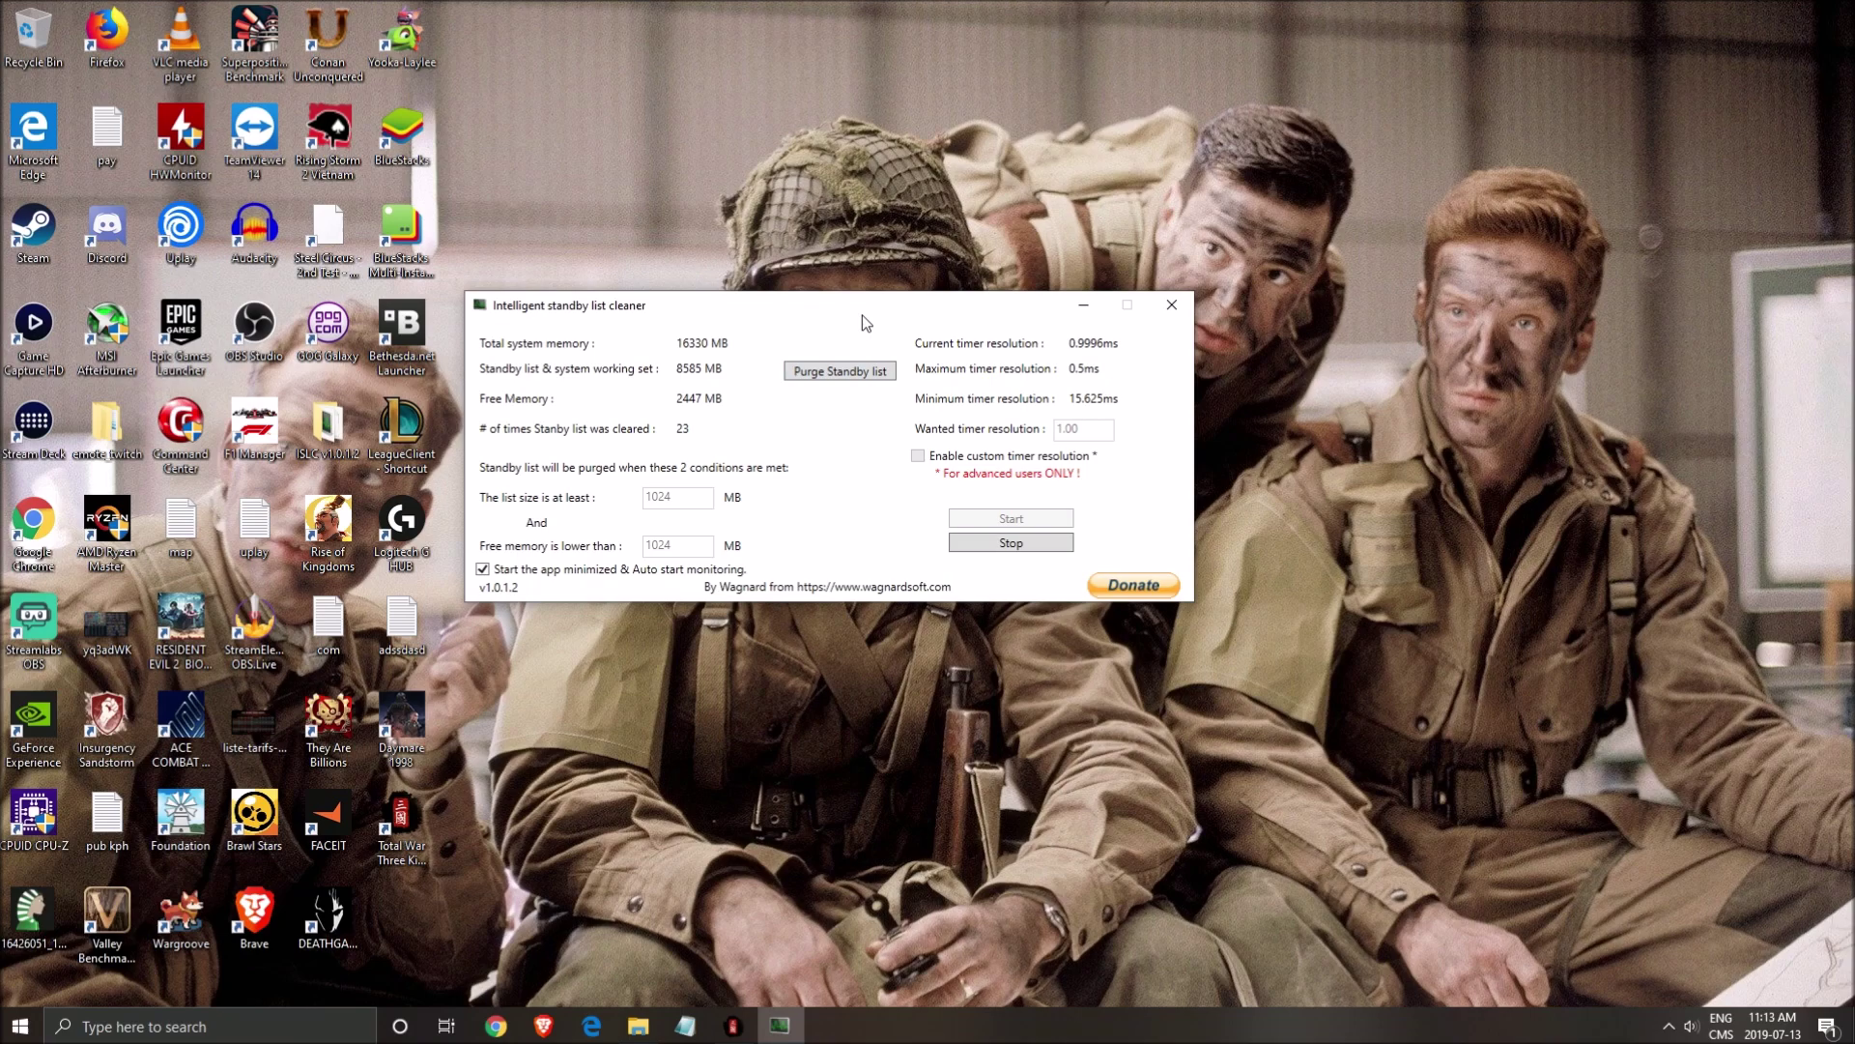
drag(863, 316, 924, 334)
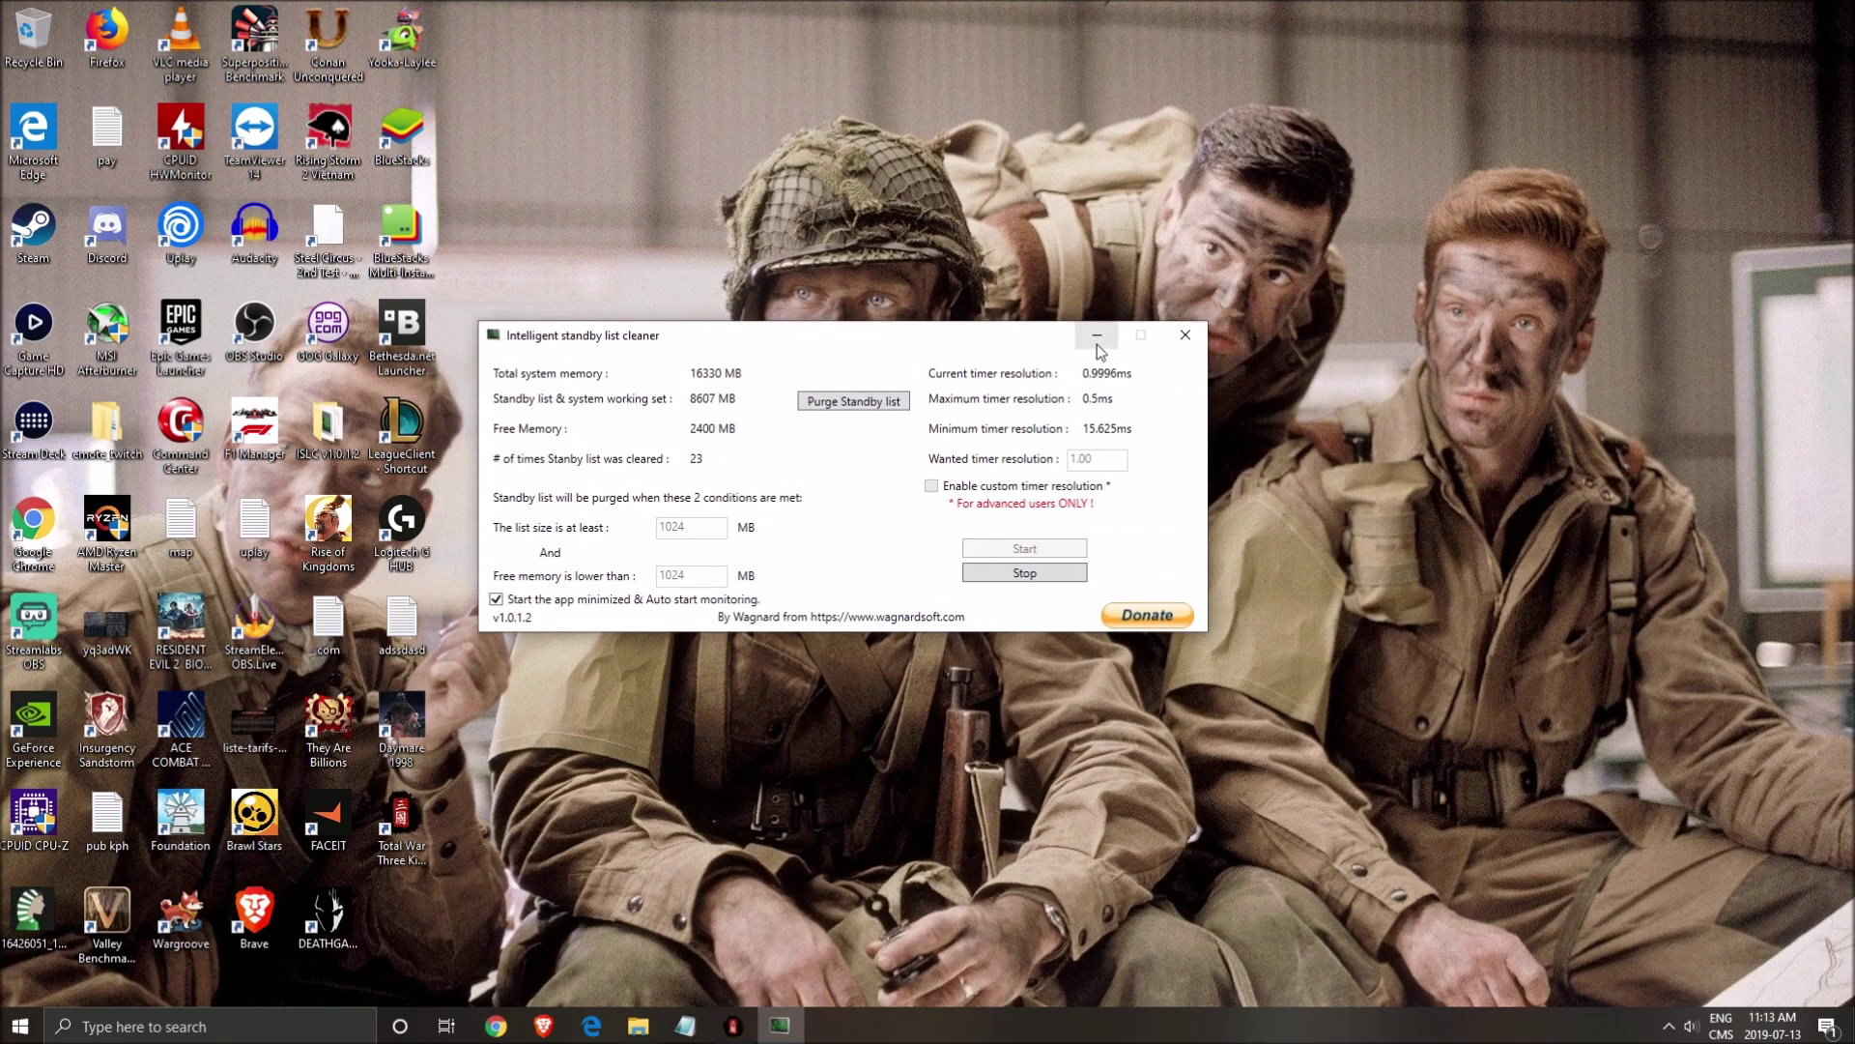
key(alt+F4)
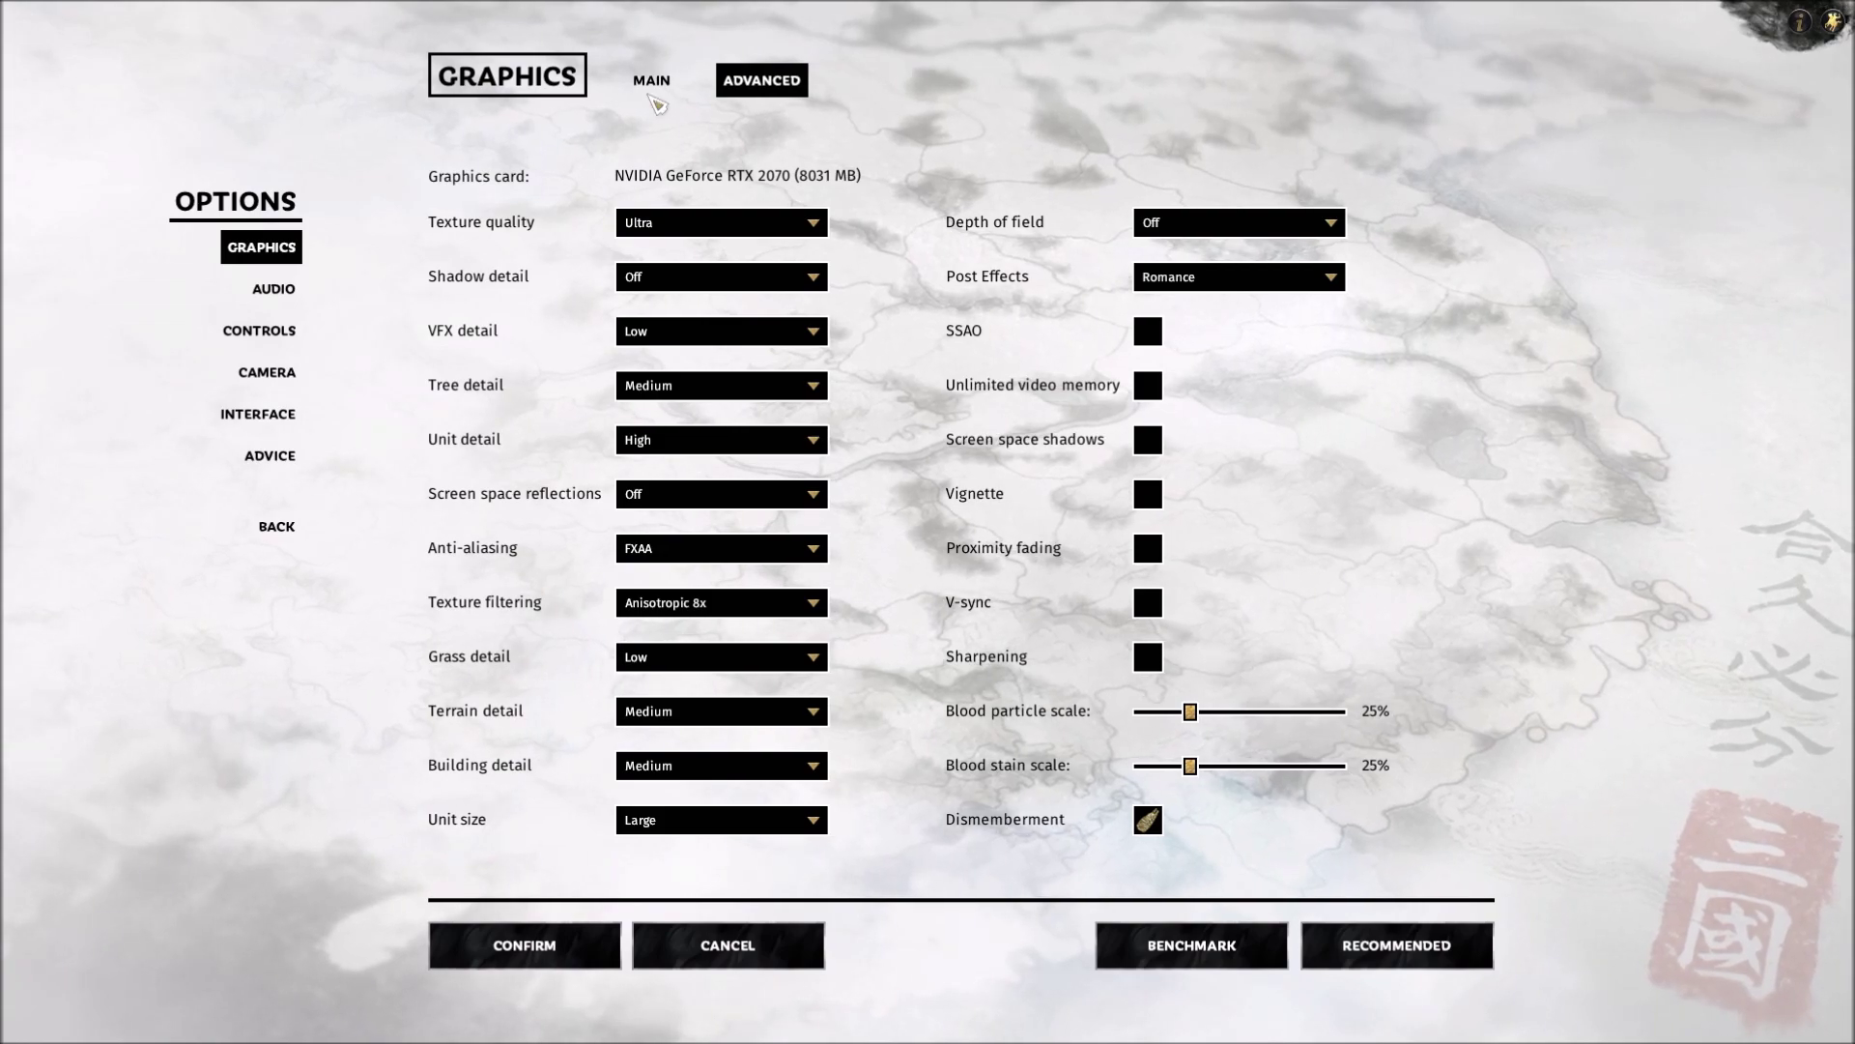
In the Total War: Three Kingdoms graphics options, review the main settings and examine the advanced texture quality choices
click(651, 80)
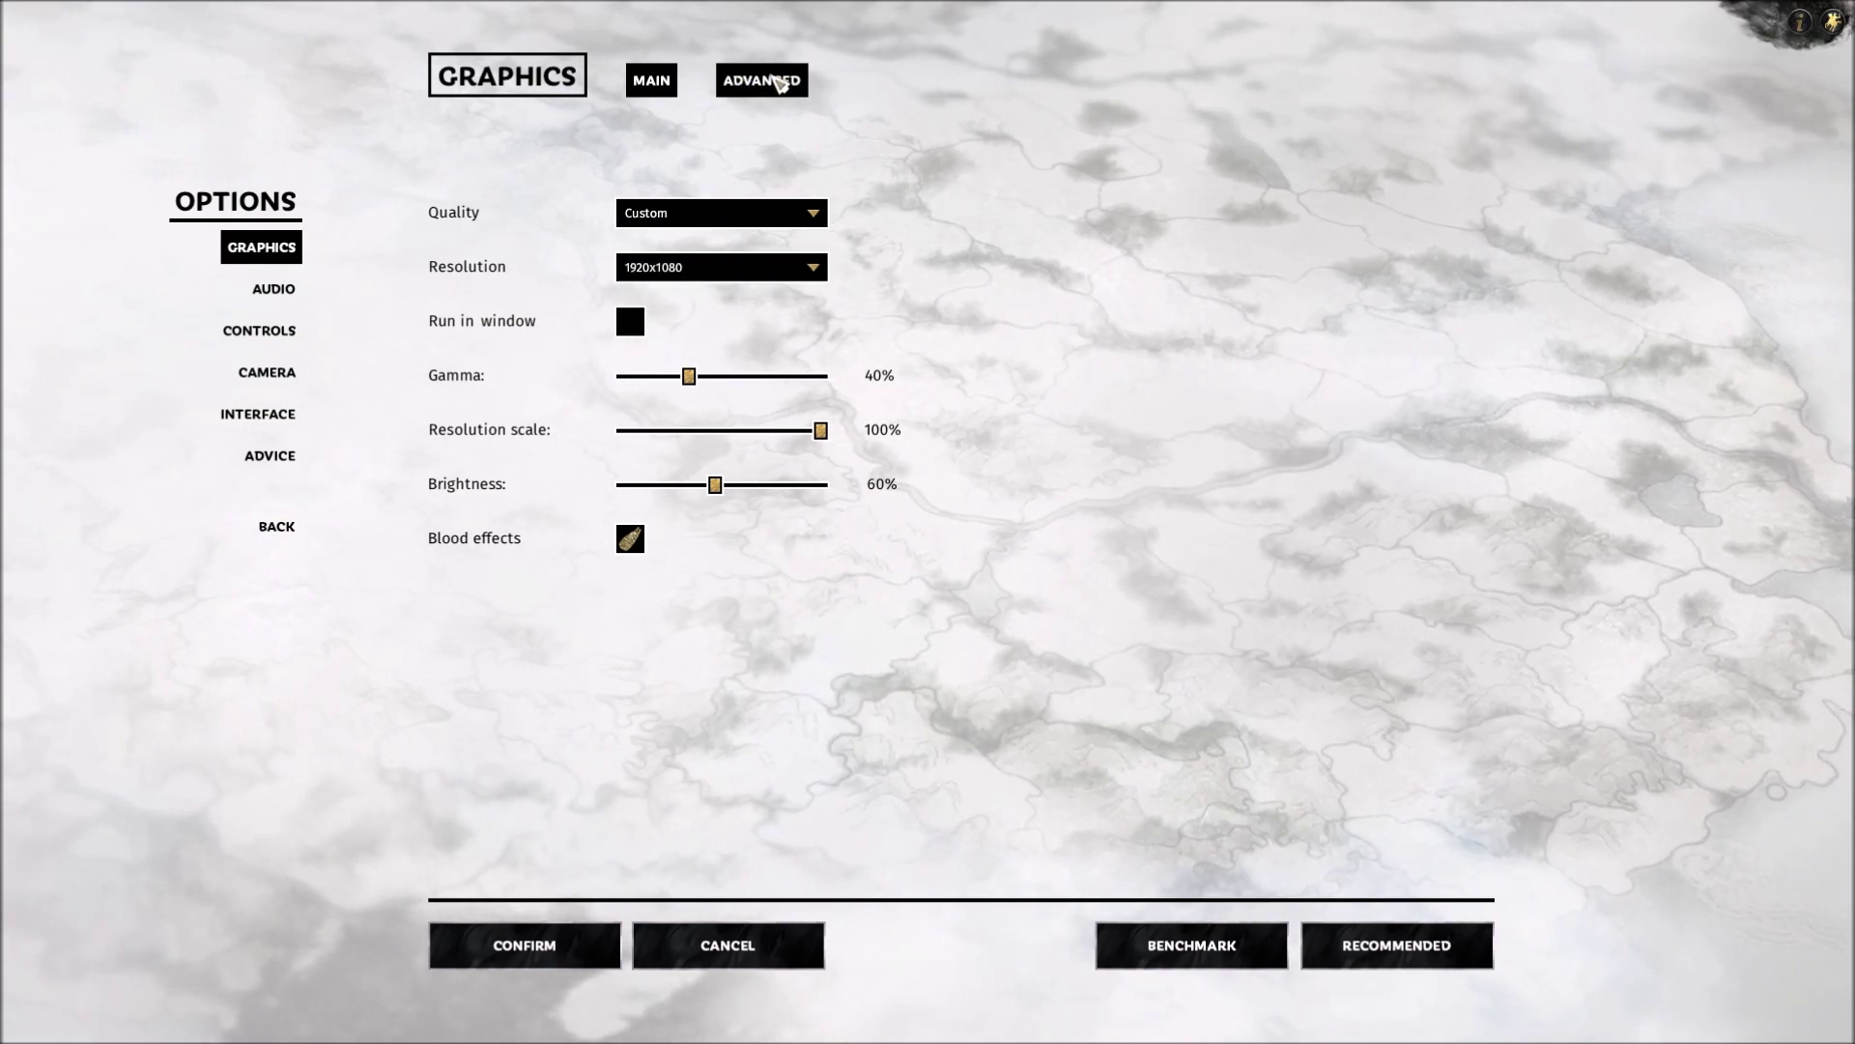
click(761, 80)
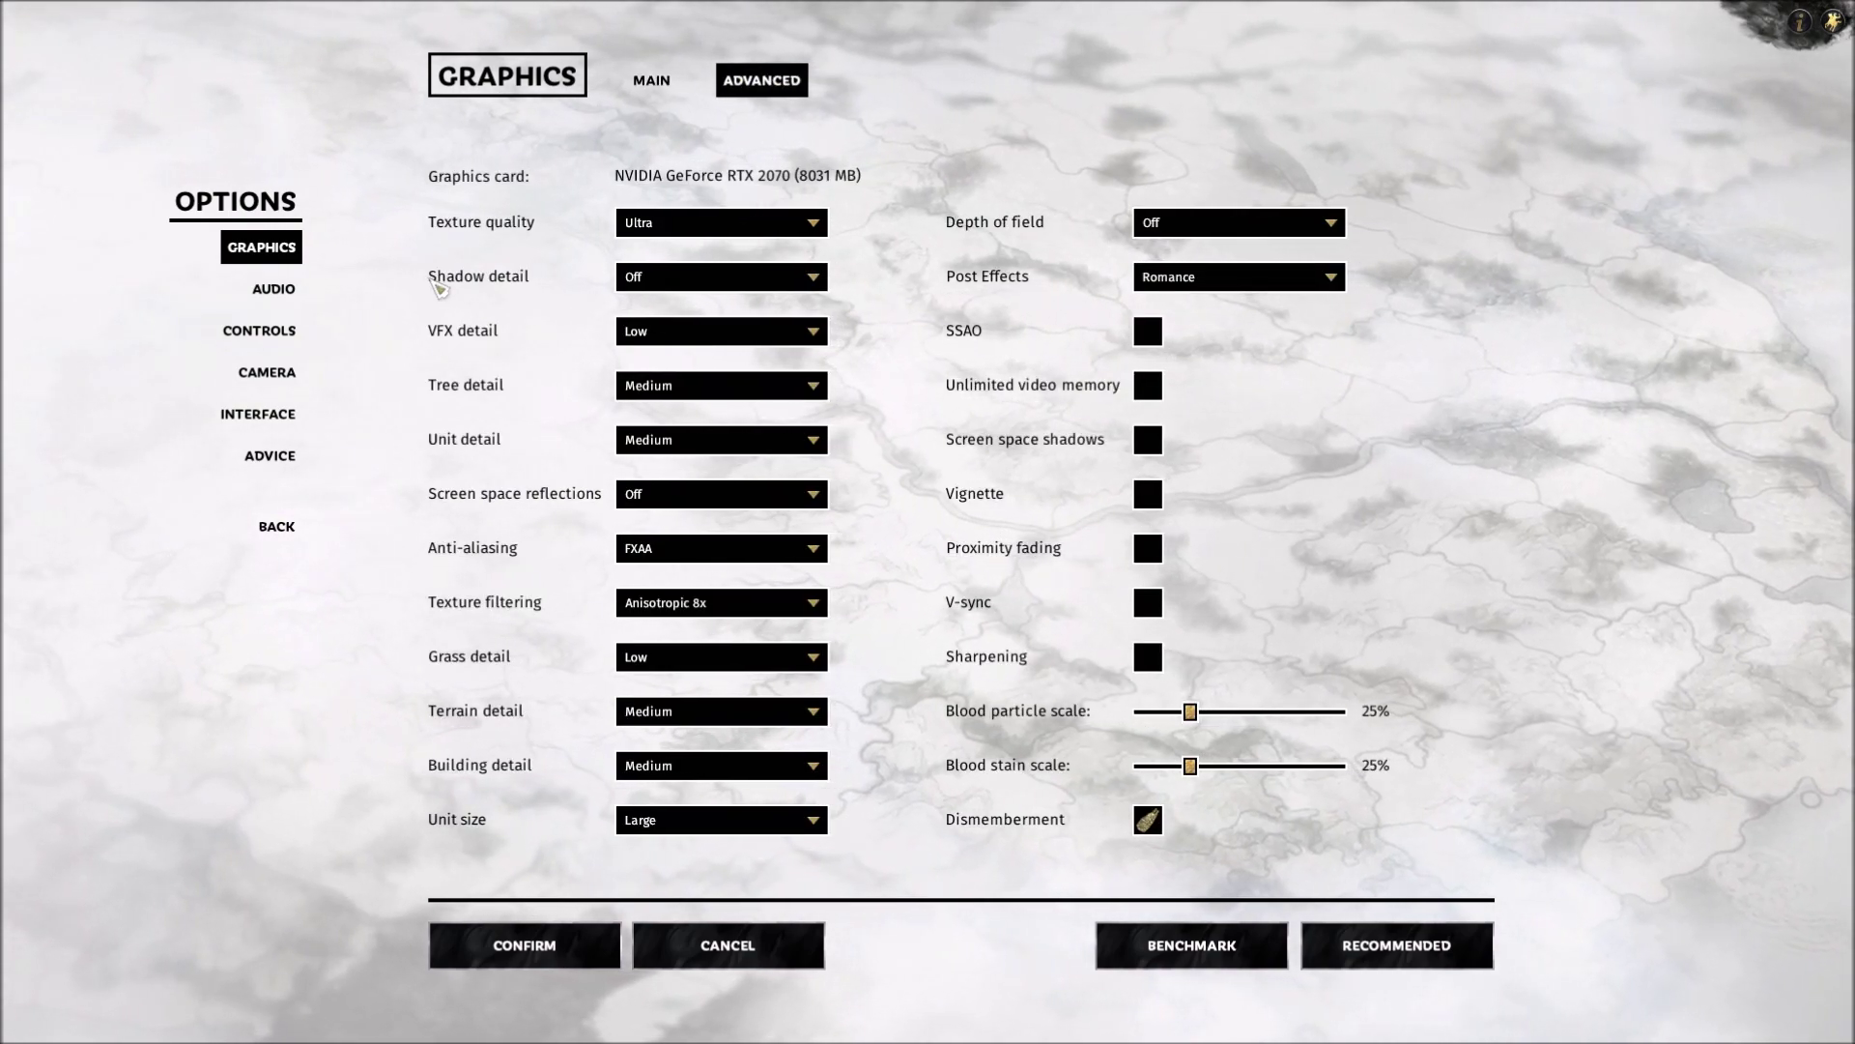
click(739, 232)
click(885, 174)
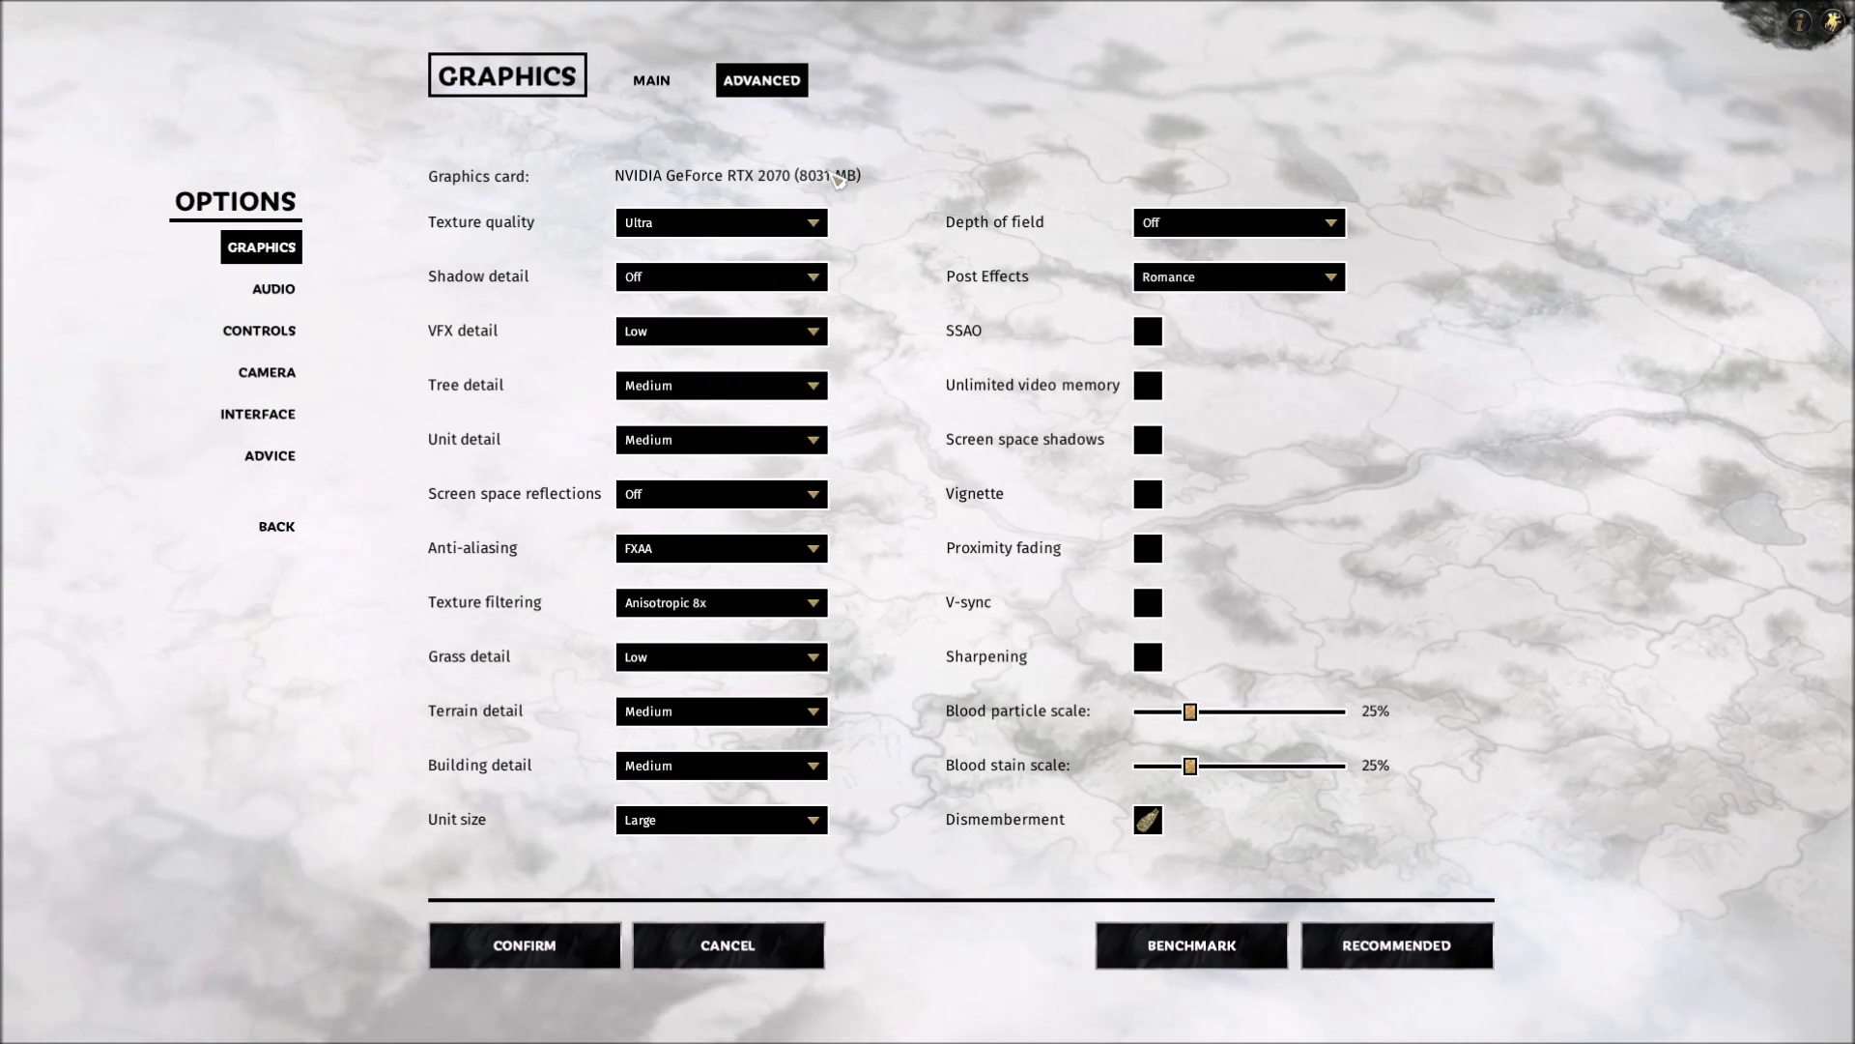
click(779, 214)
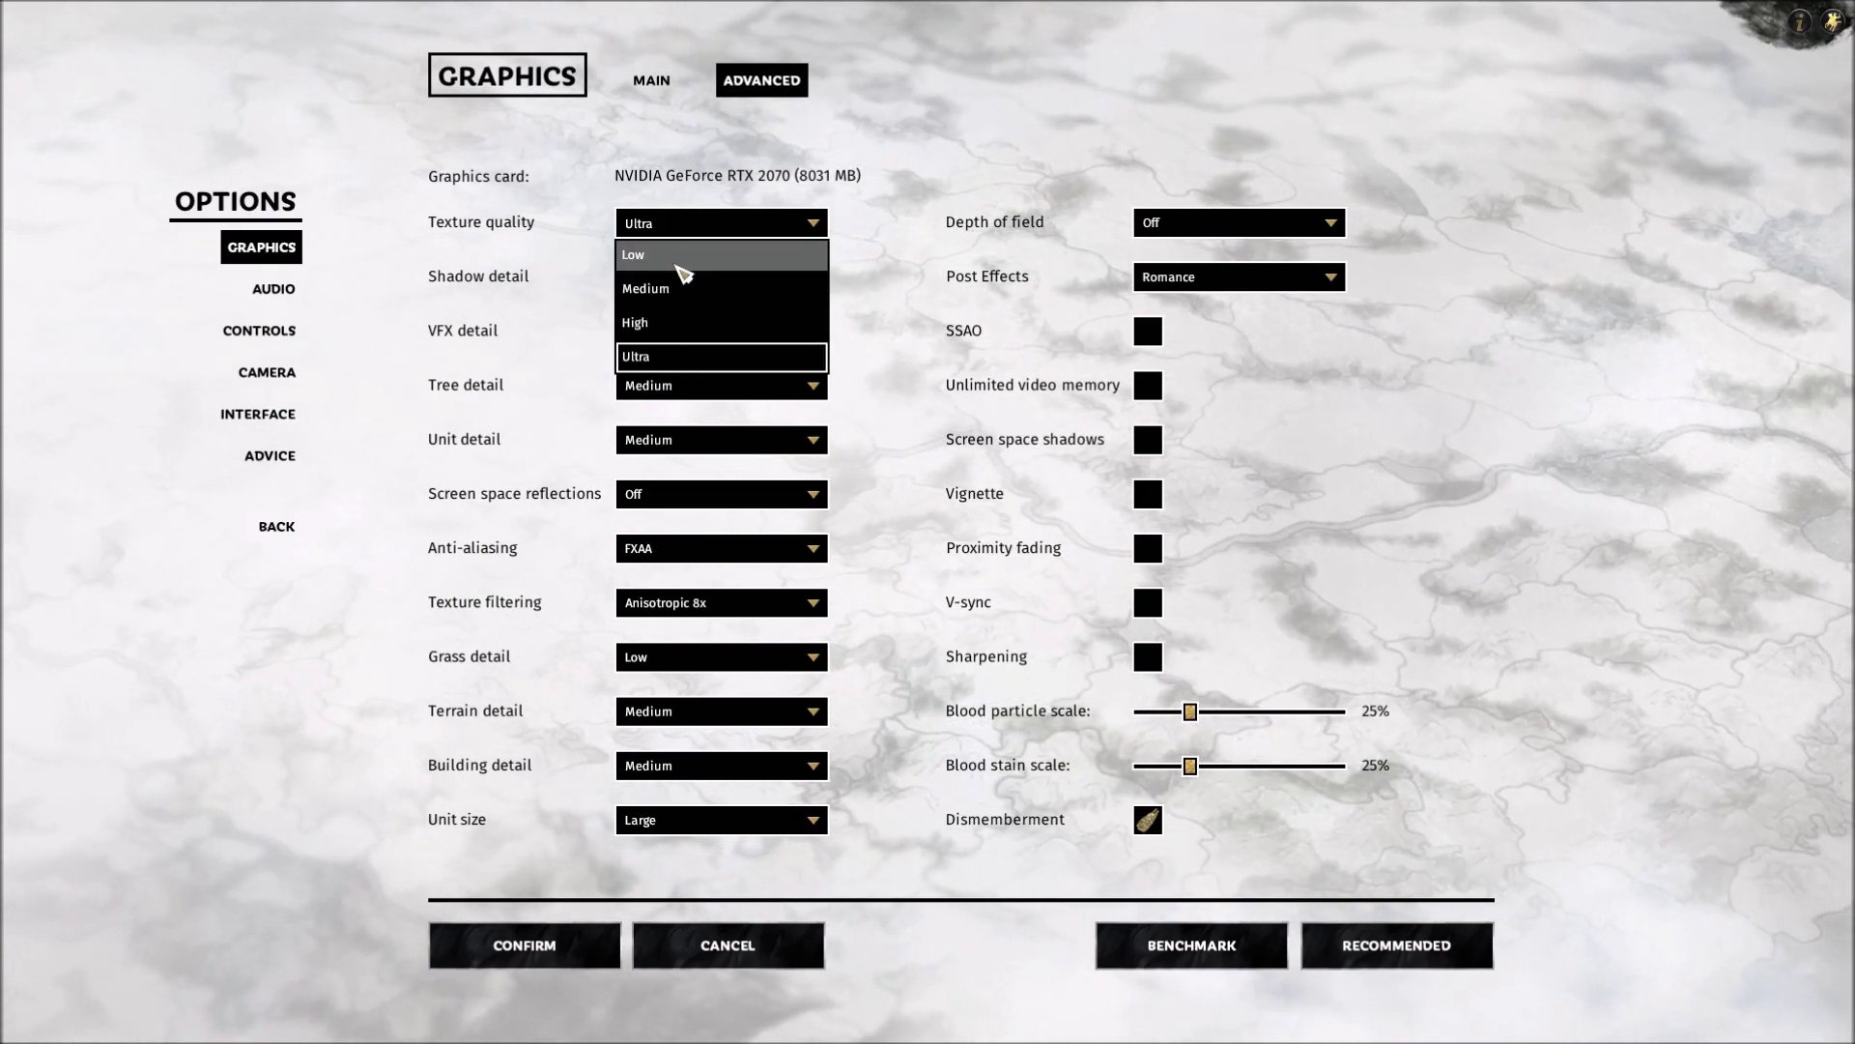
click(585, 163)
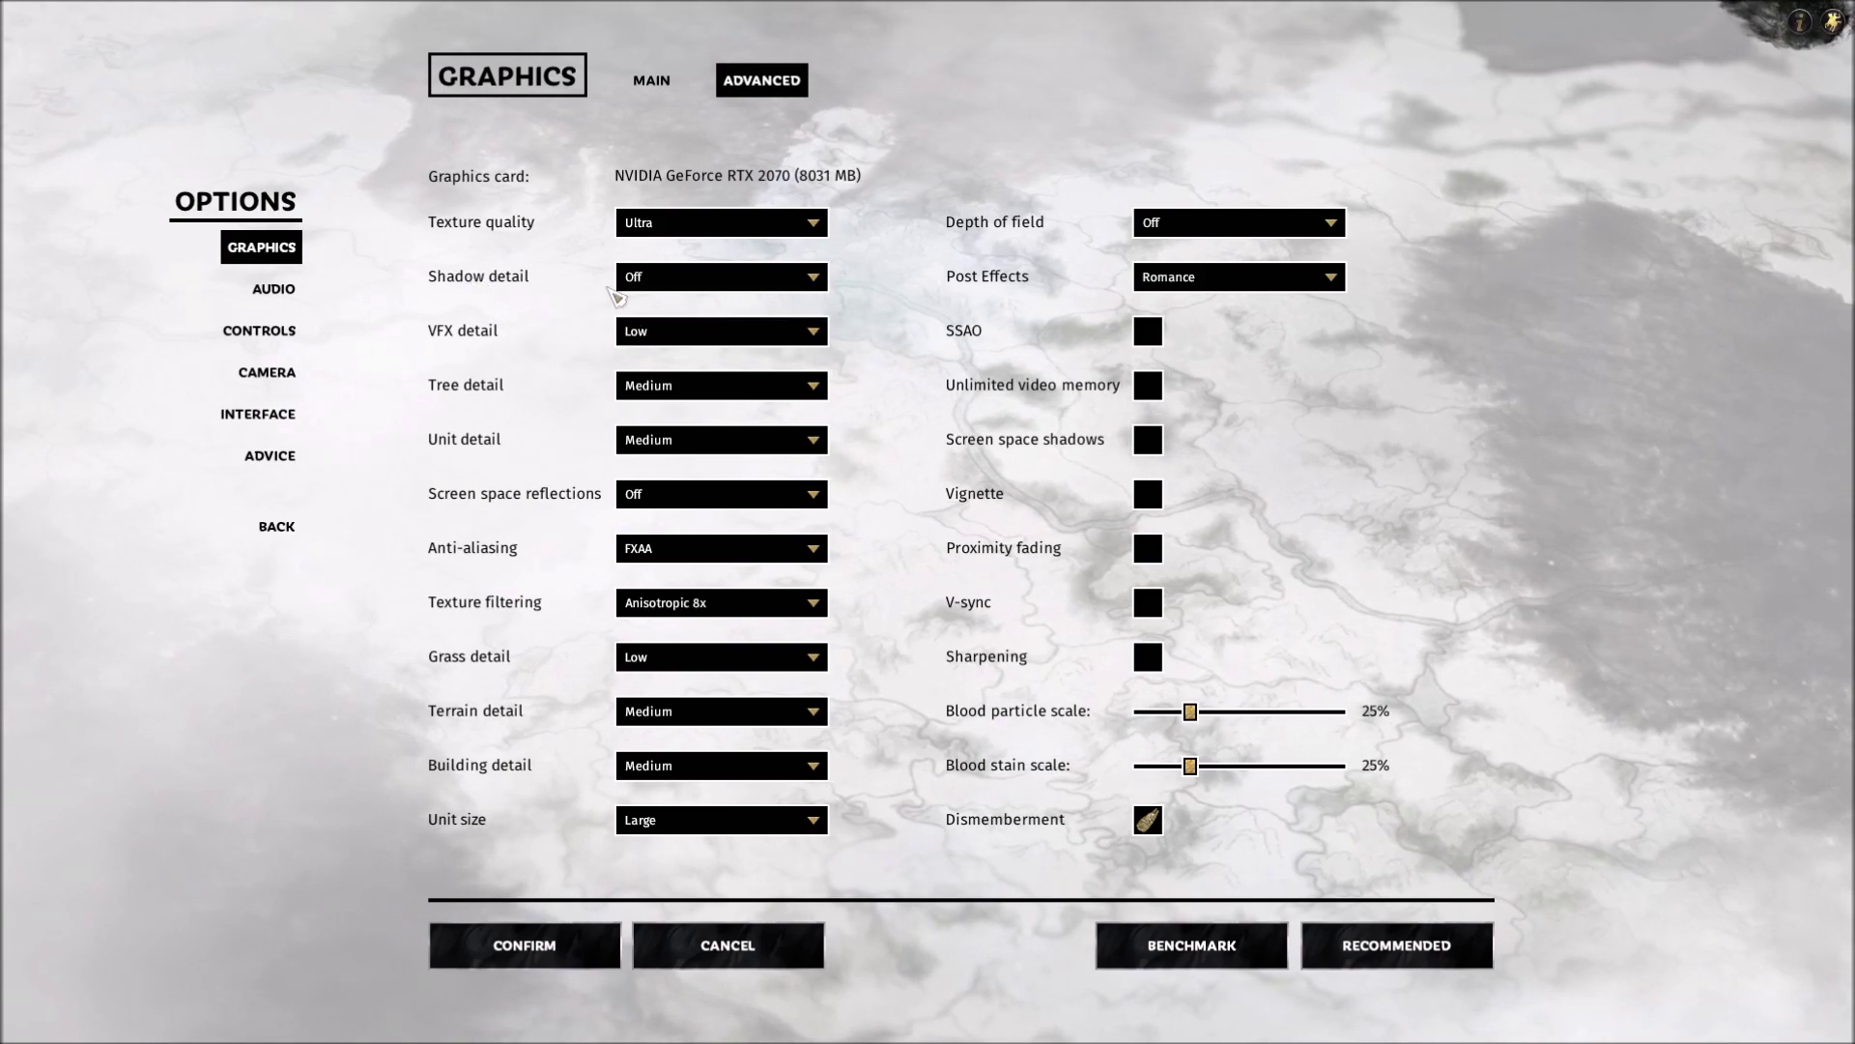
Examine the shadow detail choices and set VFX detail to Low in the advanced graphics settings
click(639, 278)
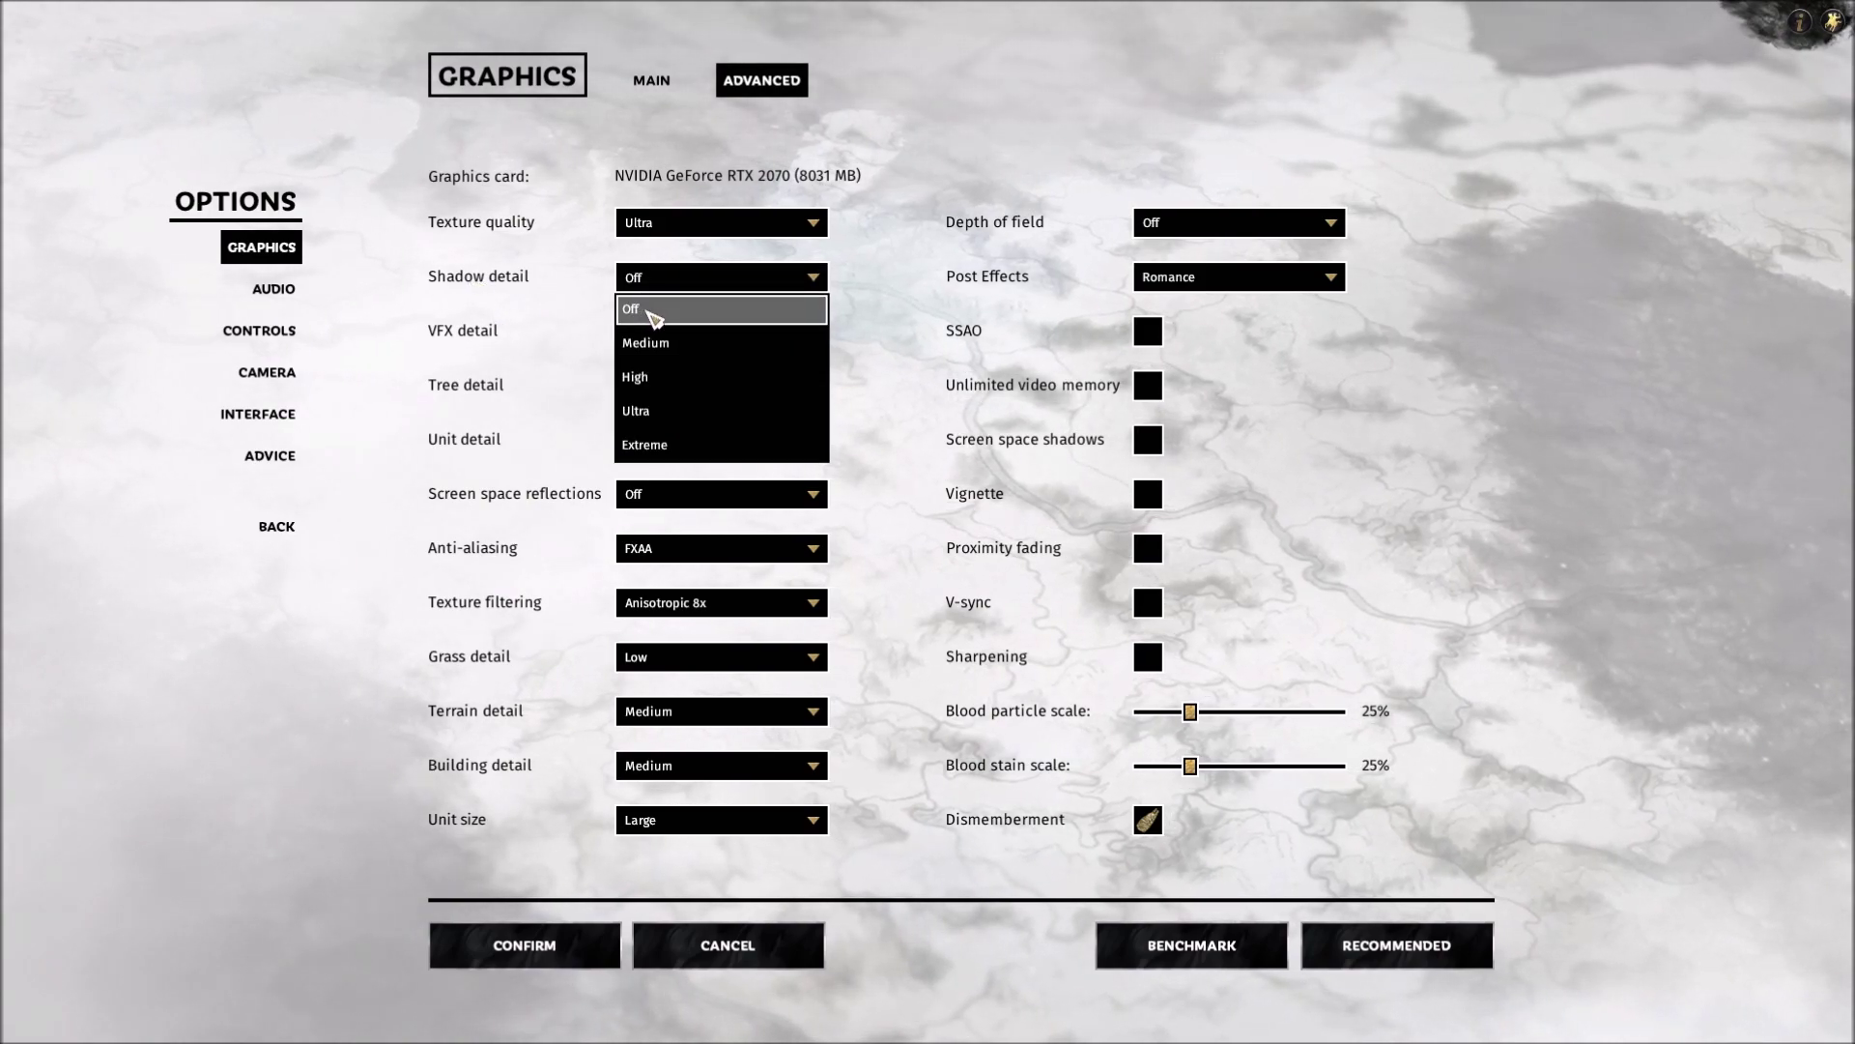
click(686, 279)
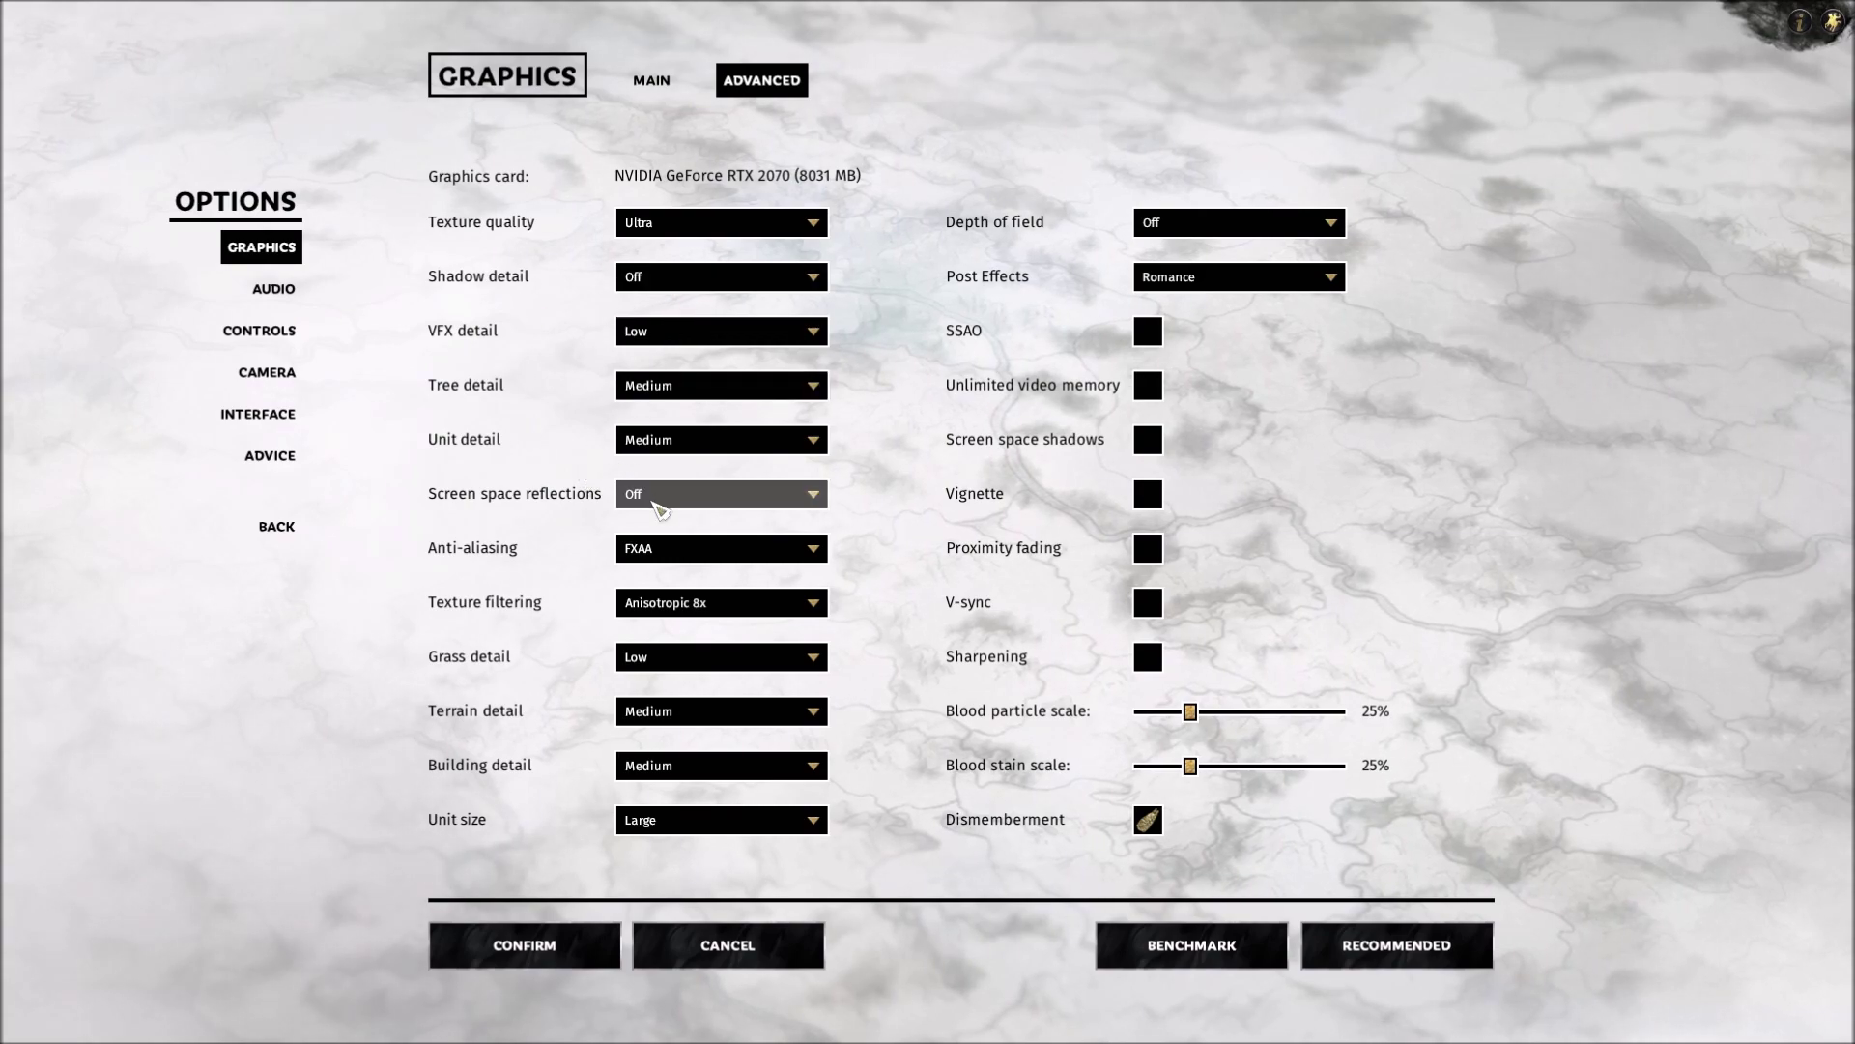
mouse_move(454, 364)
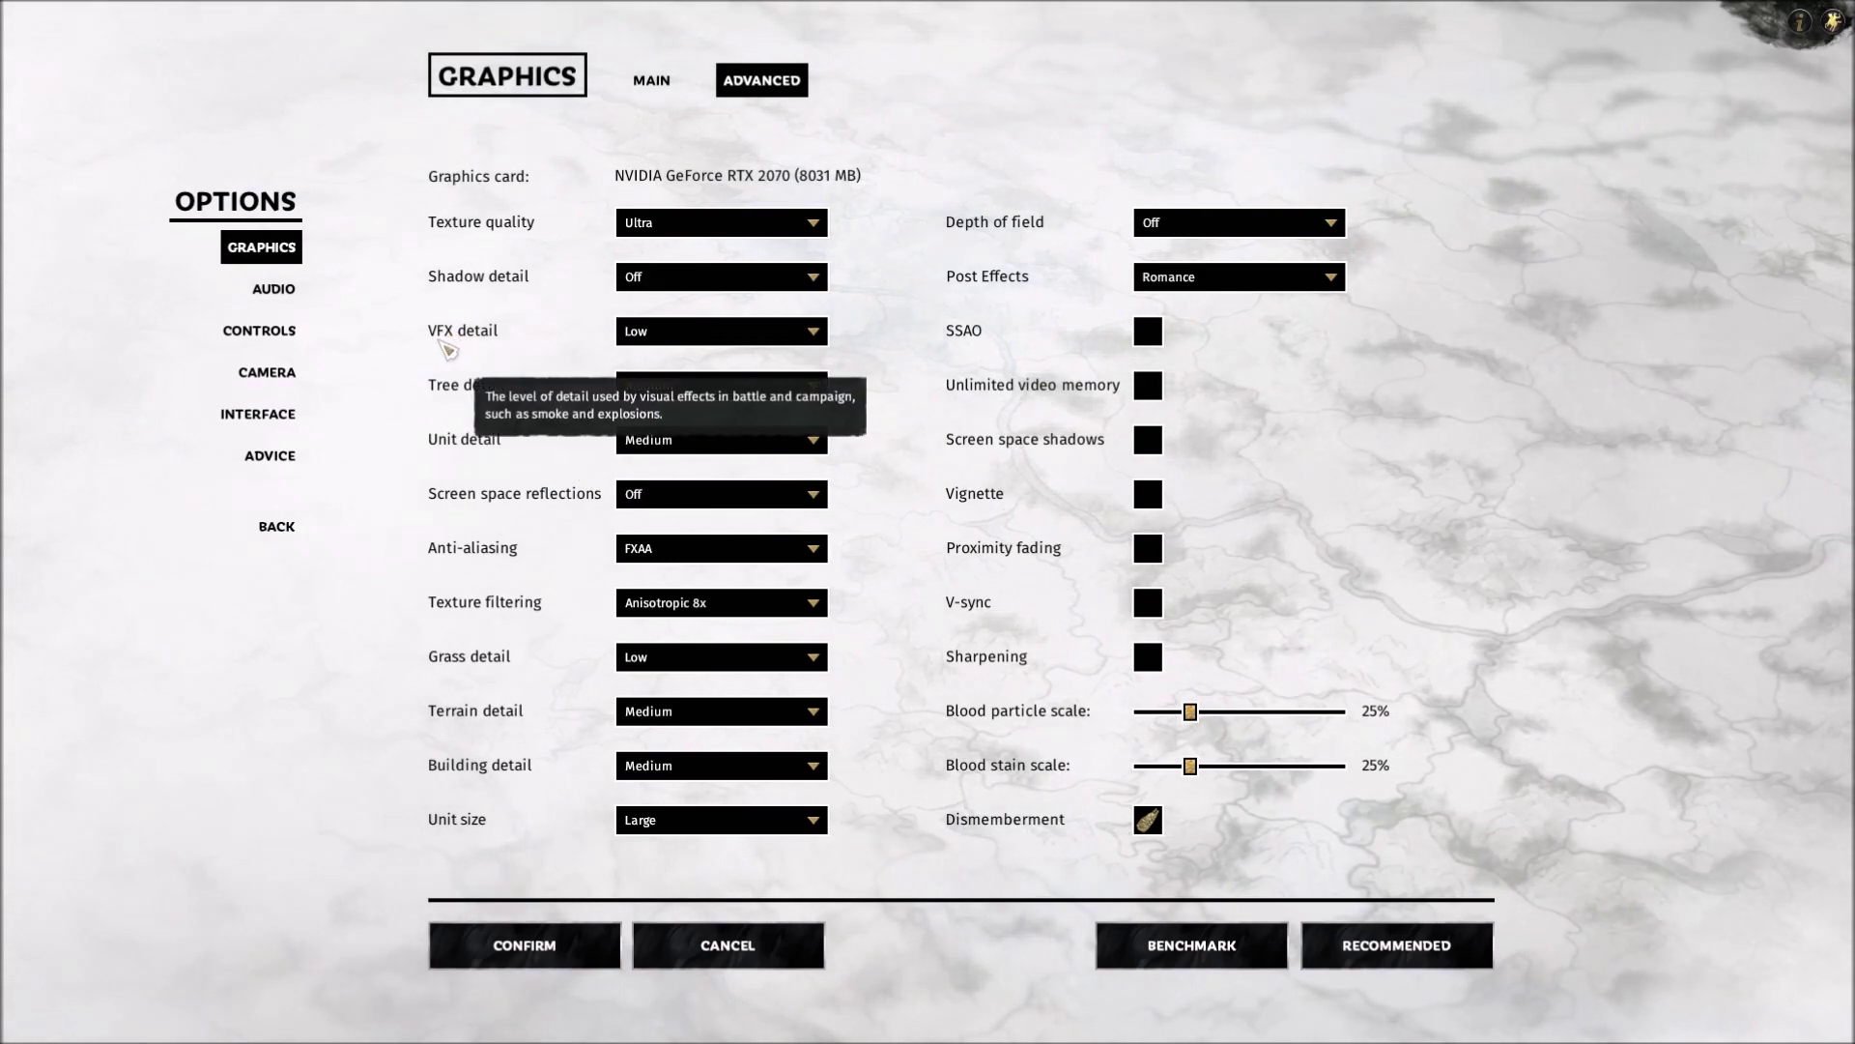
click(650, 338)
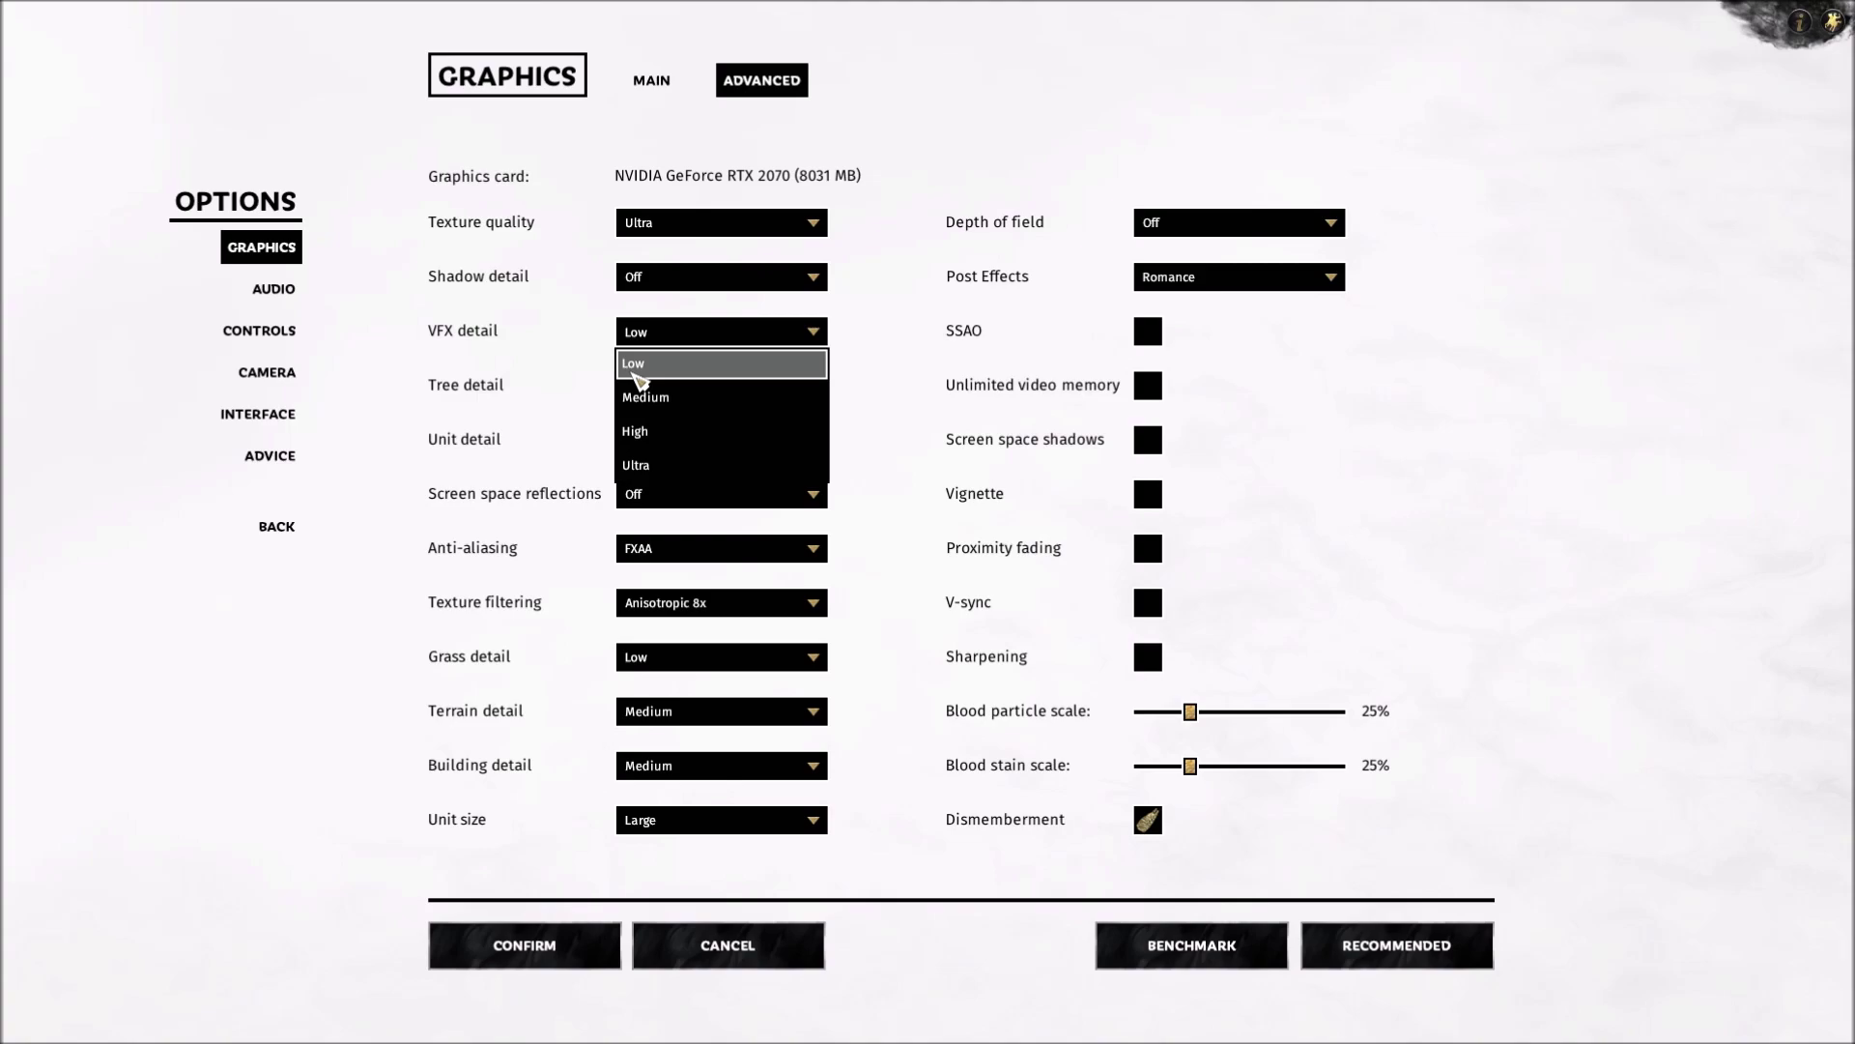
click(536, 357)
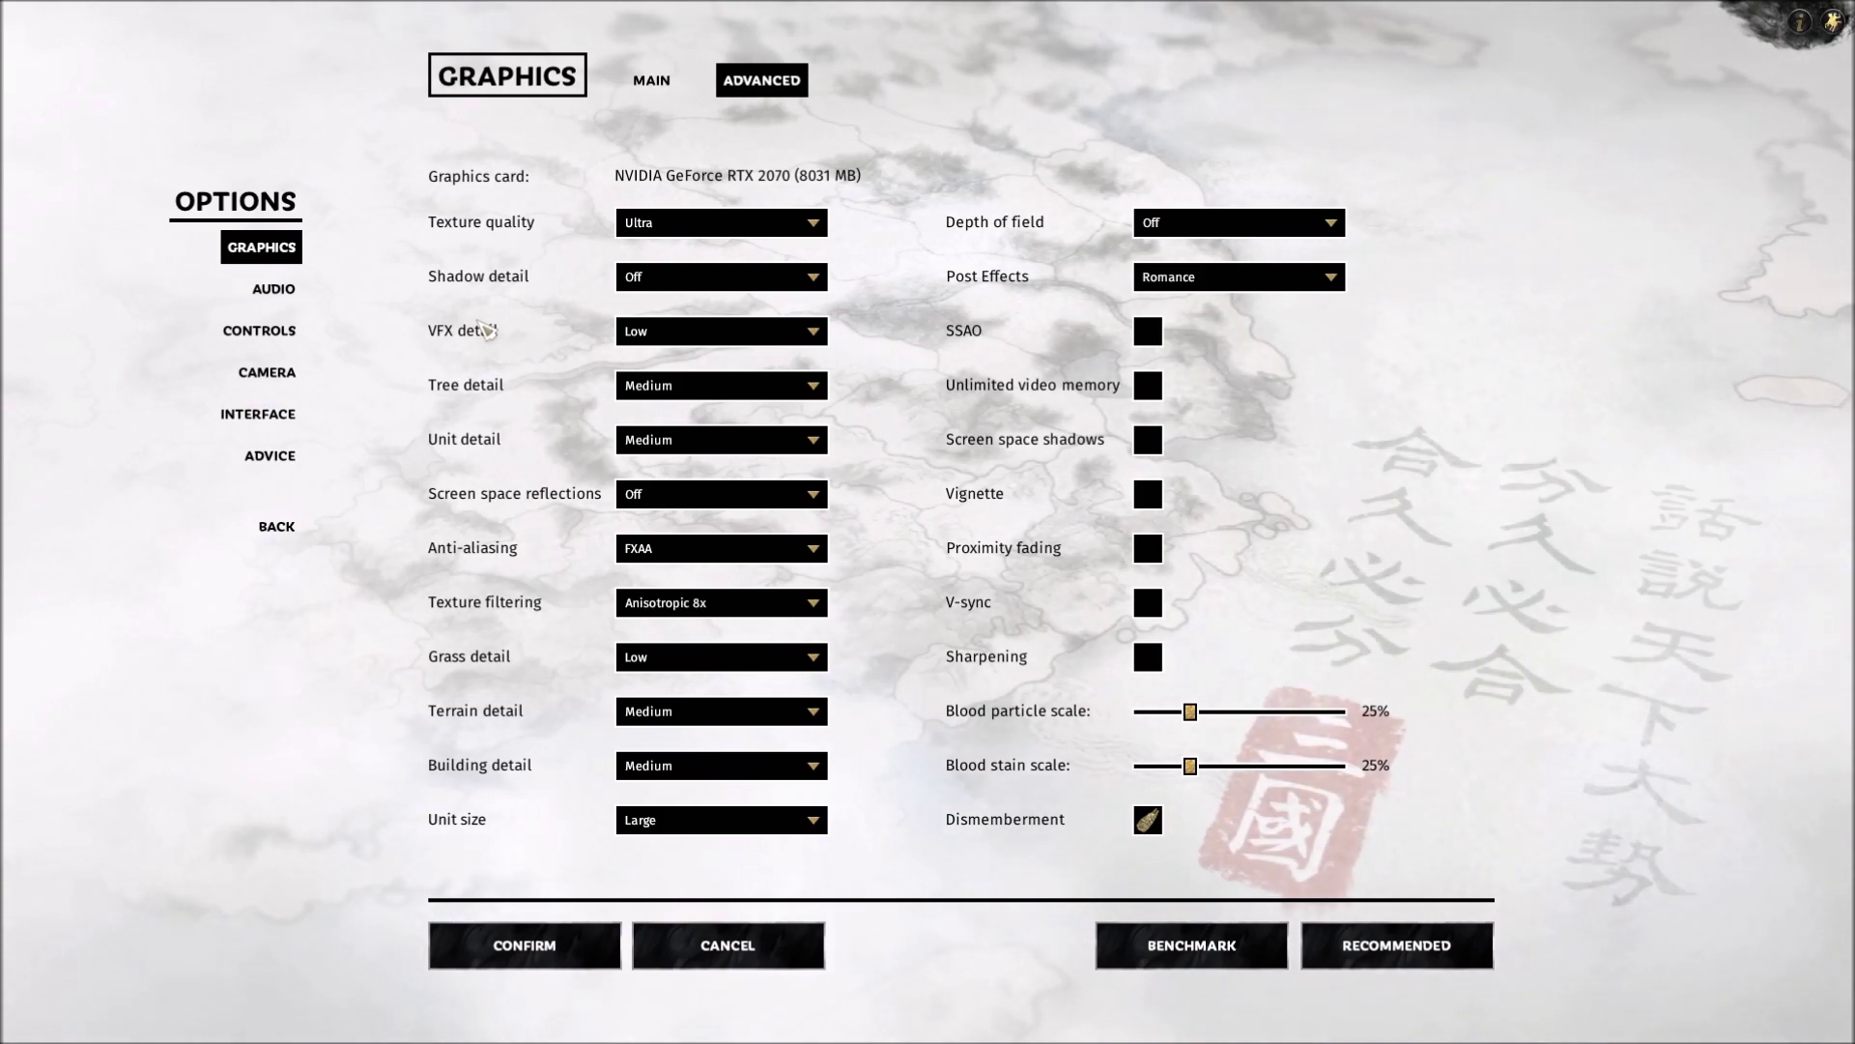
click(686, 333)
click(665, 369)
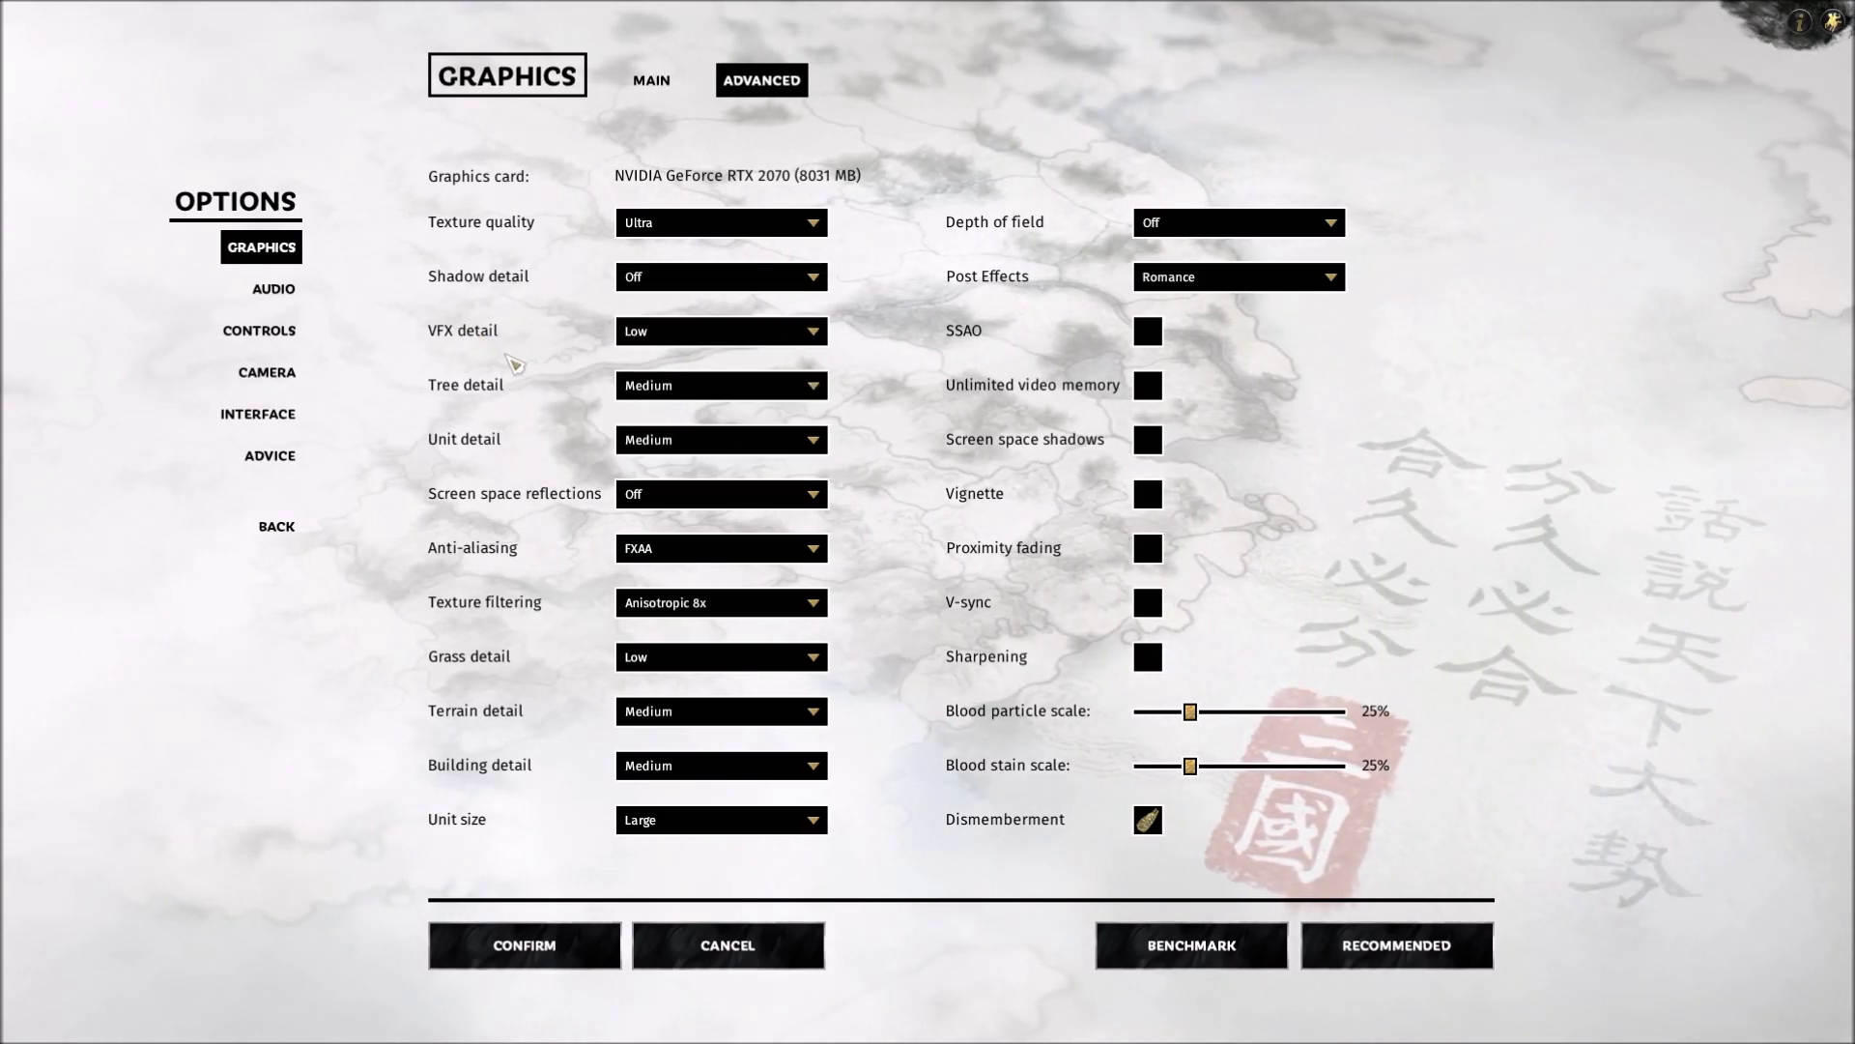
Set tree detail to Medium and examine the unit detail setting and its description
mouse_move(483, 401)
click(661, 385)
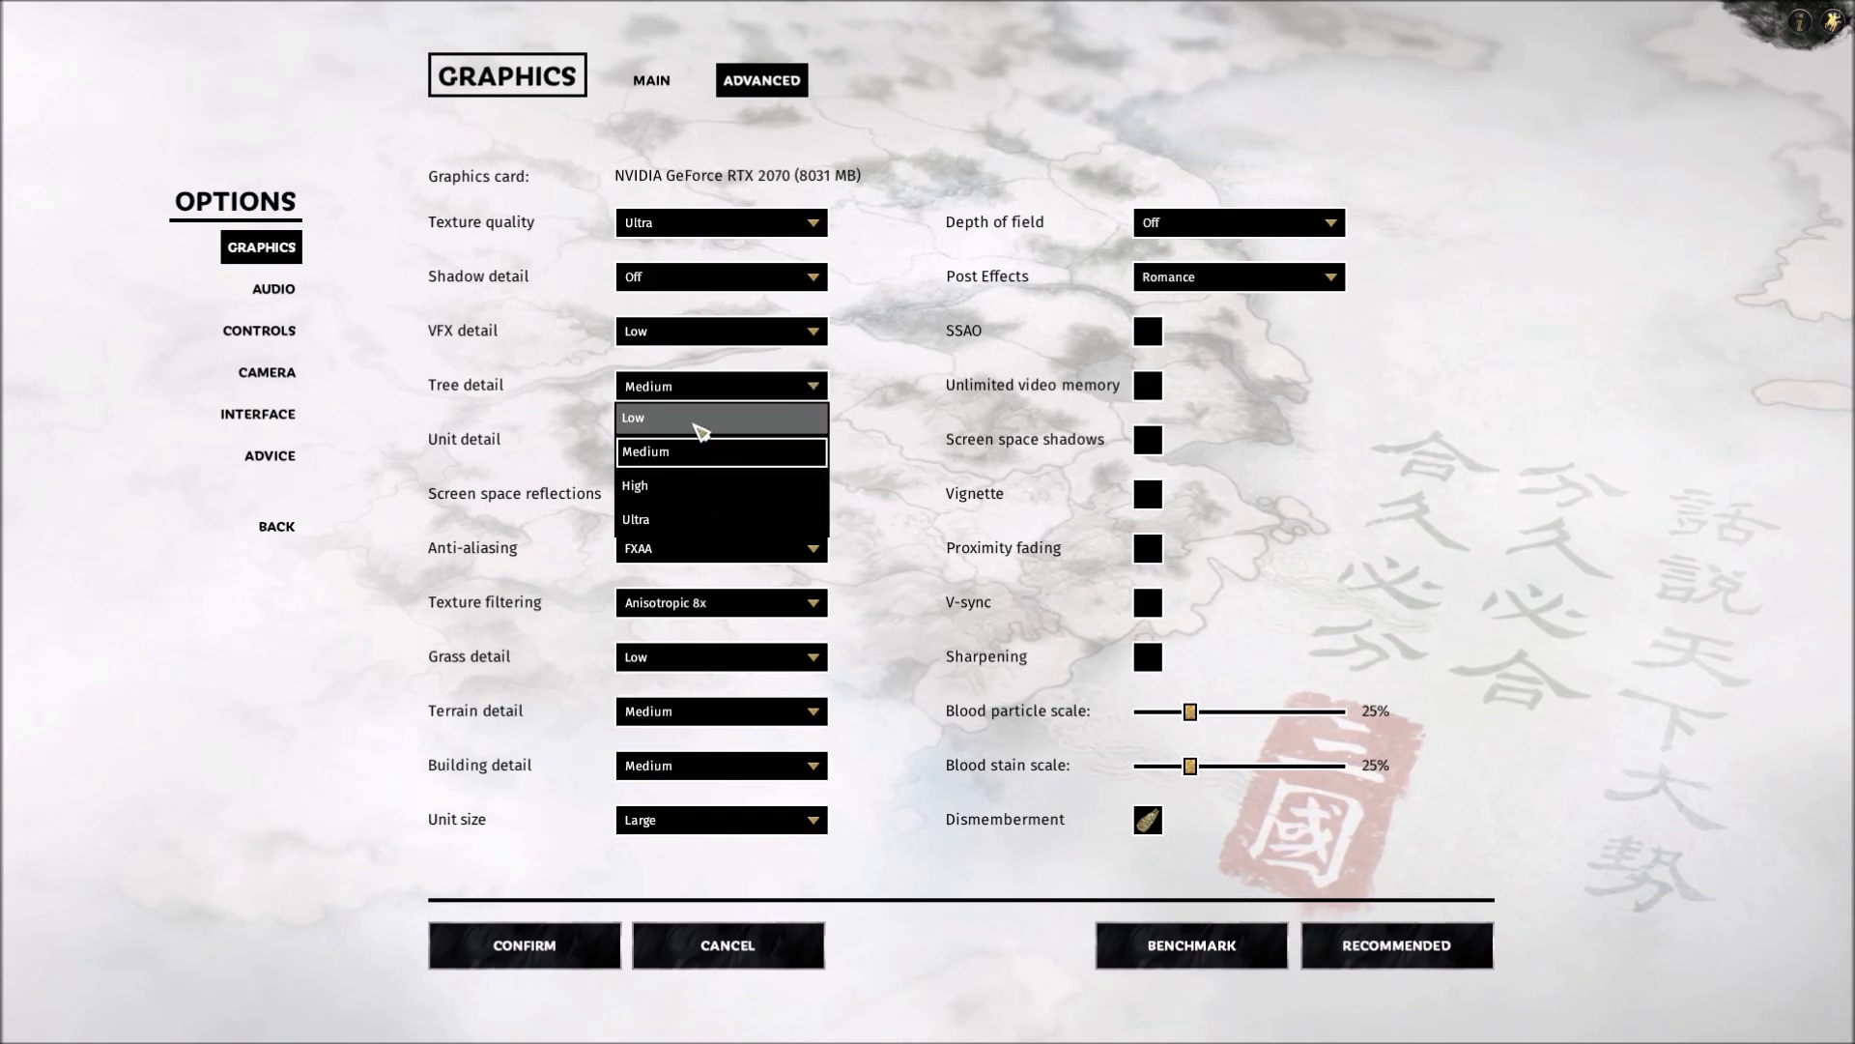
click(734, 453)
mouse_move(517, 399)
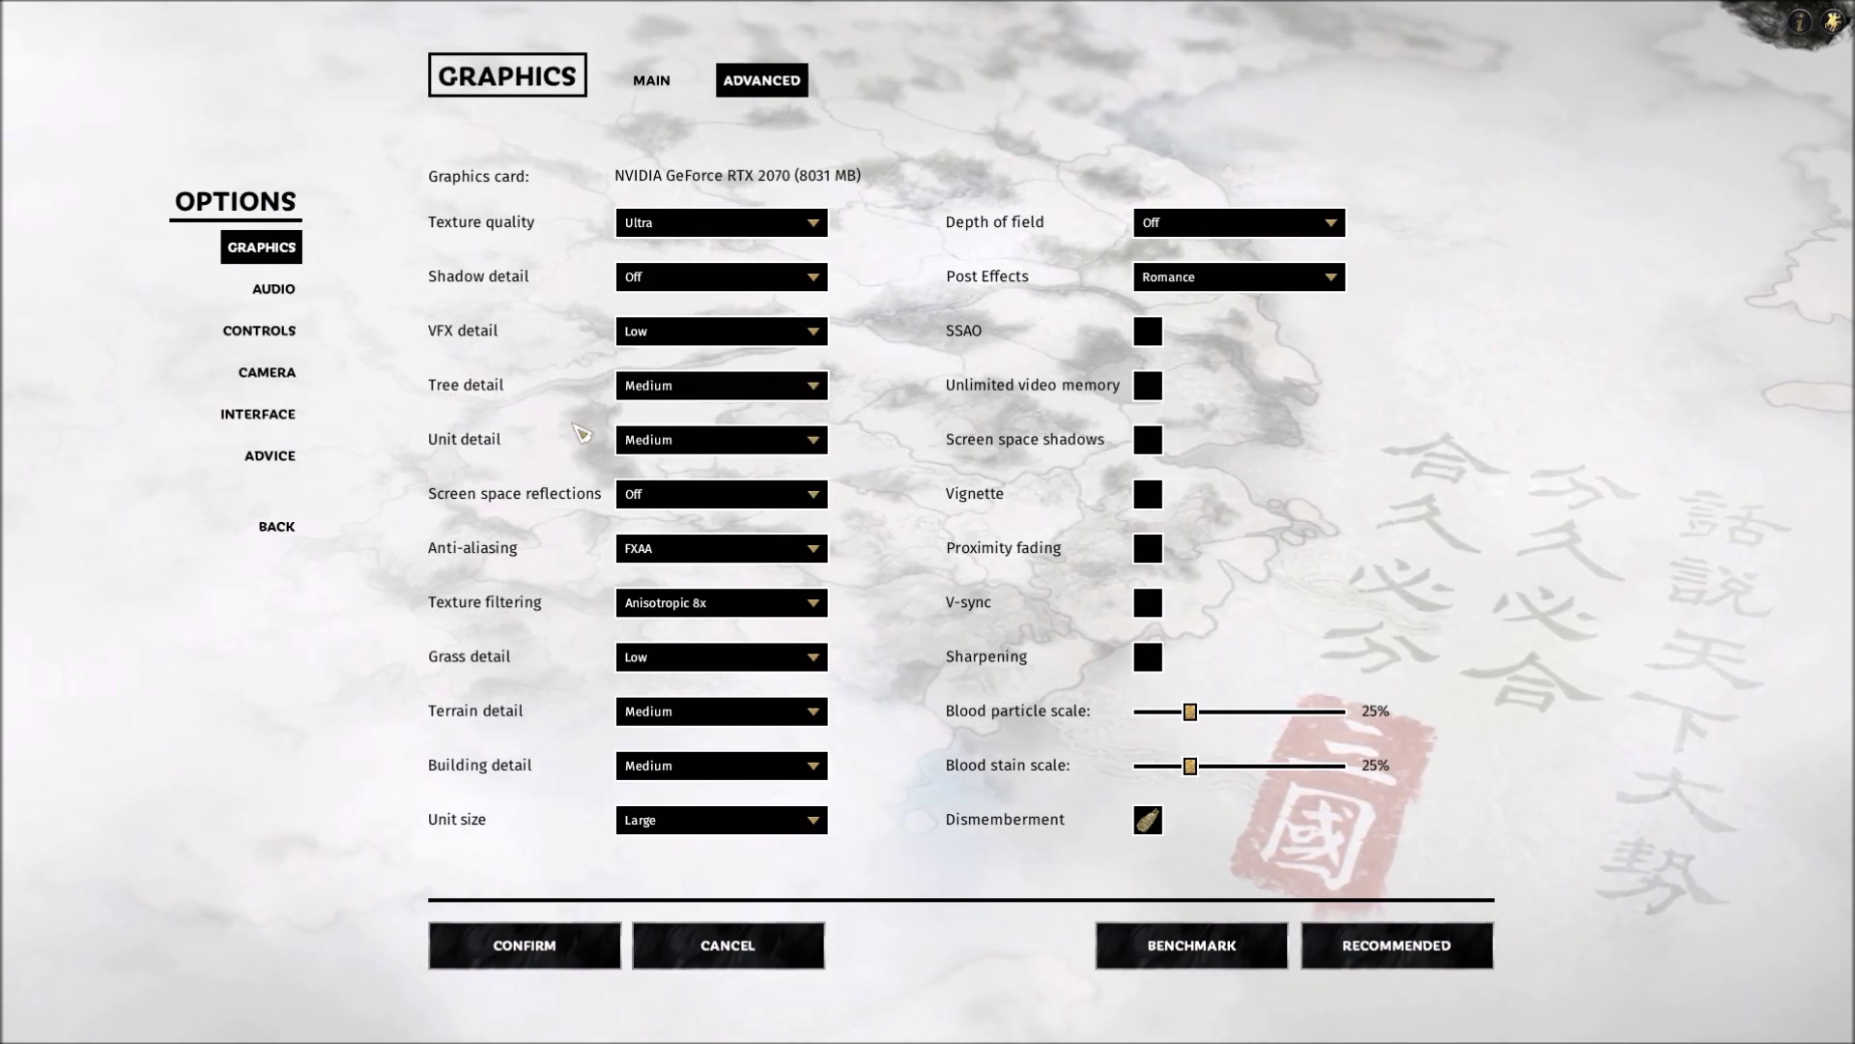
mouse_move(595, 446)
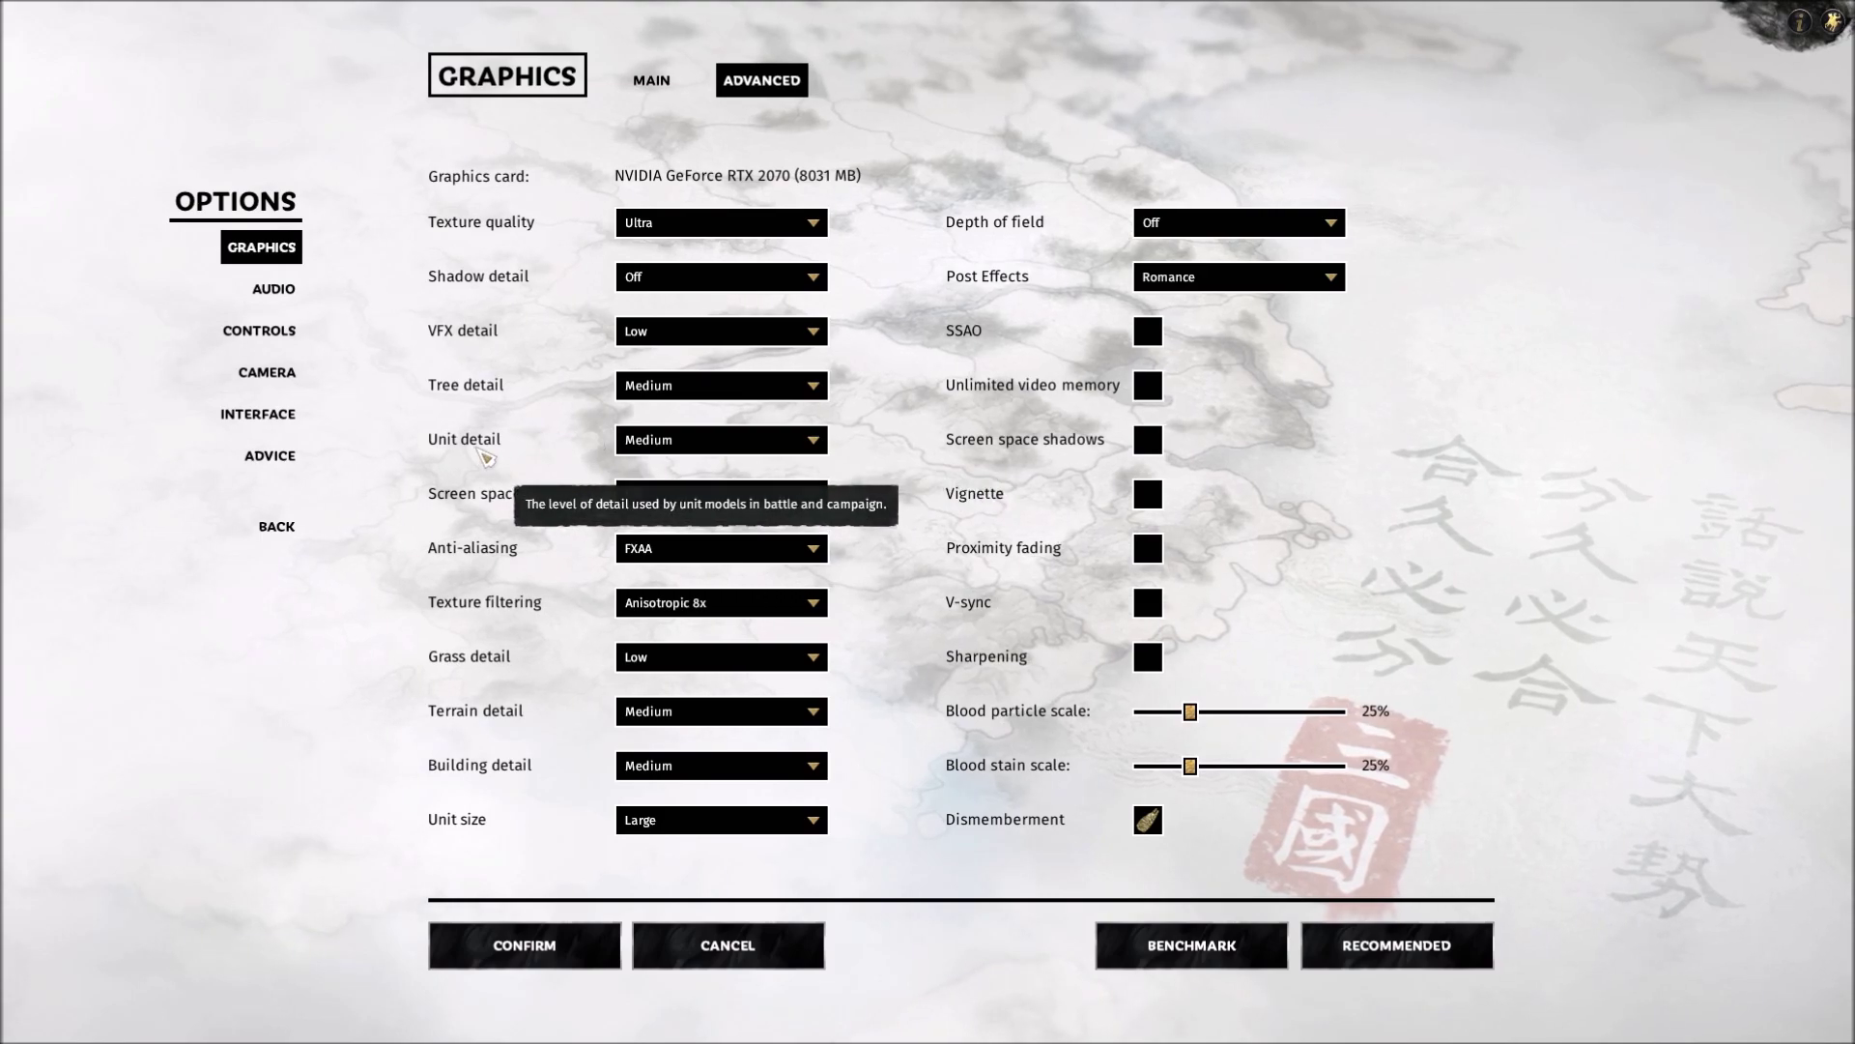
click(669, 444)
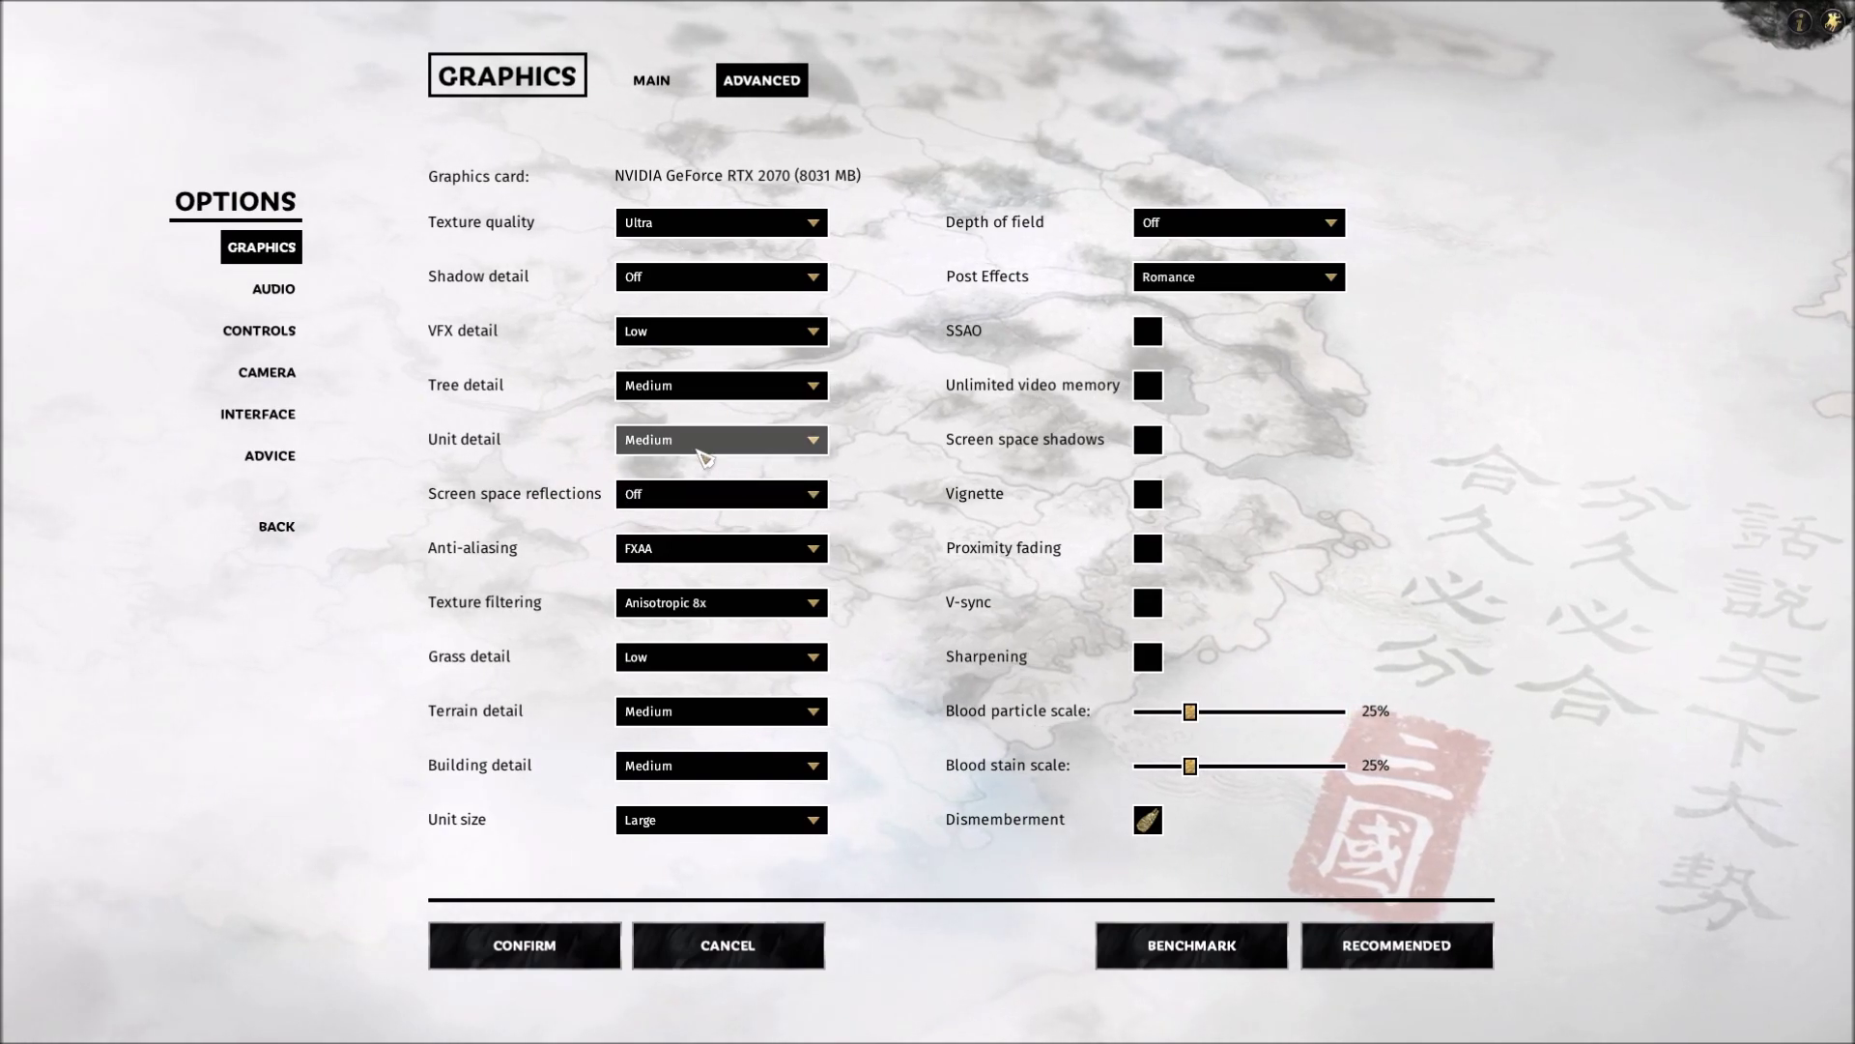
click(696, 442)
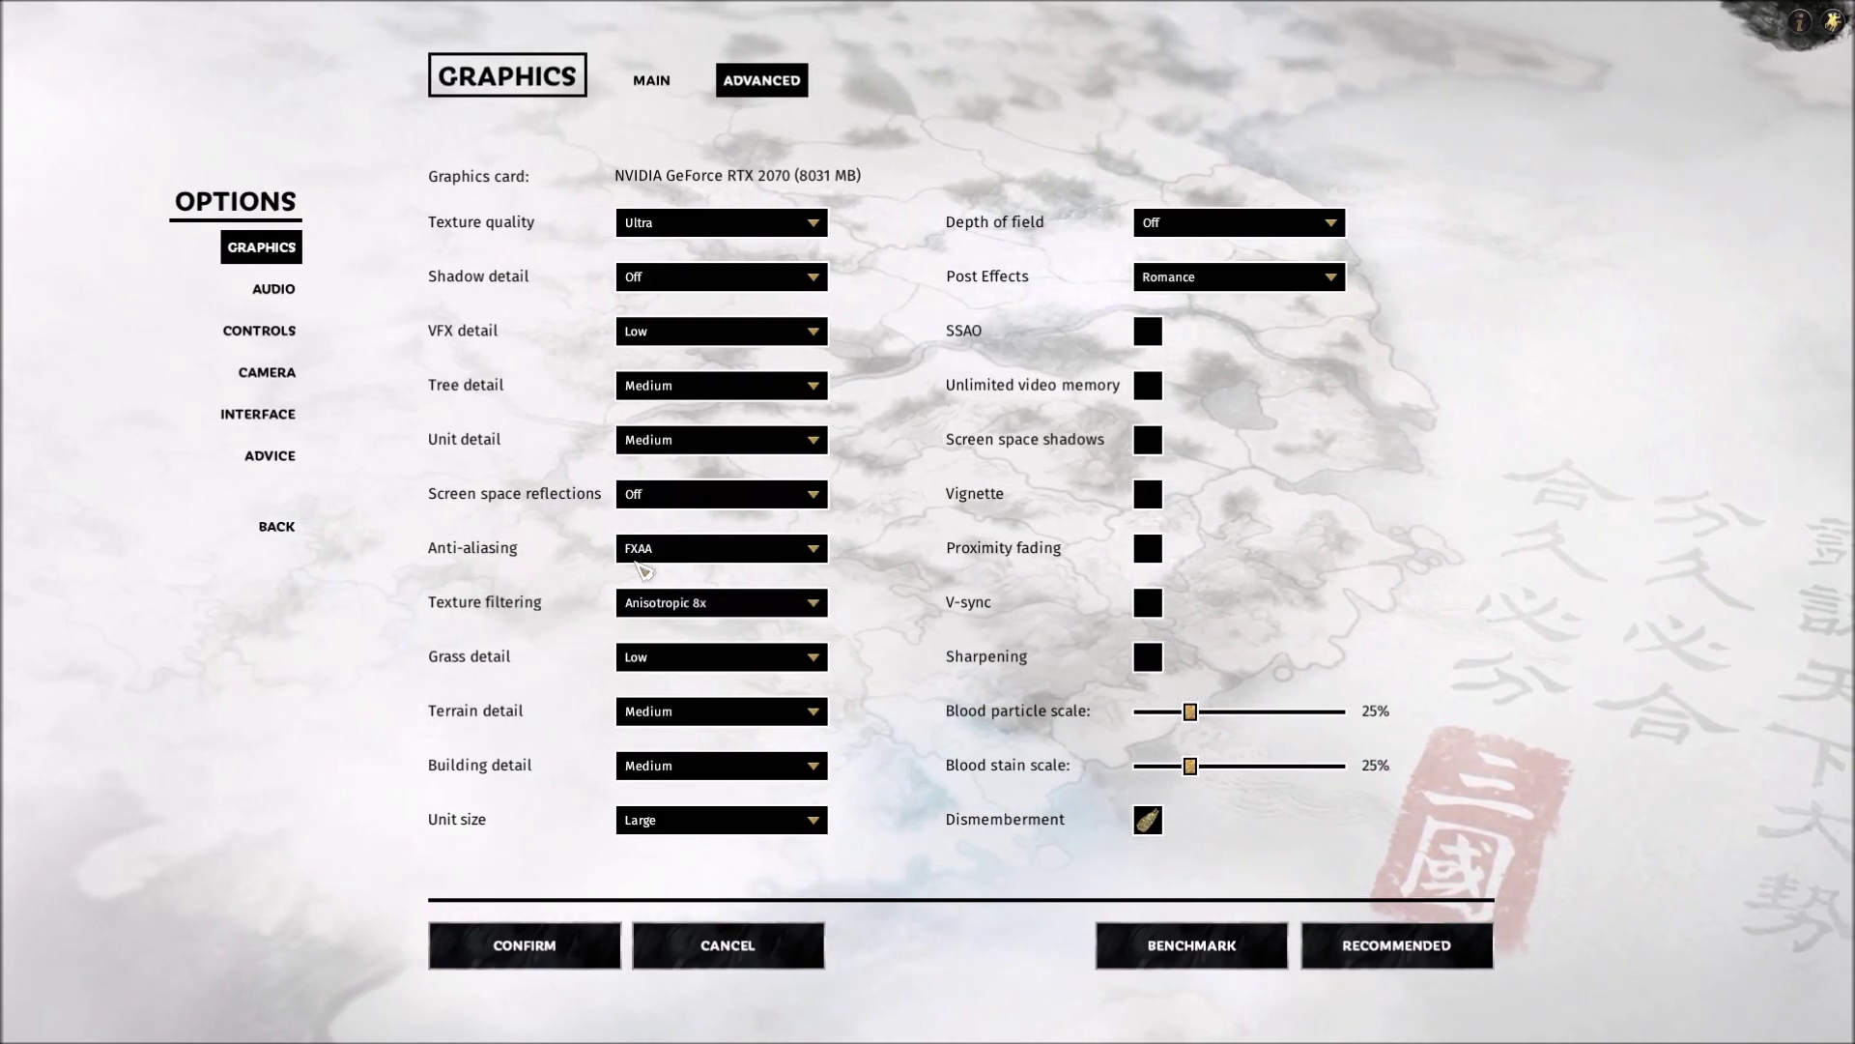
Examine the available anti-aliasing and texture filtering choices without changing either setting
click(639, 555)
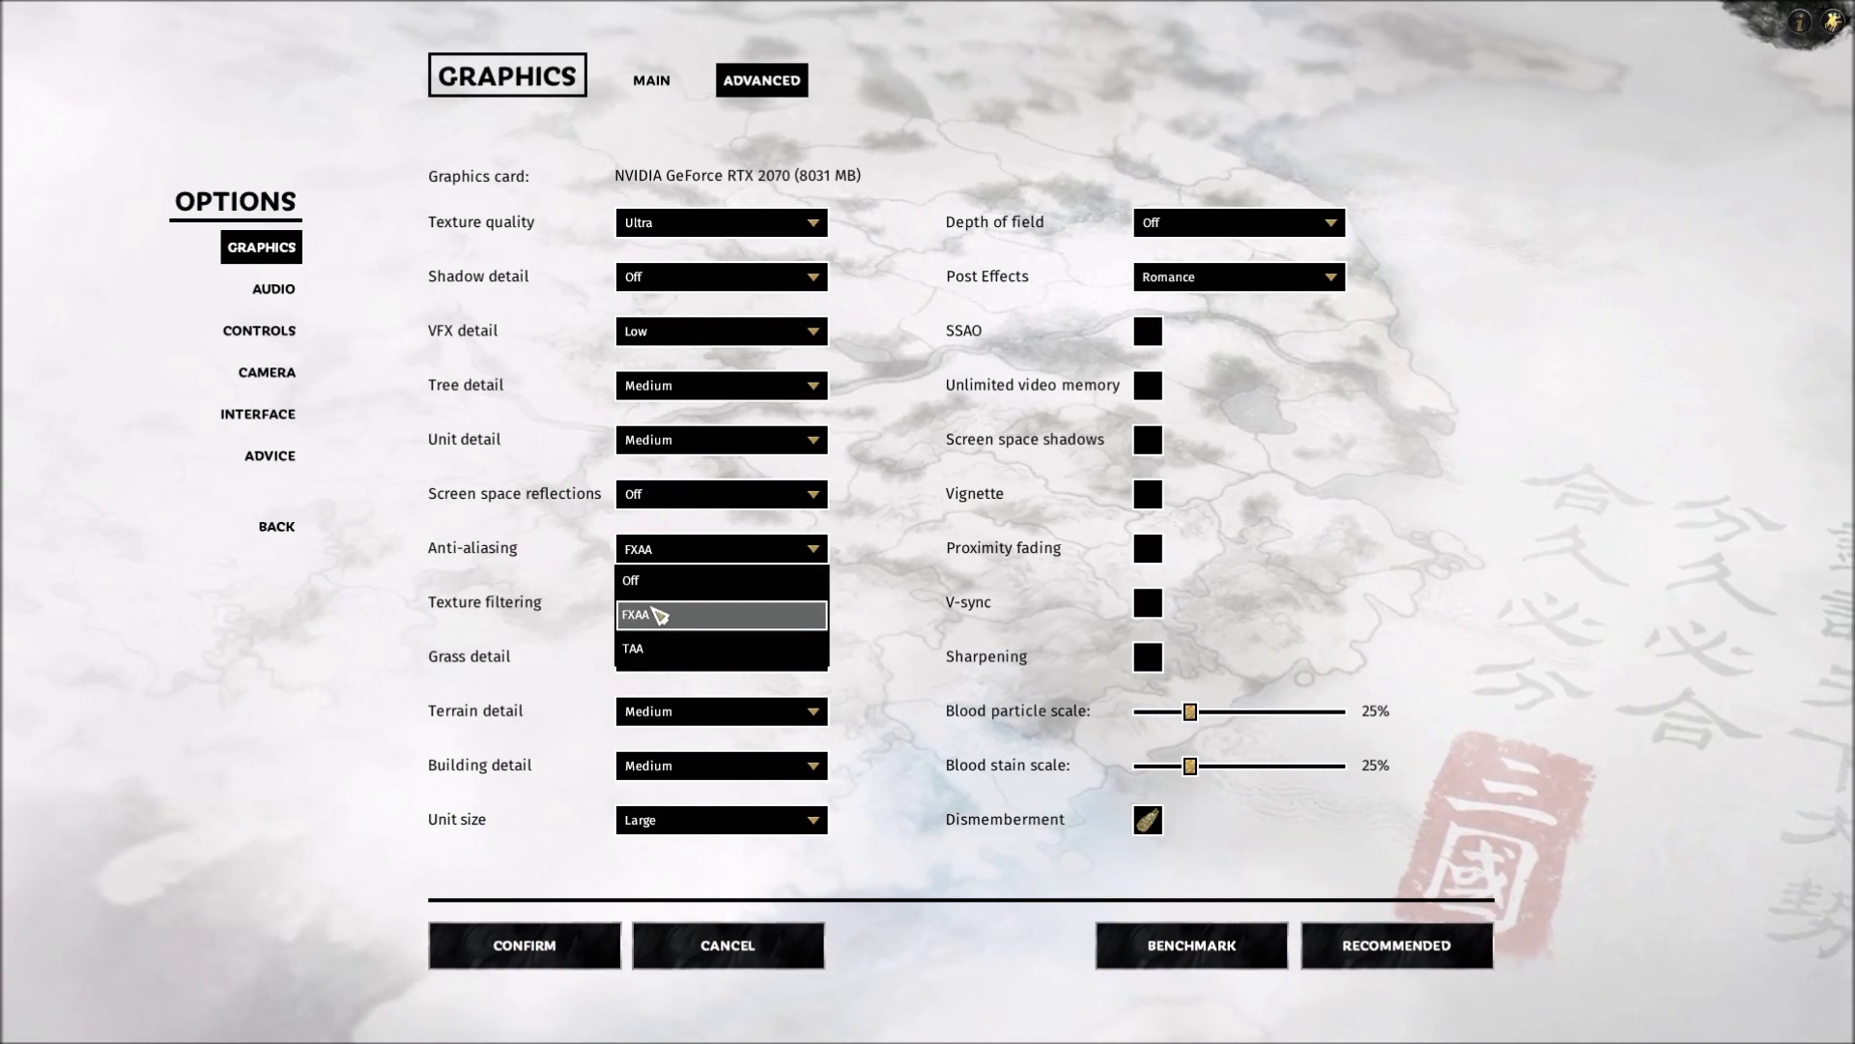
click(467, 549)
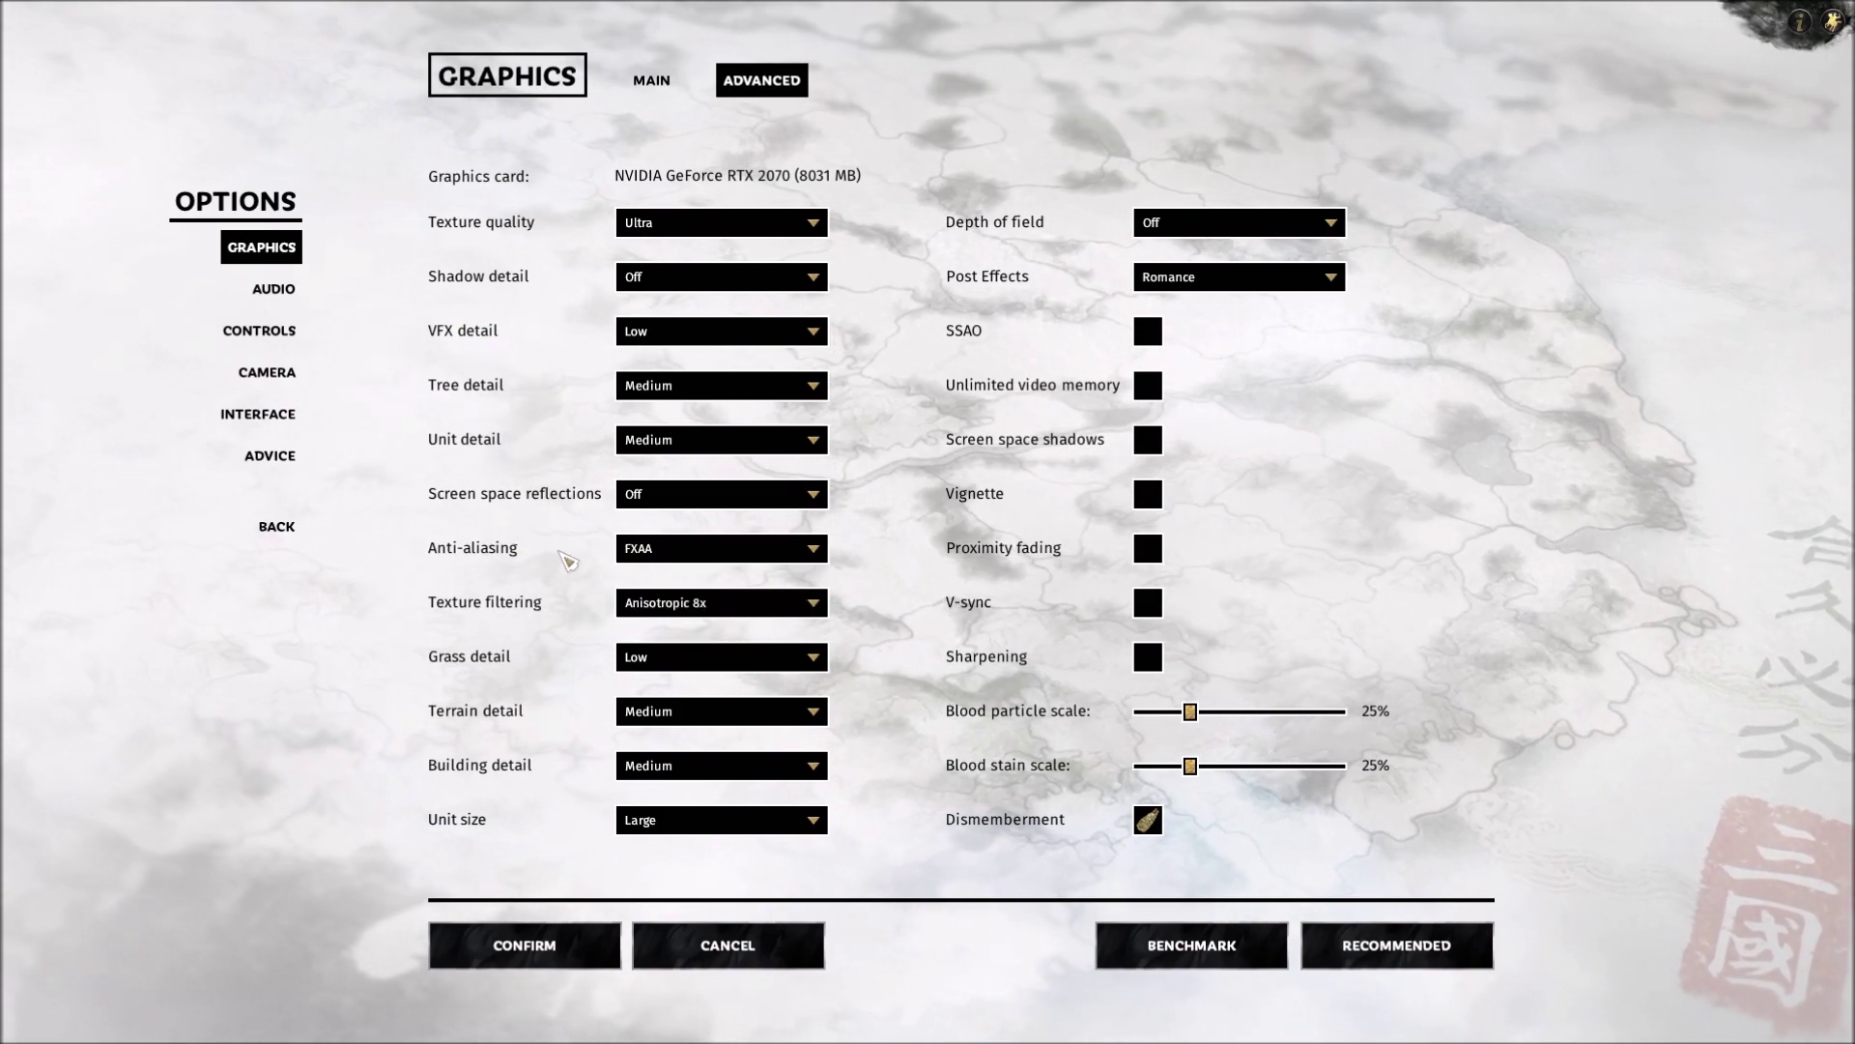
click(638, 603)
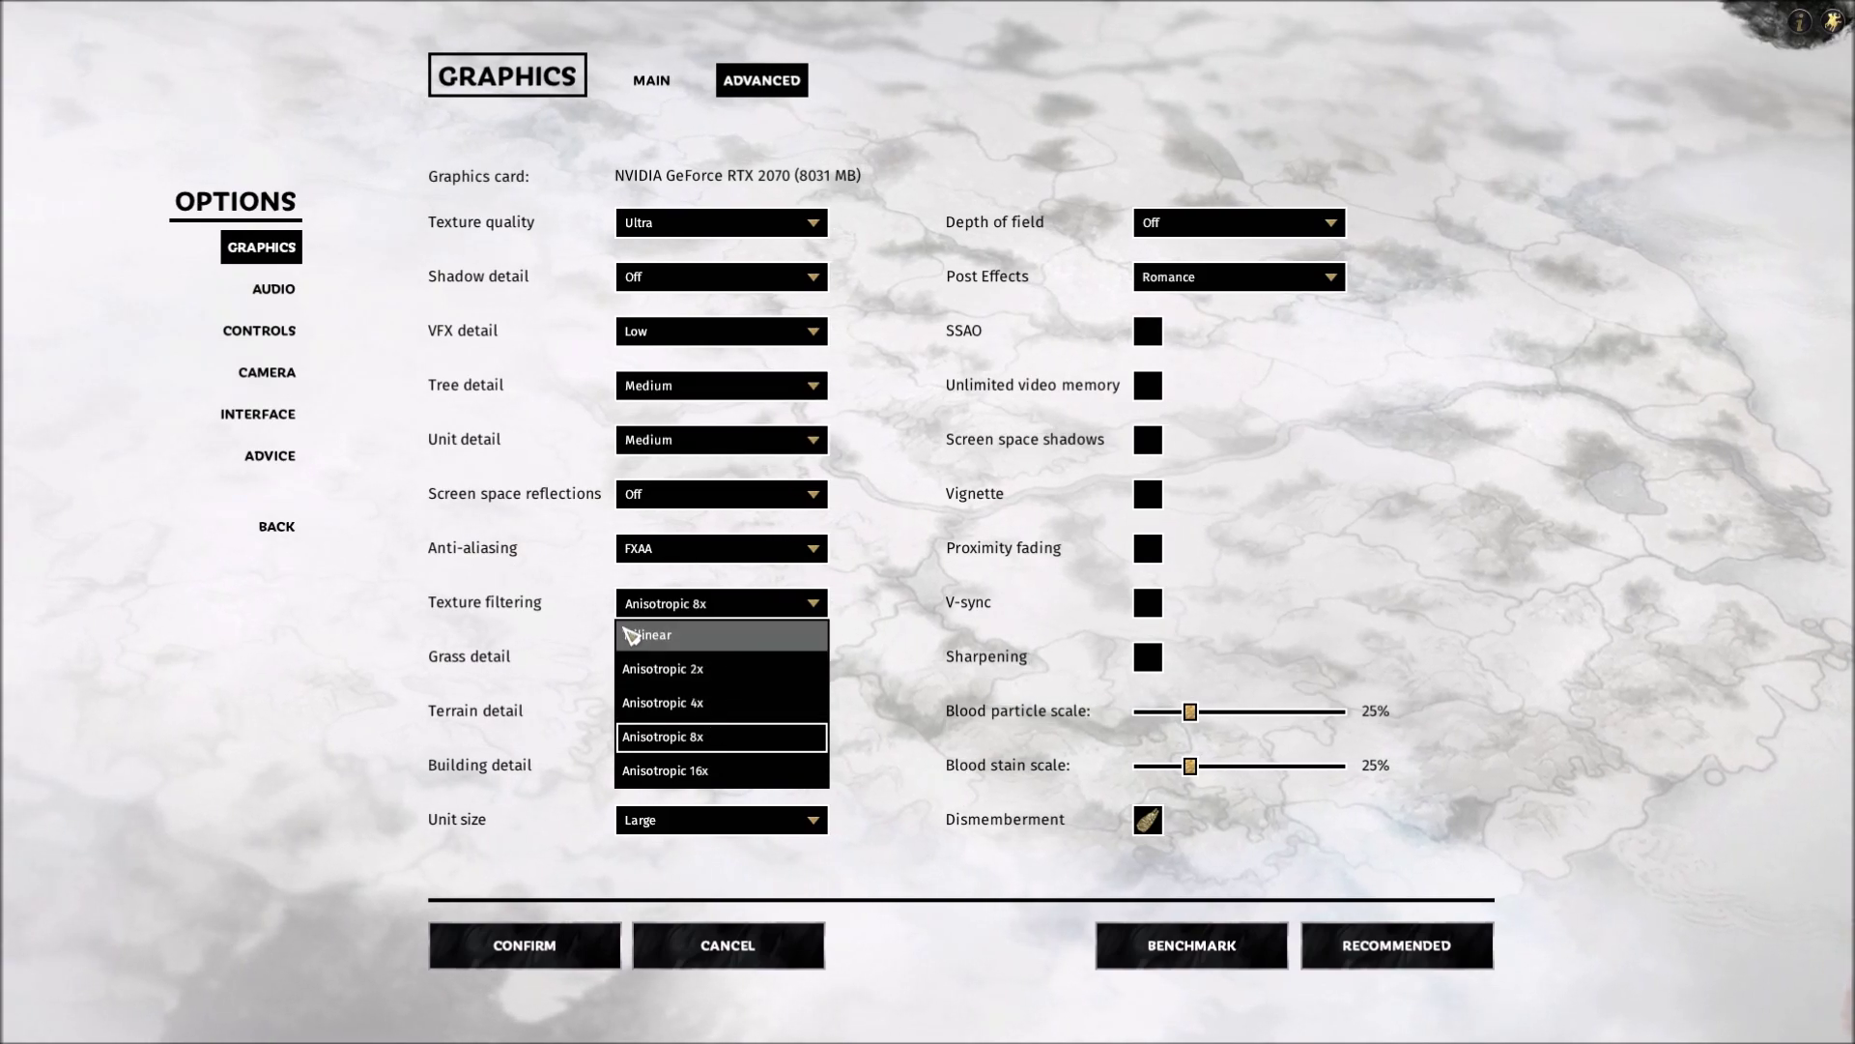
click(676, 603)
Set grass detail to Low and terrain detail to Medium
click(692, 660)
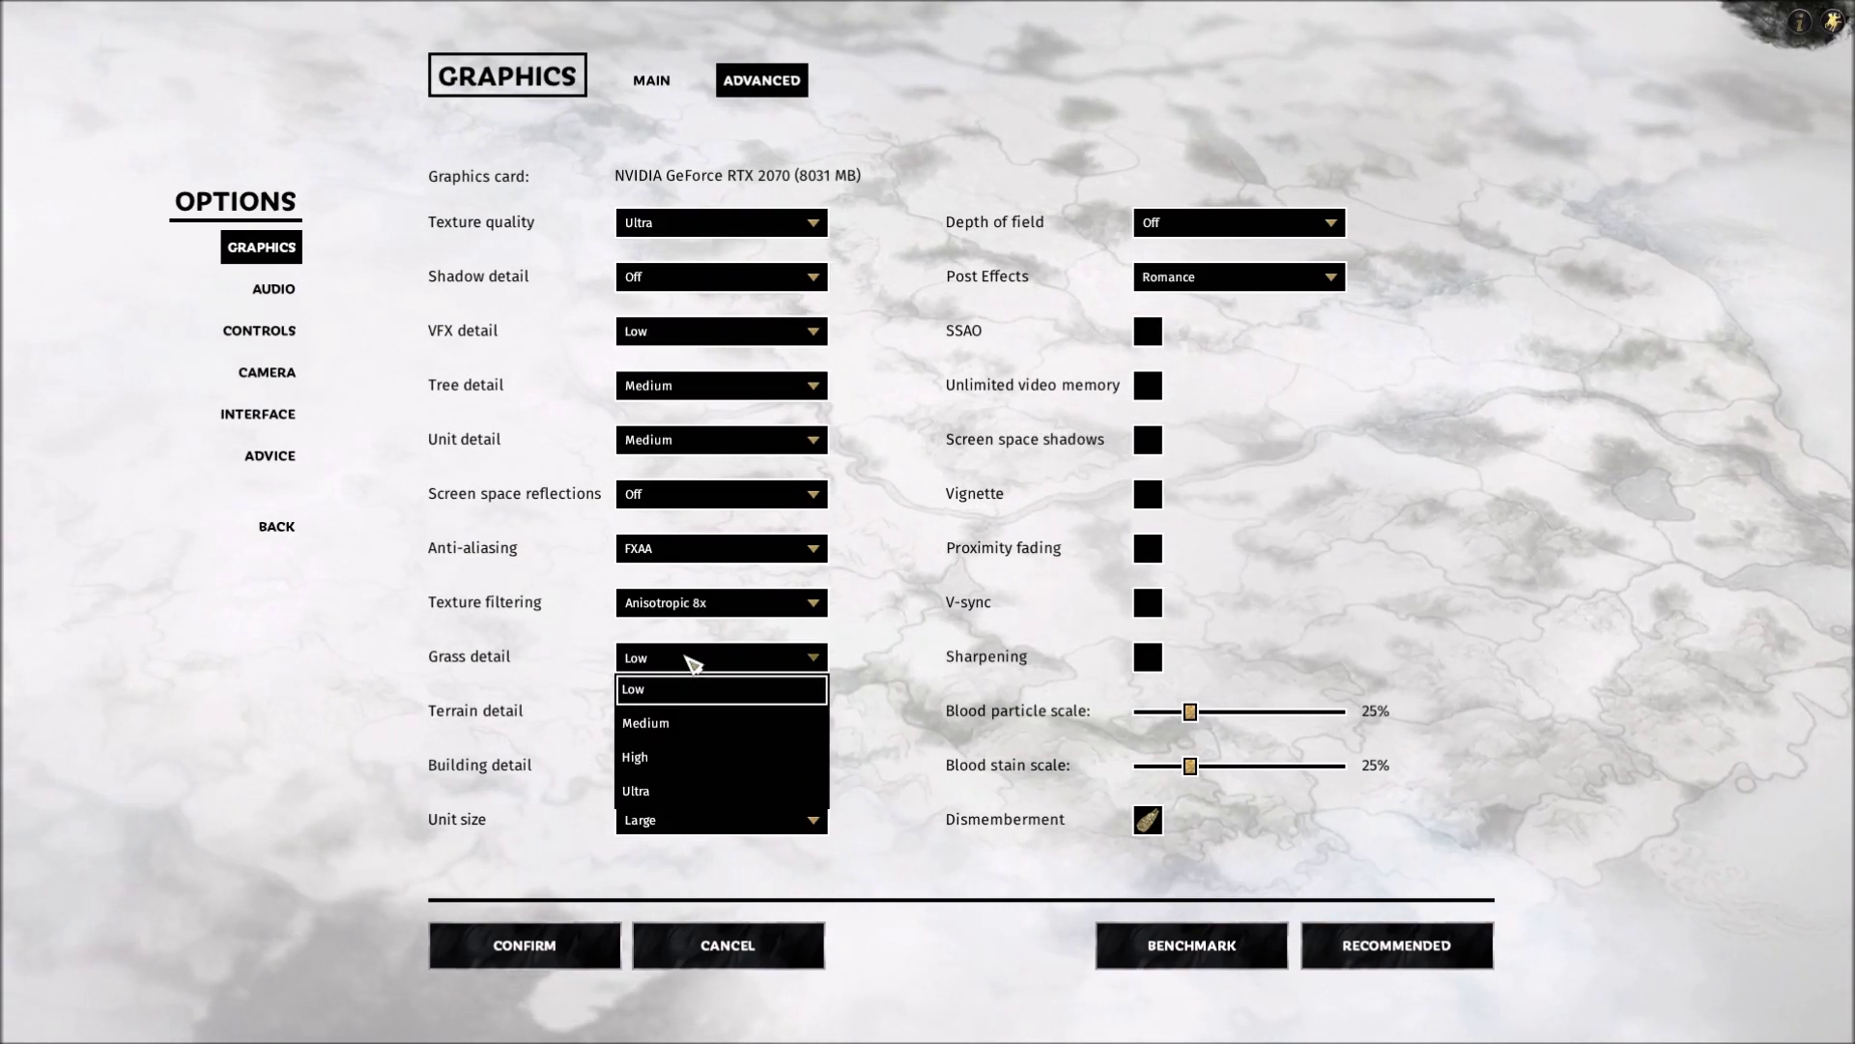
click(682, 689)
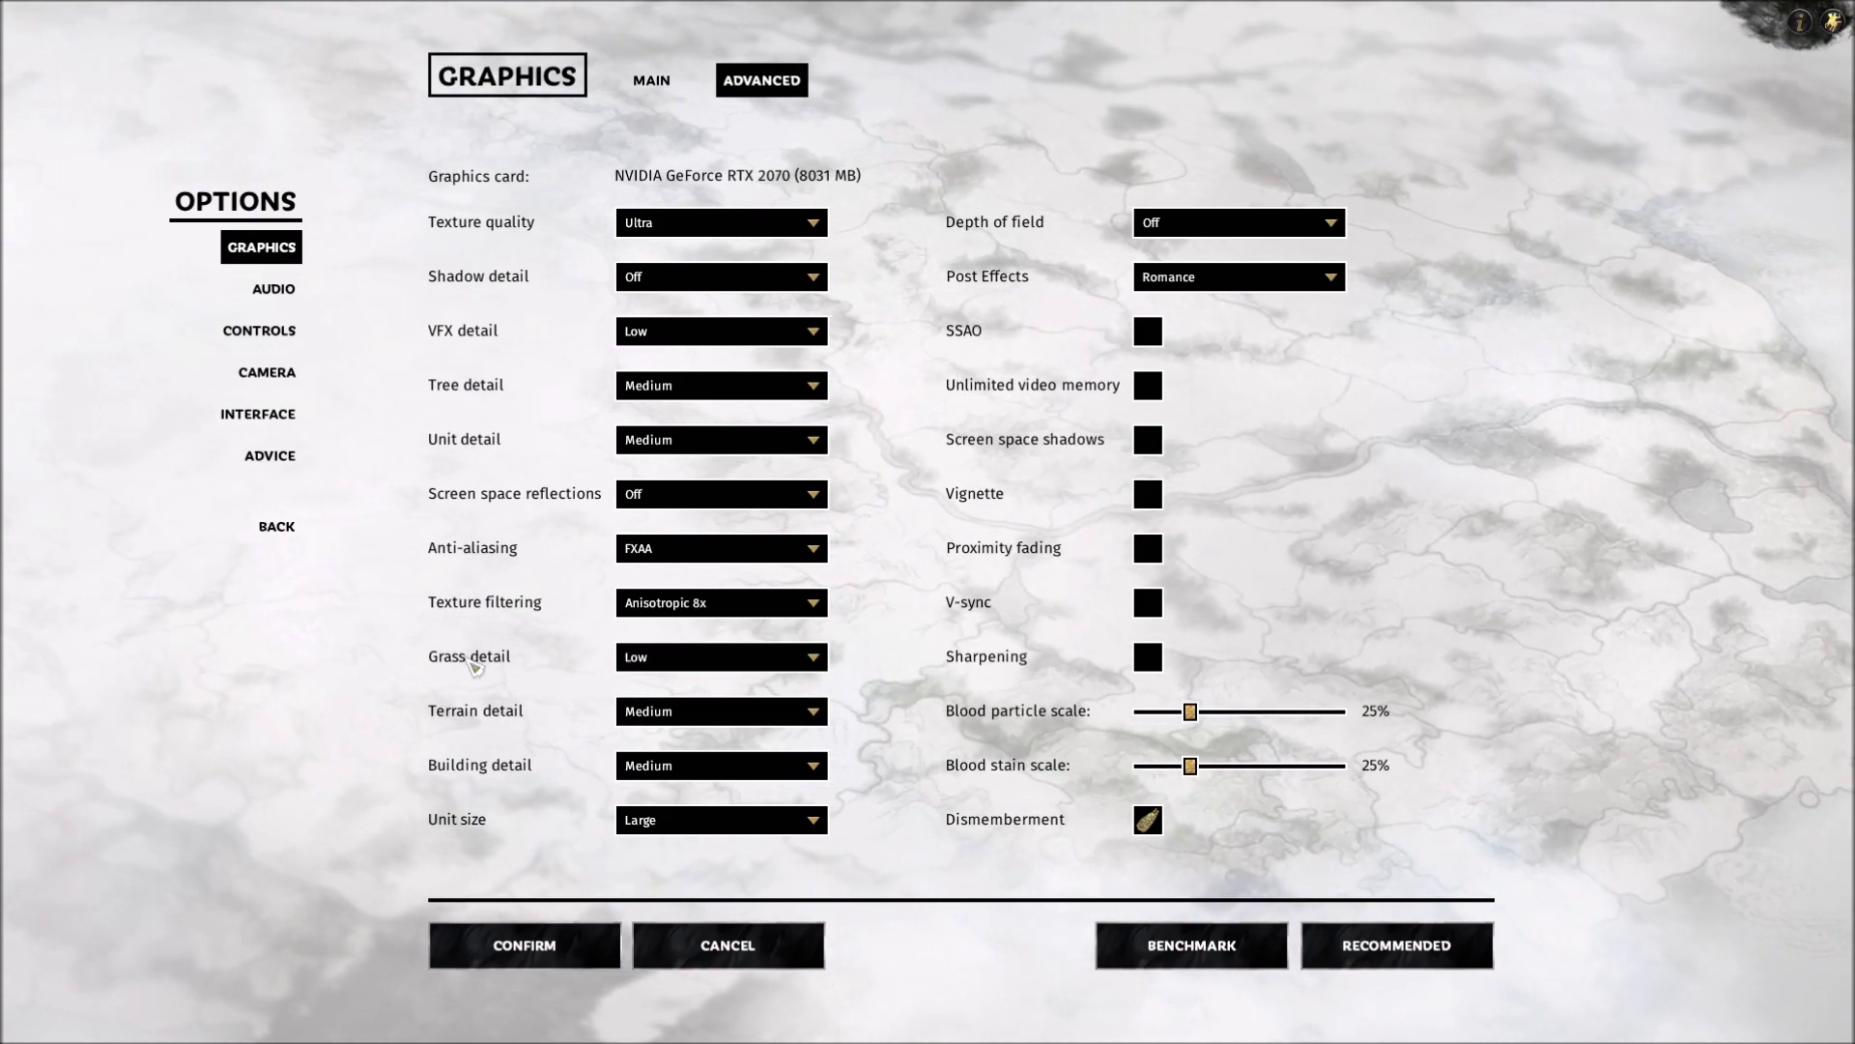
click(677, 661)
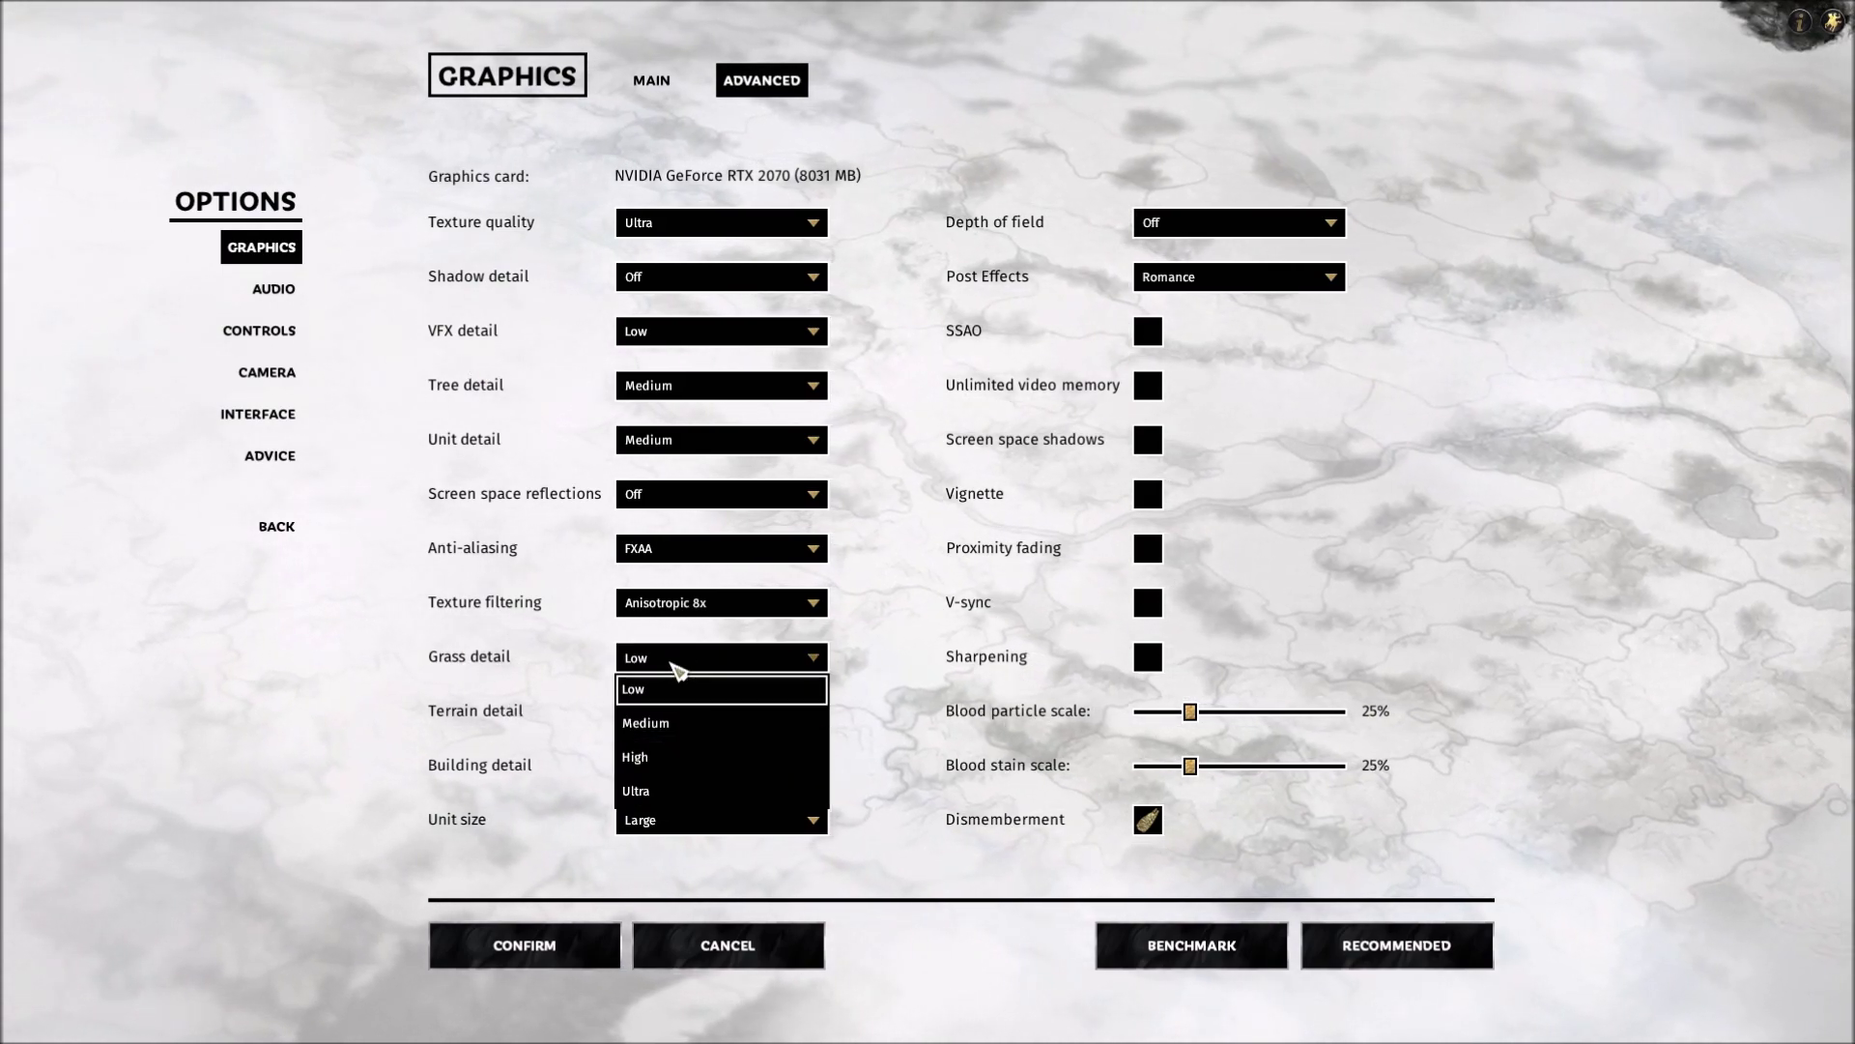
click(665, 689)
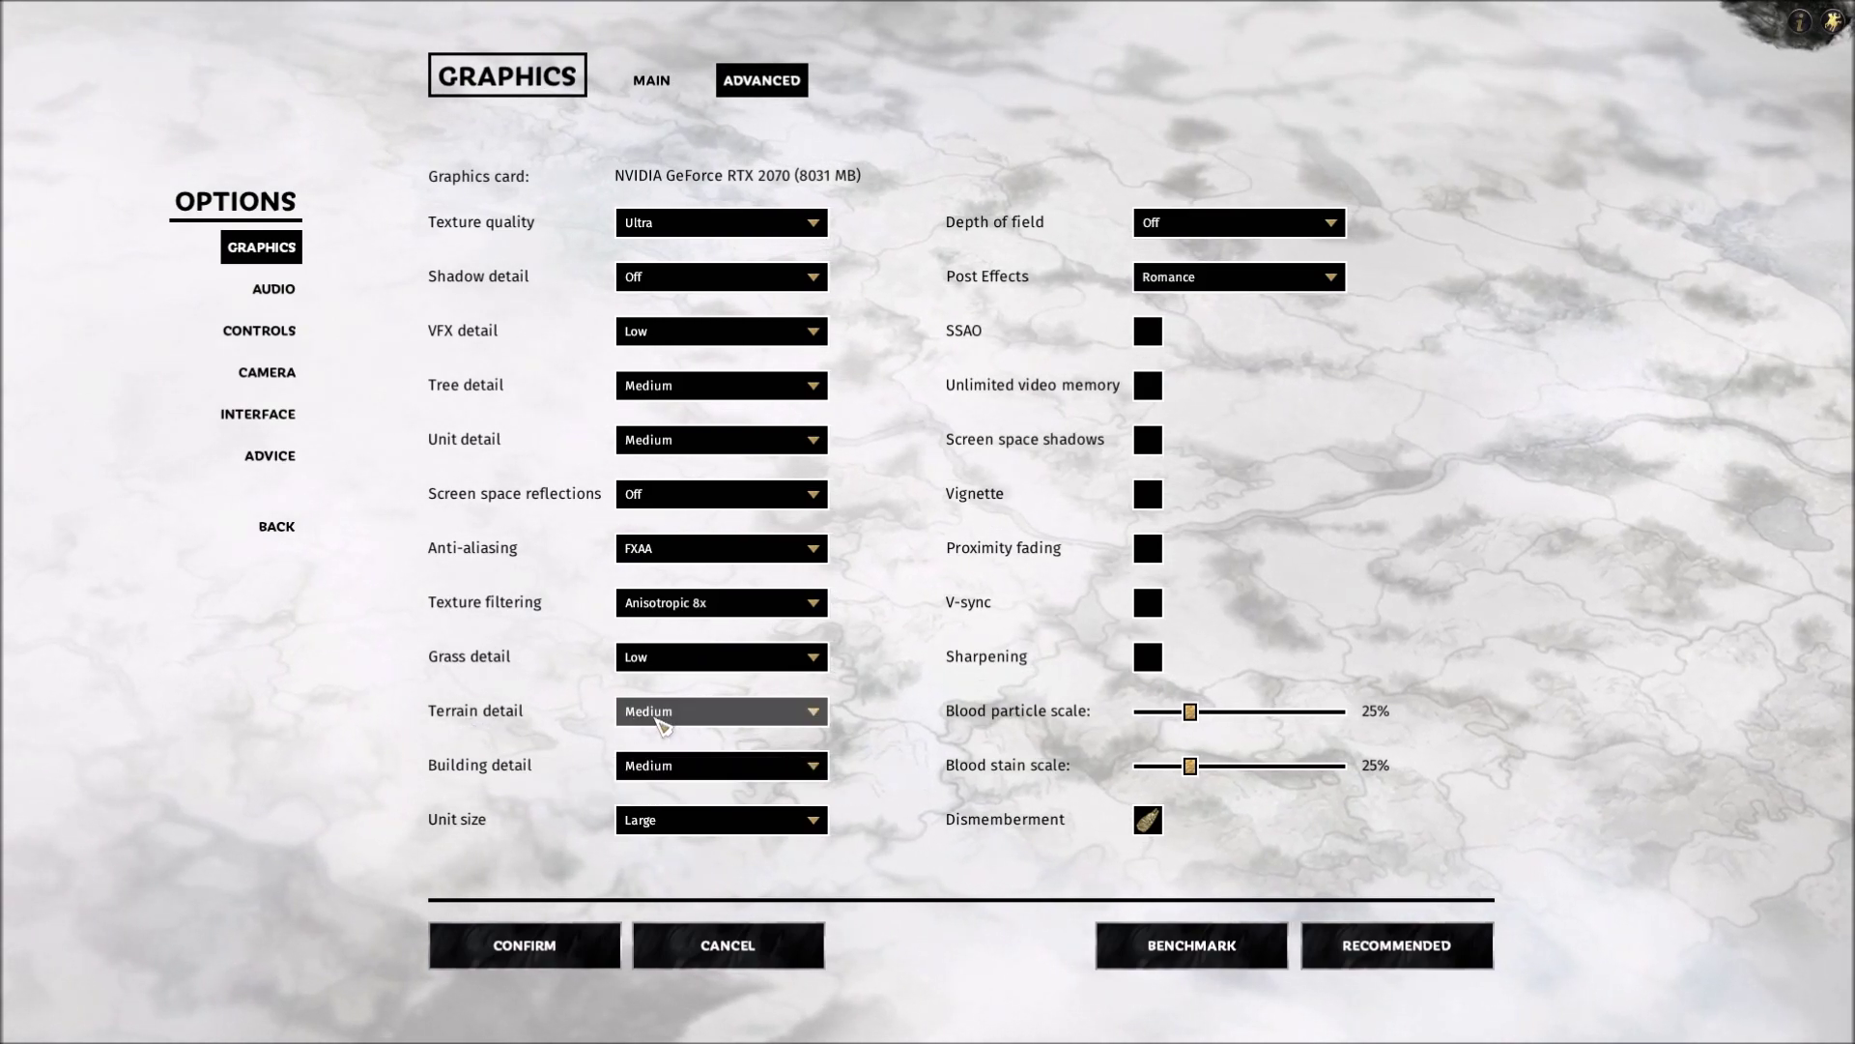
click(660, 721)
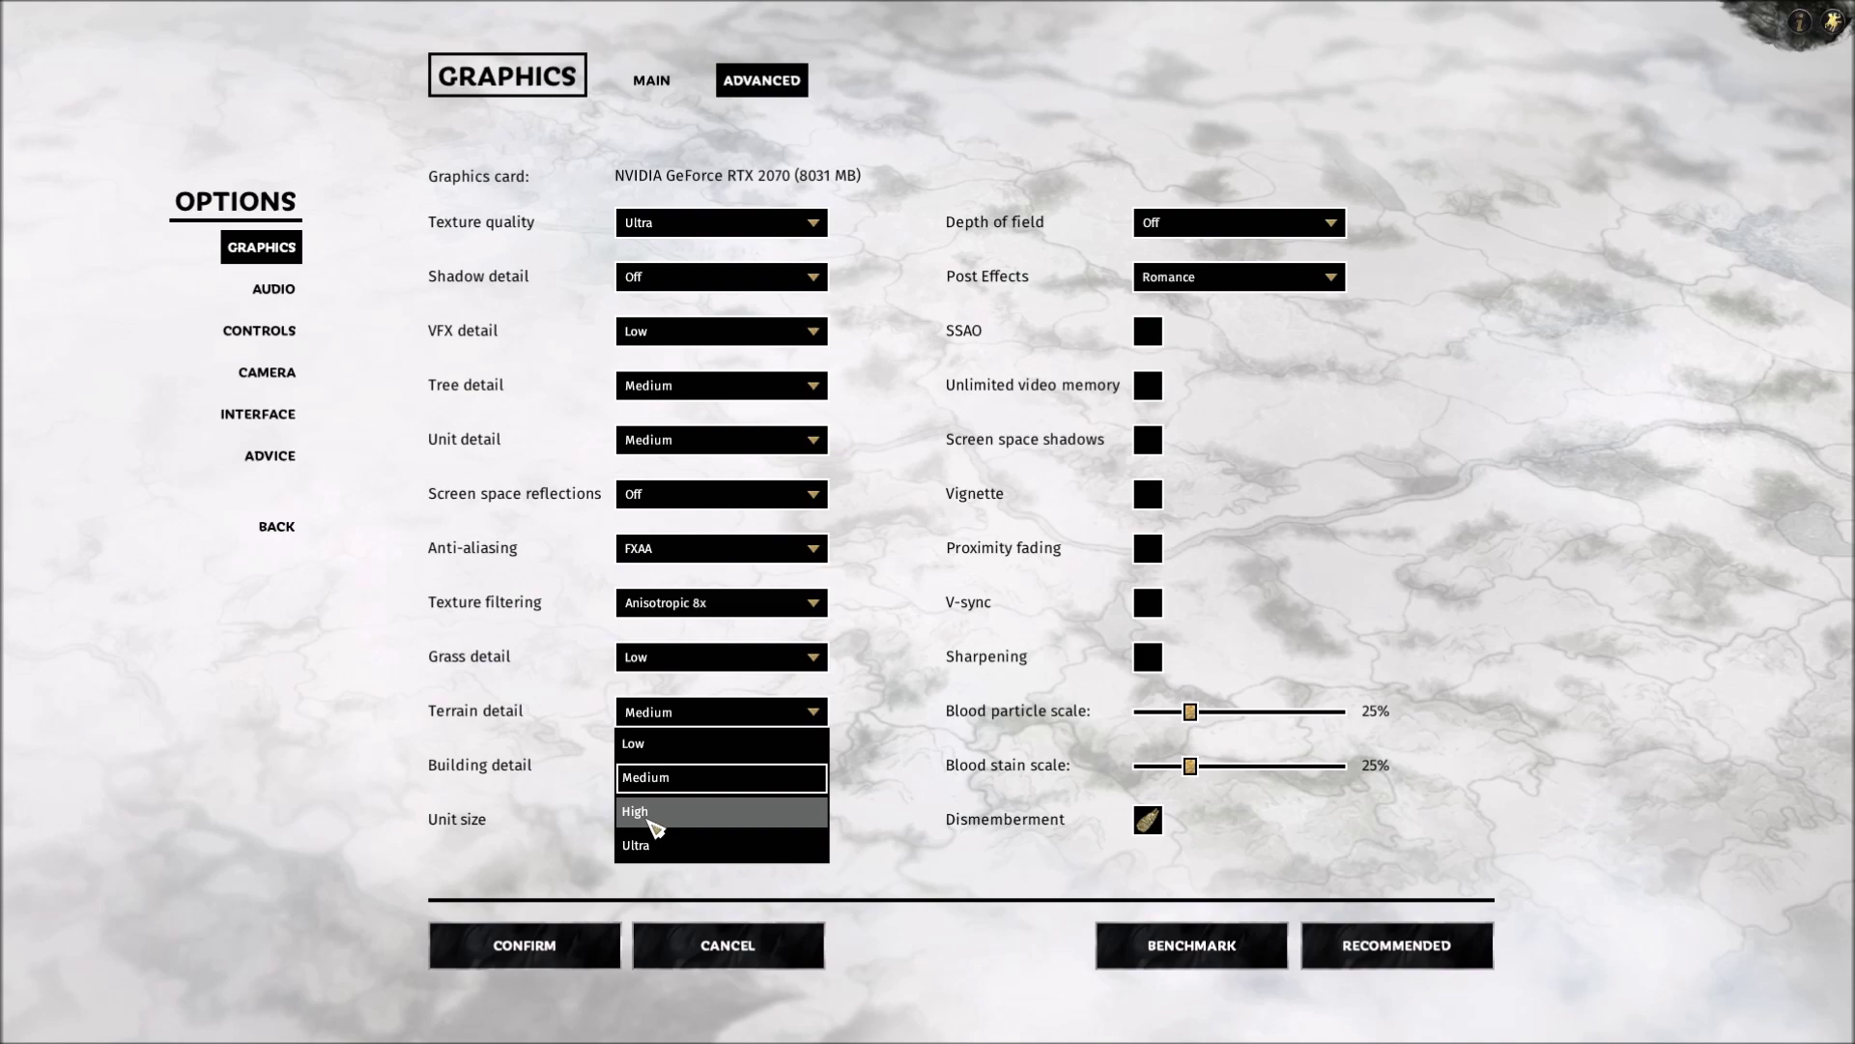
click(648, 778)
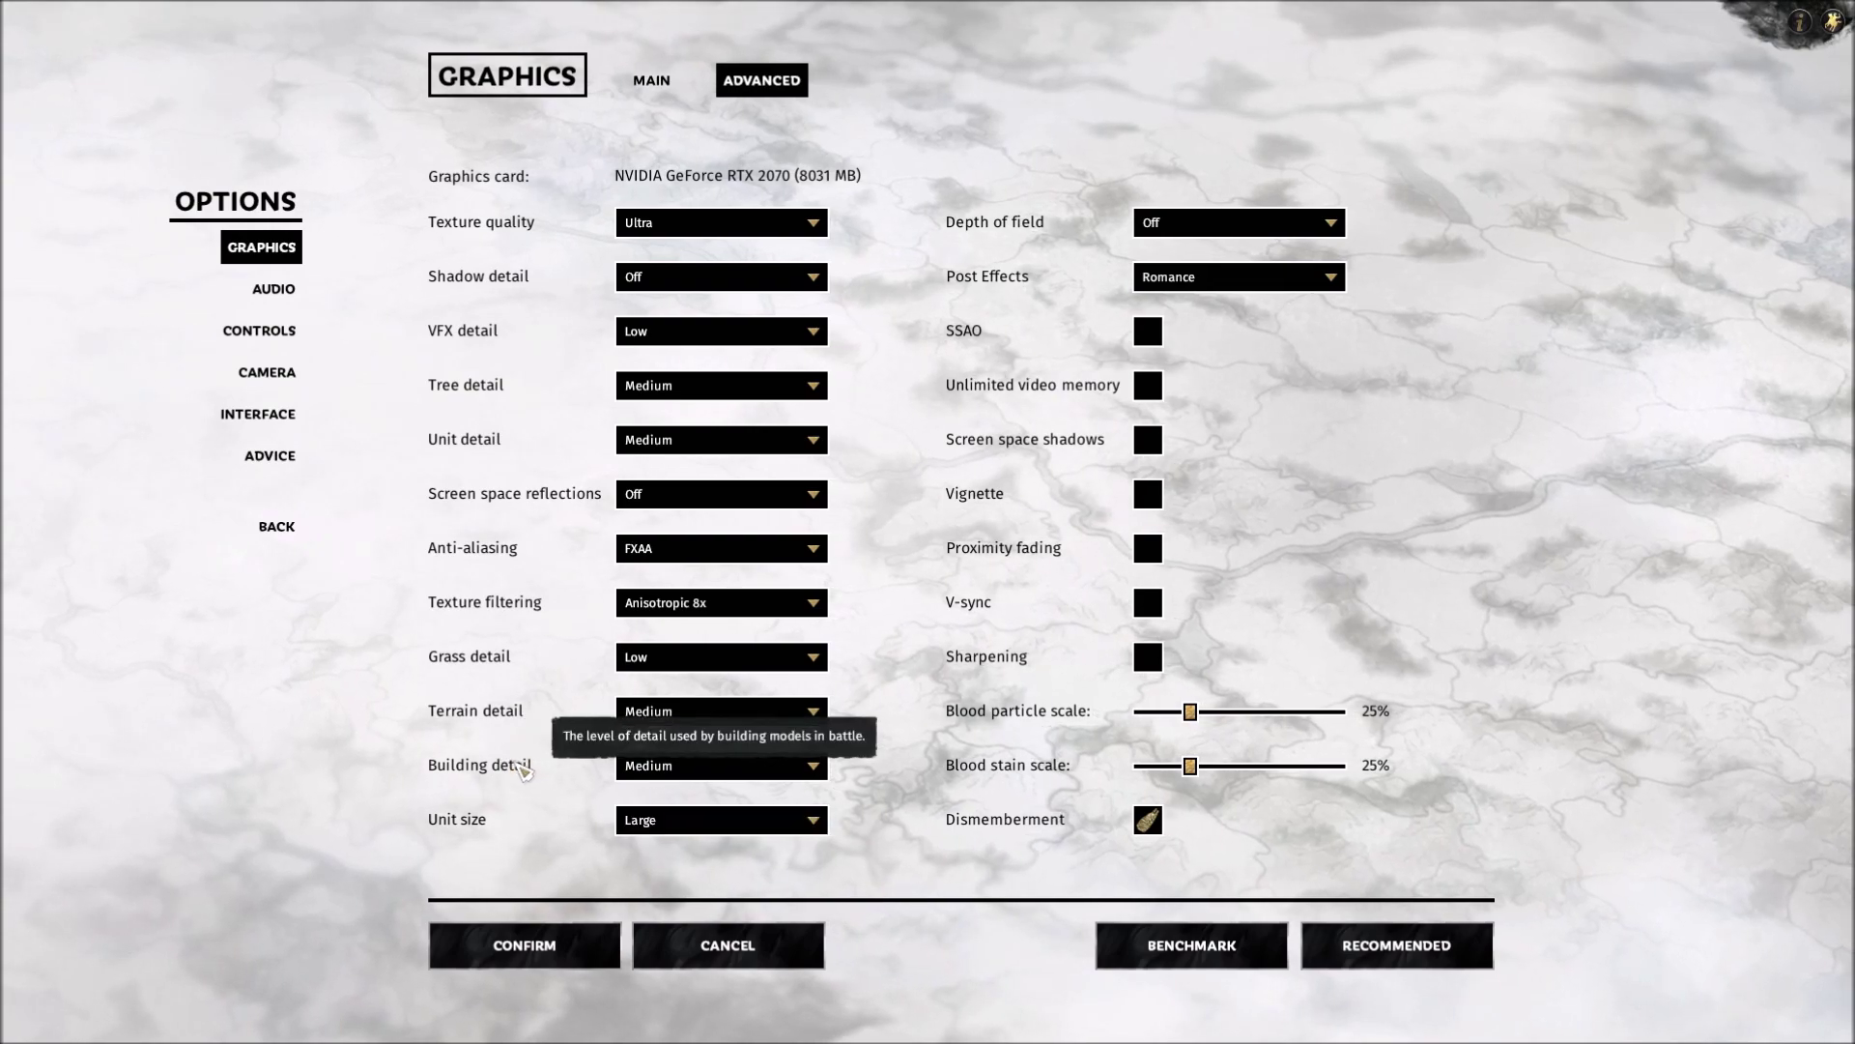
Set building detail to Medium and unit size to Large
click(683, 766)
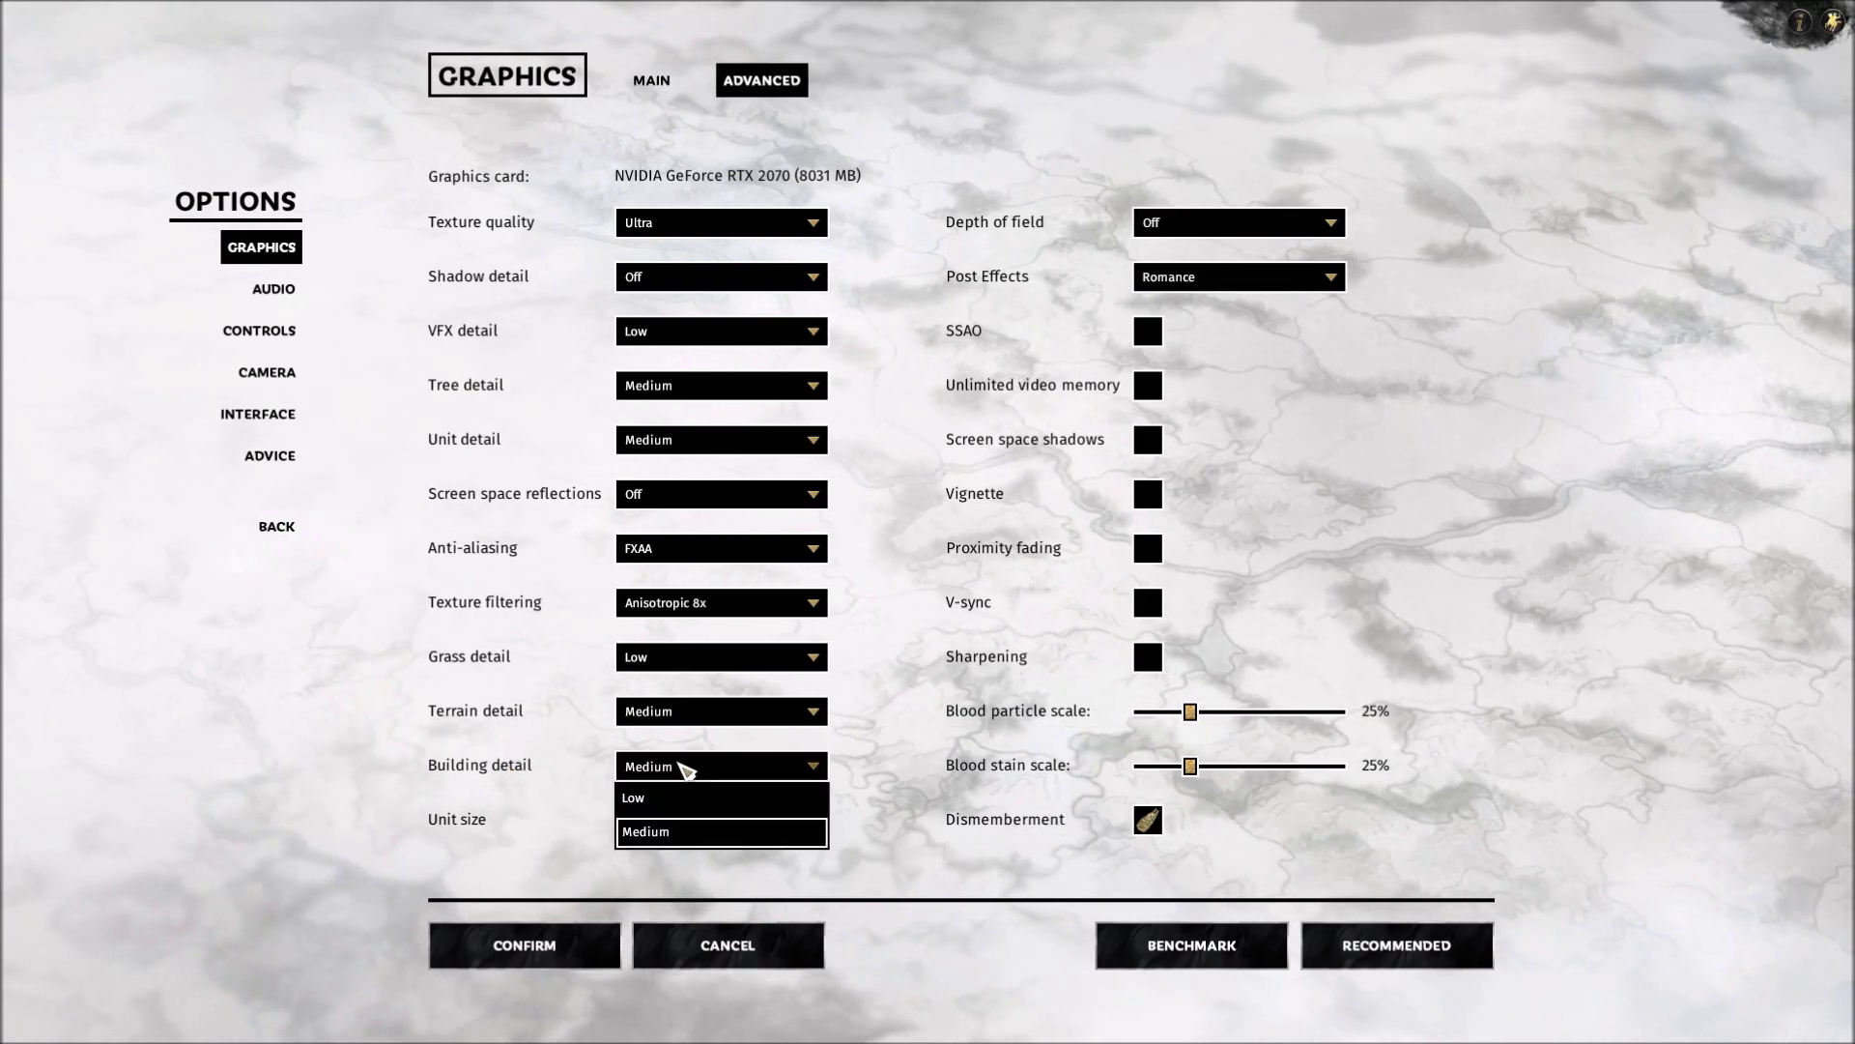
click(645, 831)
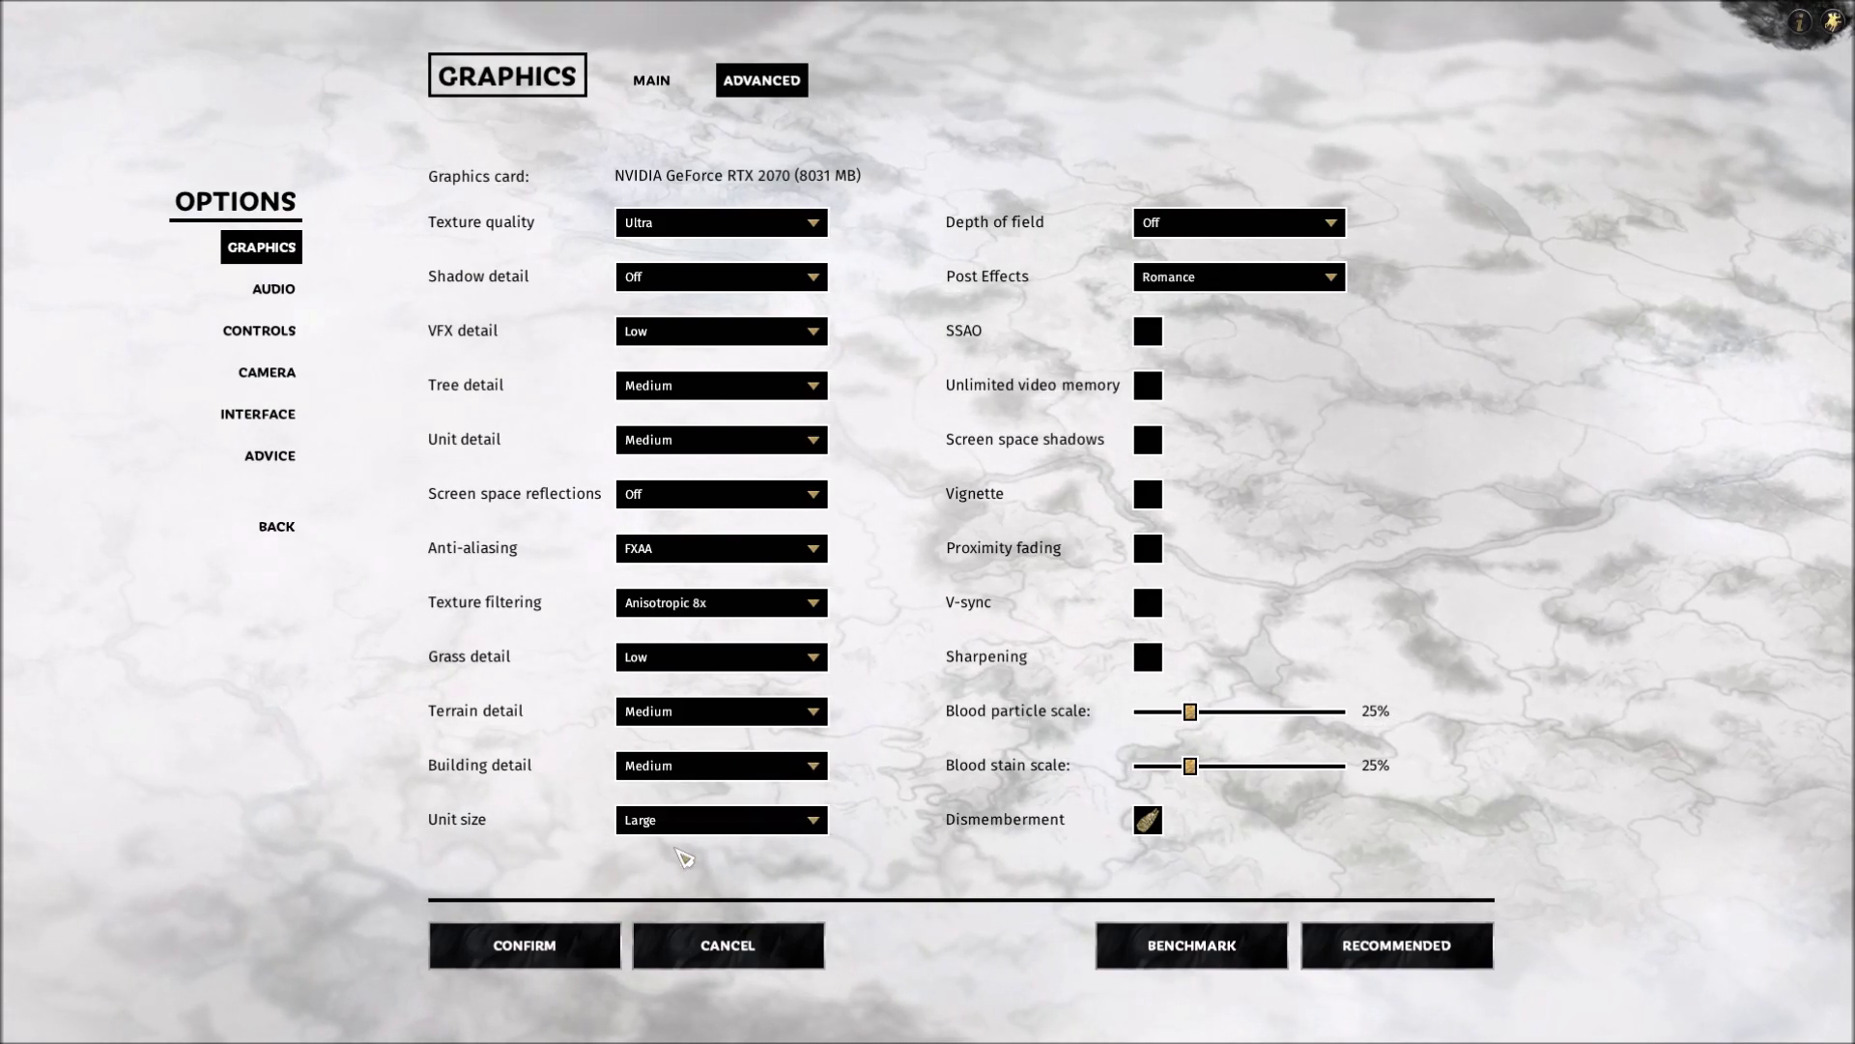
click(682, 822)
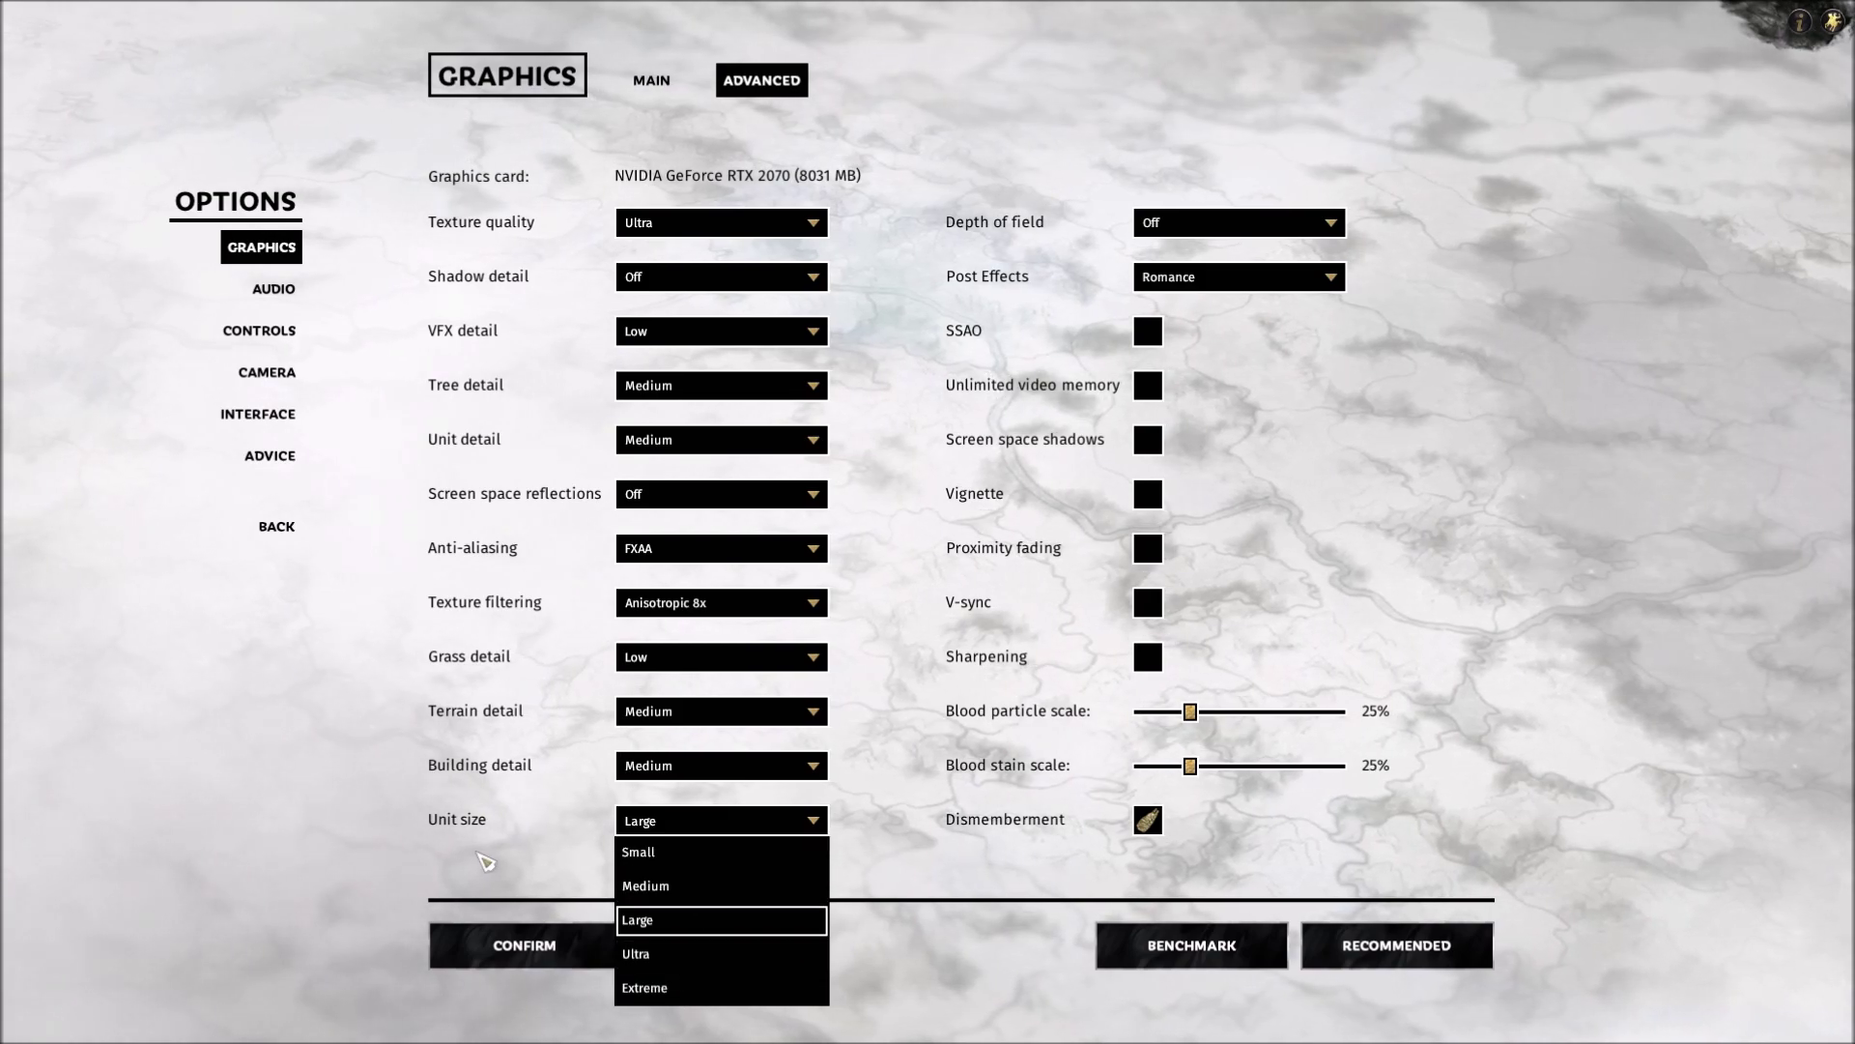
click(701, 918)
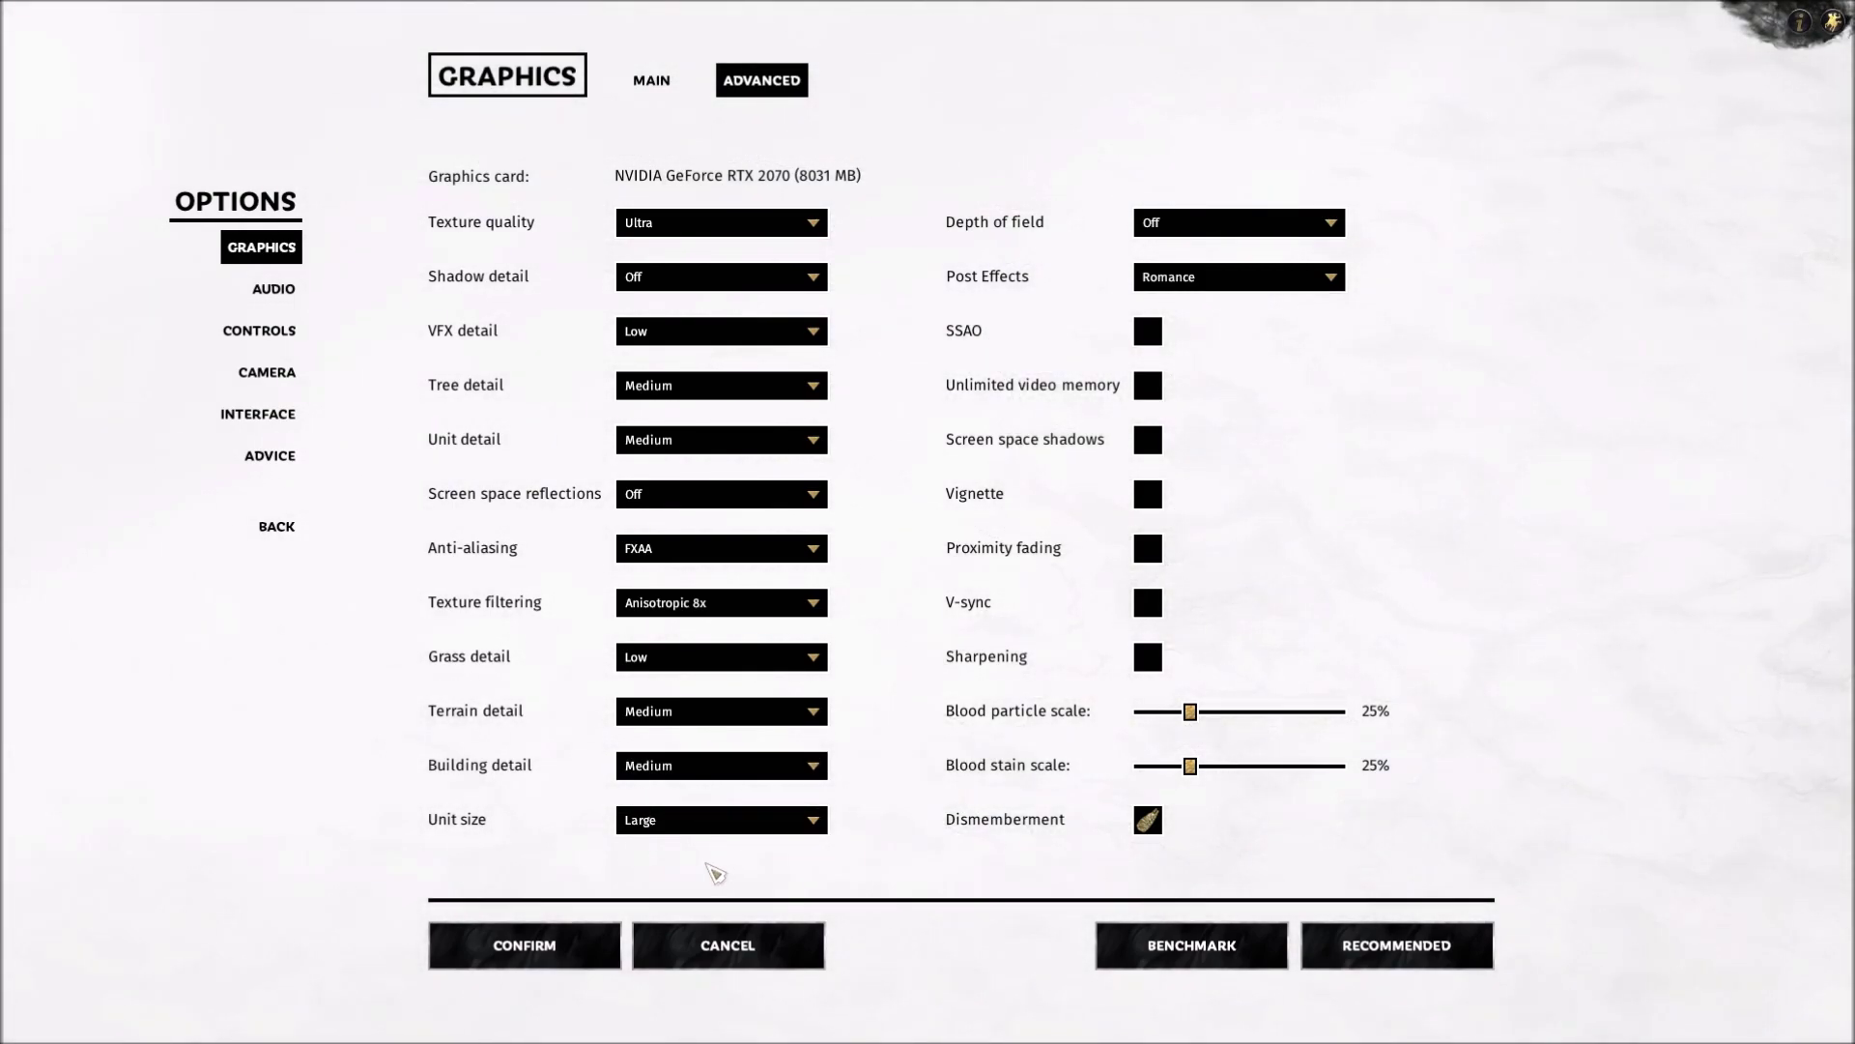
Examine the unit size choices and description and the depth of field choices, keeping both settings
click(713, 820)
click(640, 891)
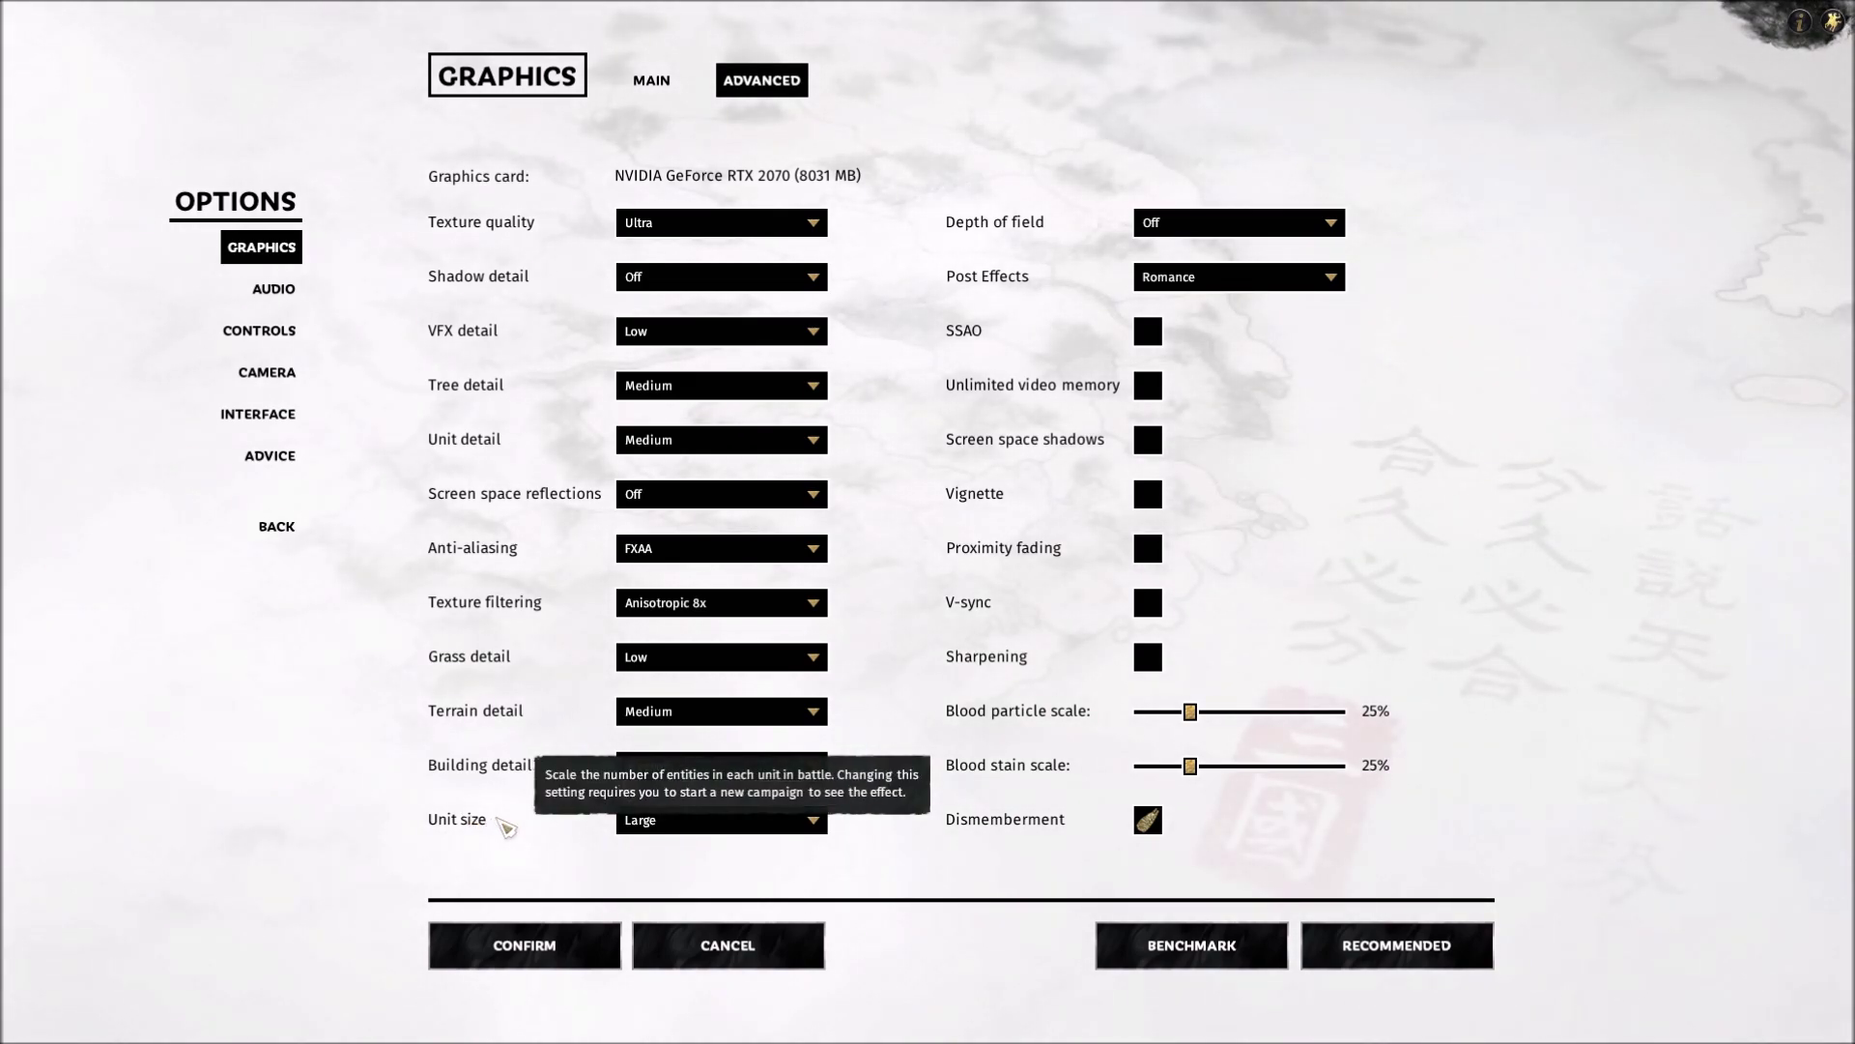
click(793, 821)
click(606, 859)
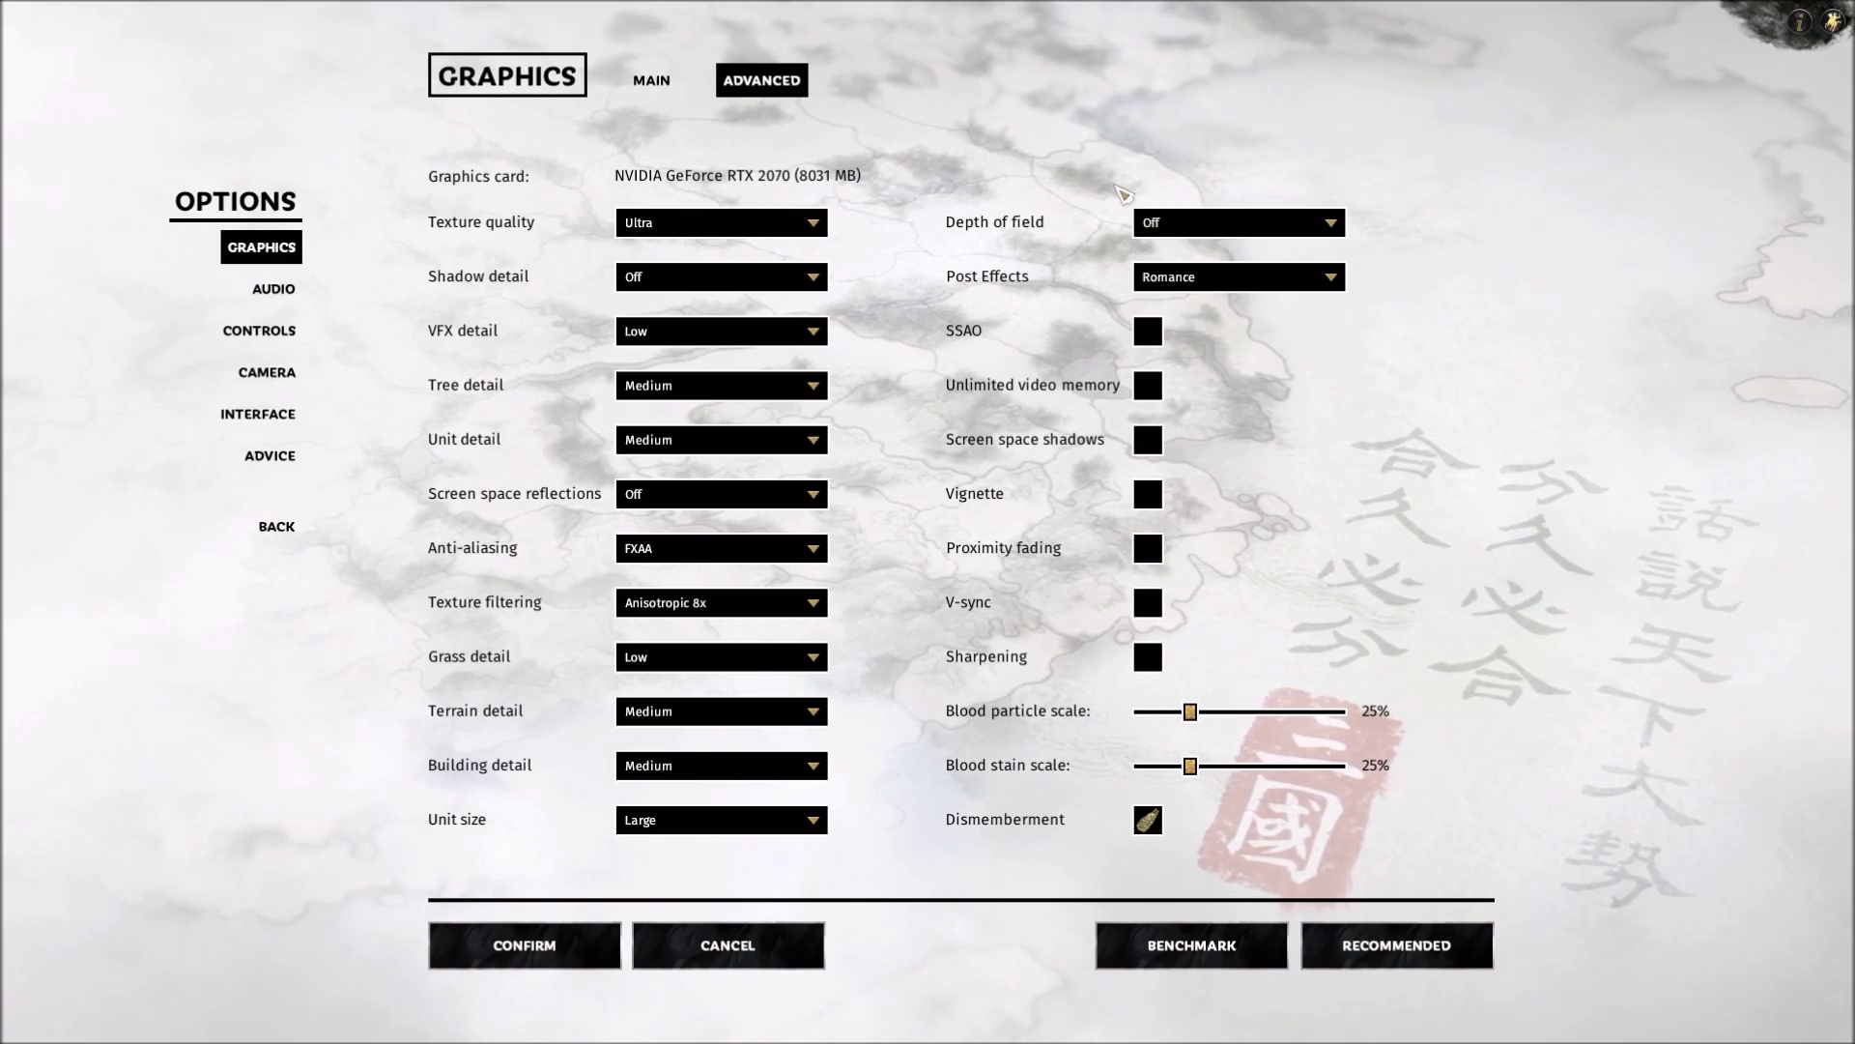
click(1155, 223)
click(1078, 222)
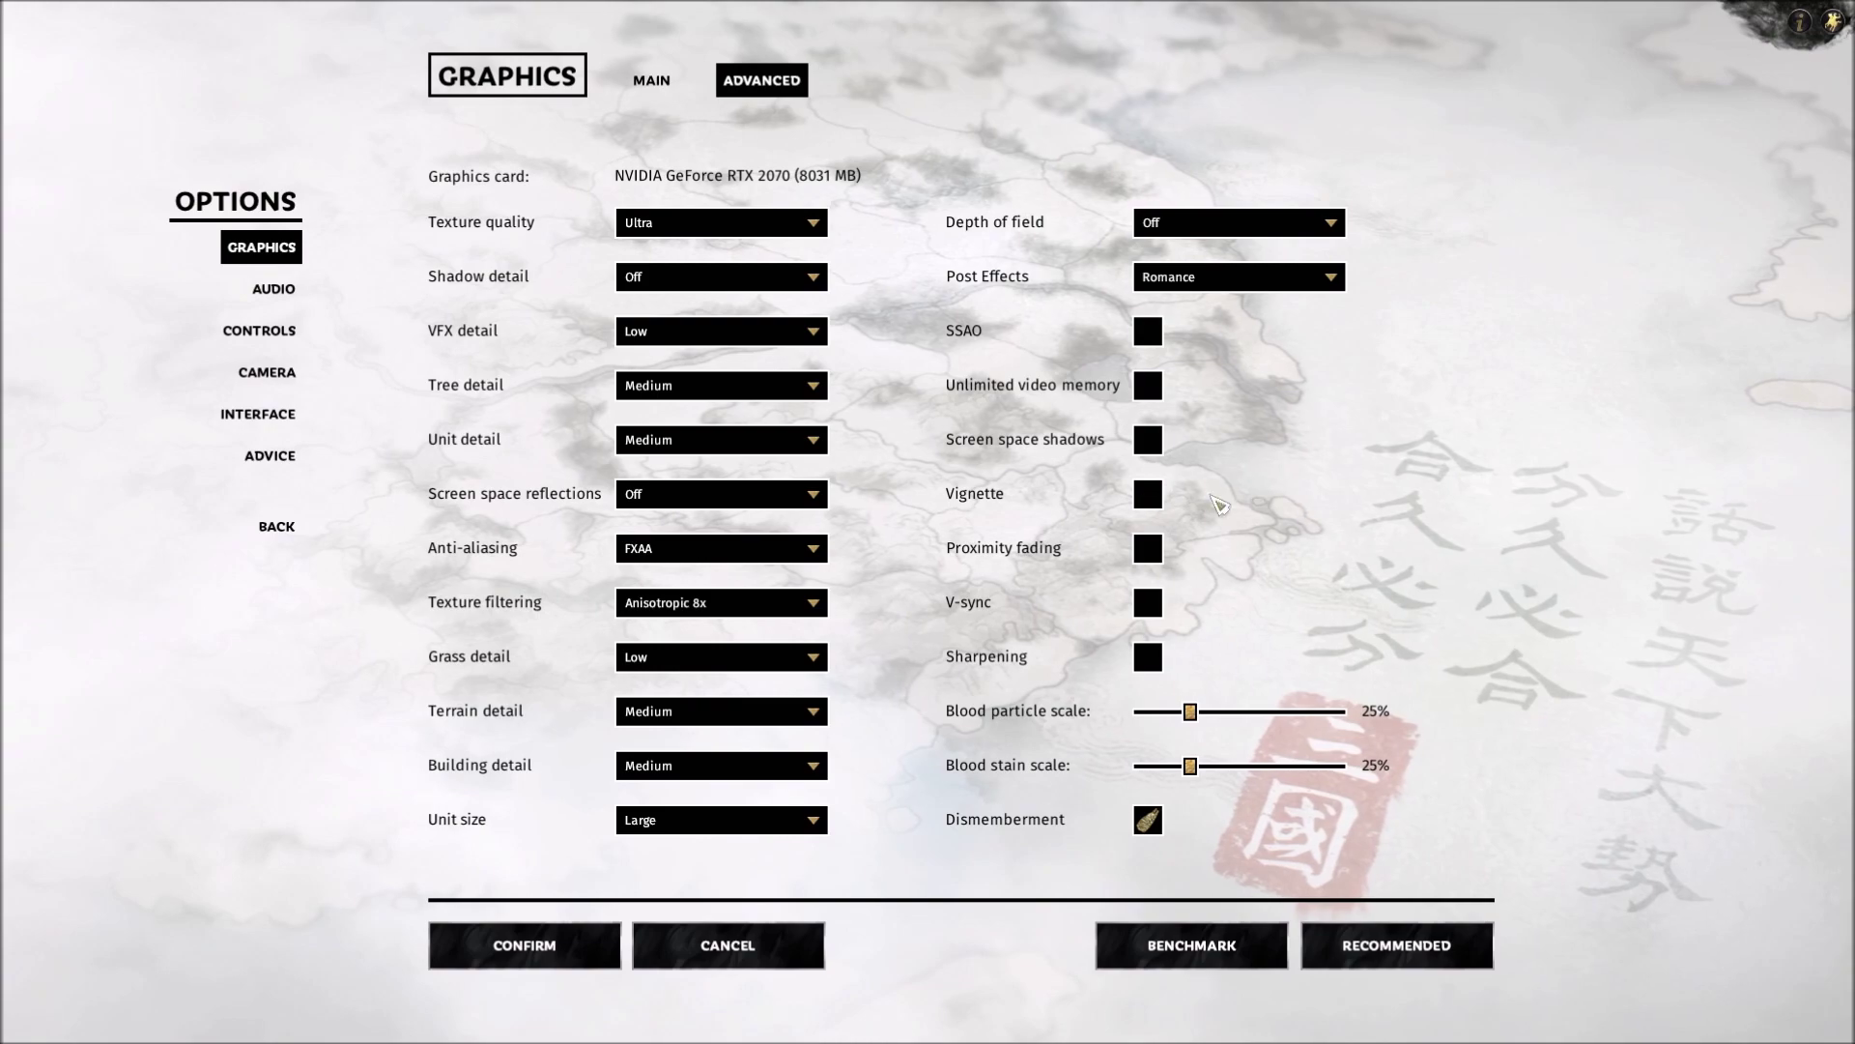
Toggle SSAO and proximity fading on and back off
click(1150, 332)
click(1149, 332)
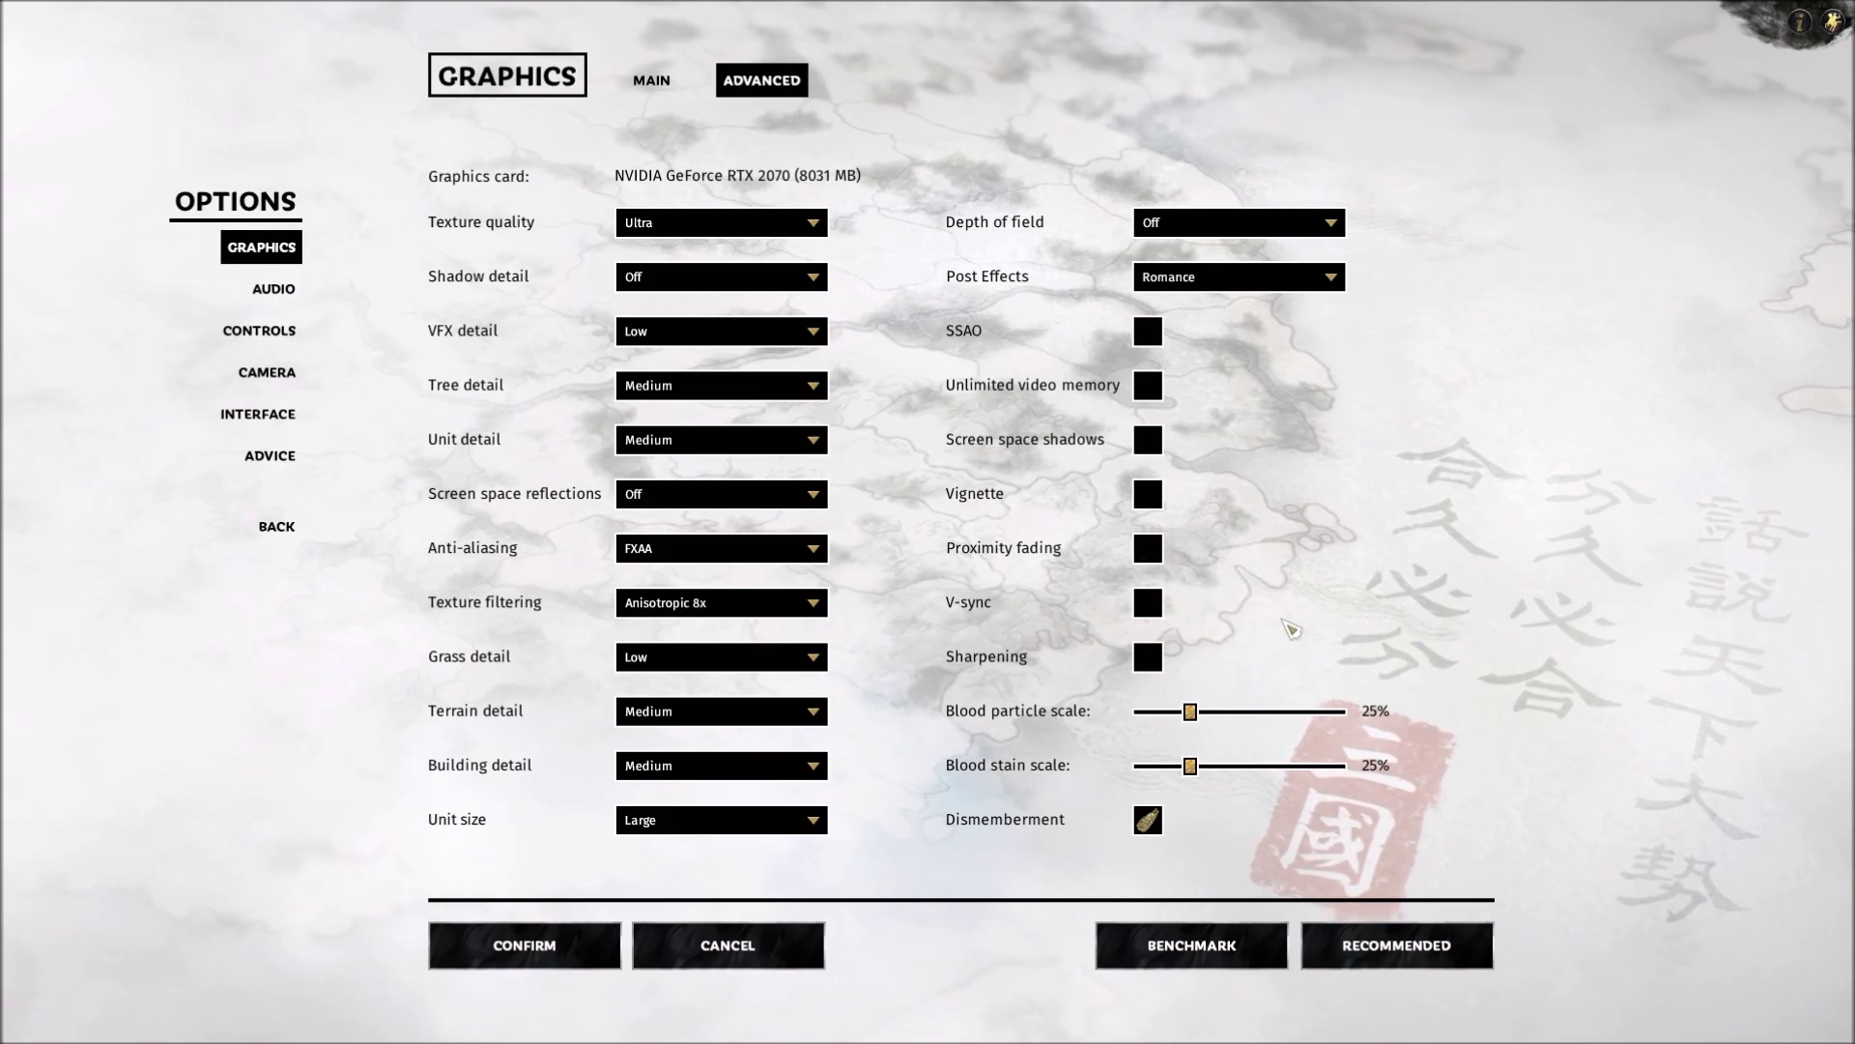
click(1149, 549)
click(1149, 549)
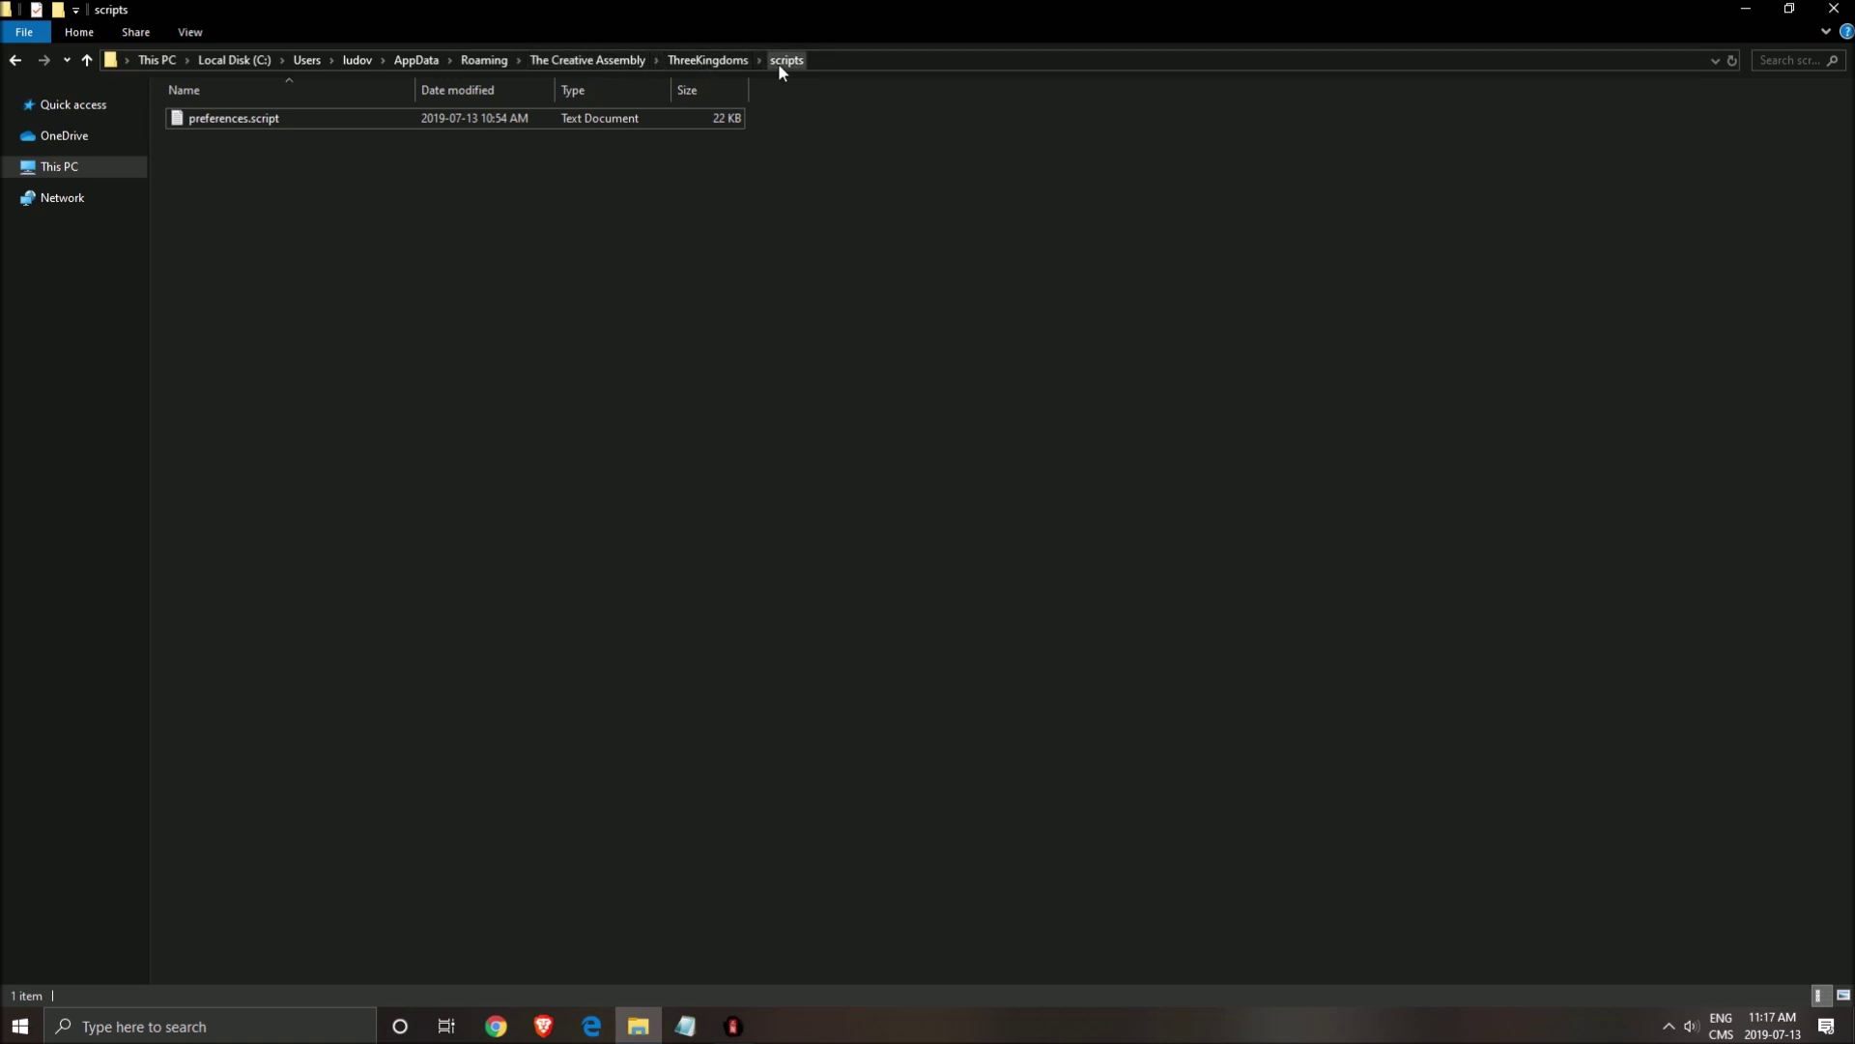
Open the preferences.script file from the ThreeKingdoms scripts folder in Notepad++
key(Down)
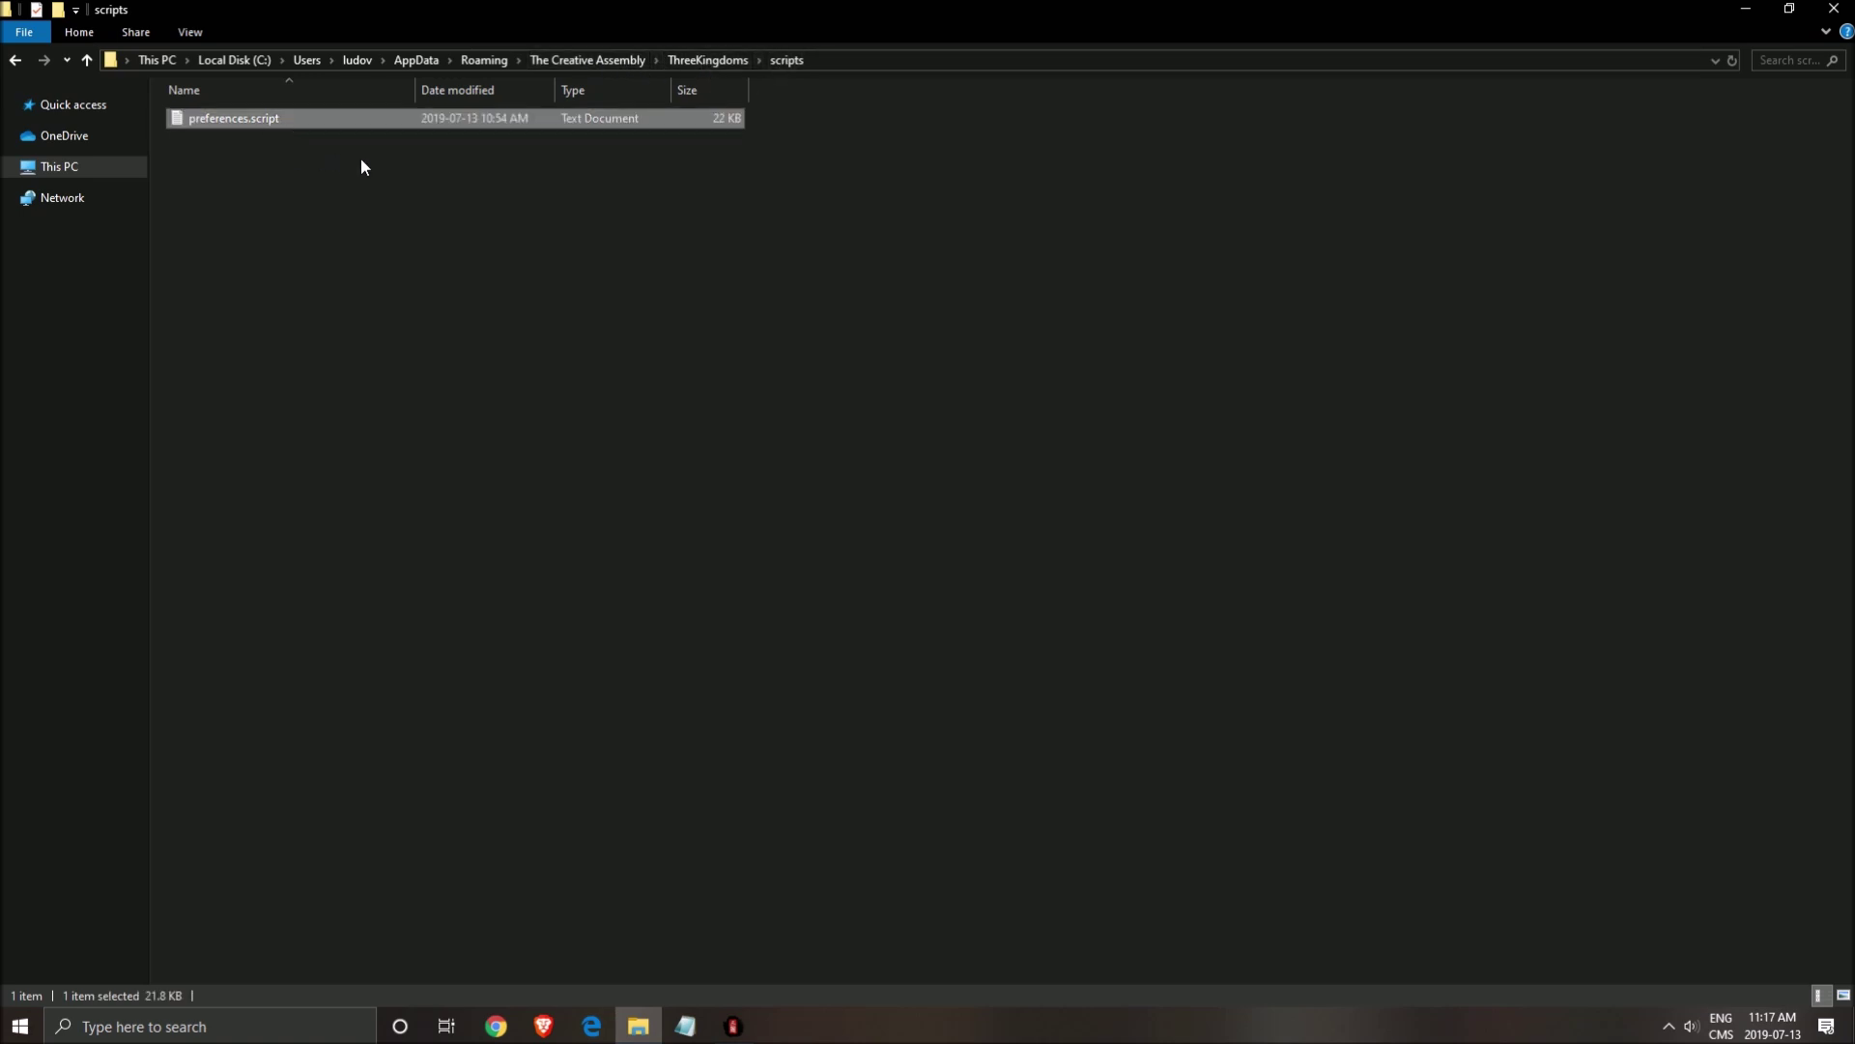
right_click(287, 126)
click(415, 204)
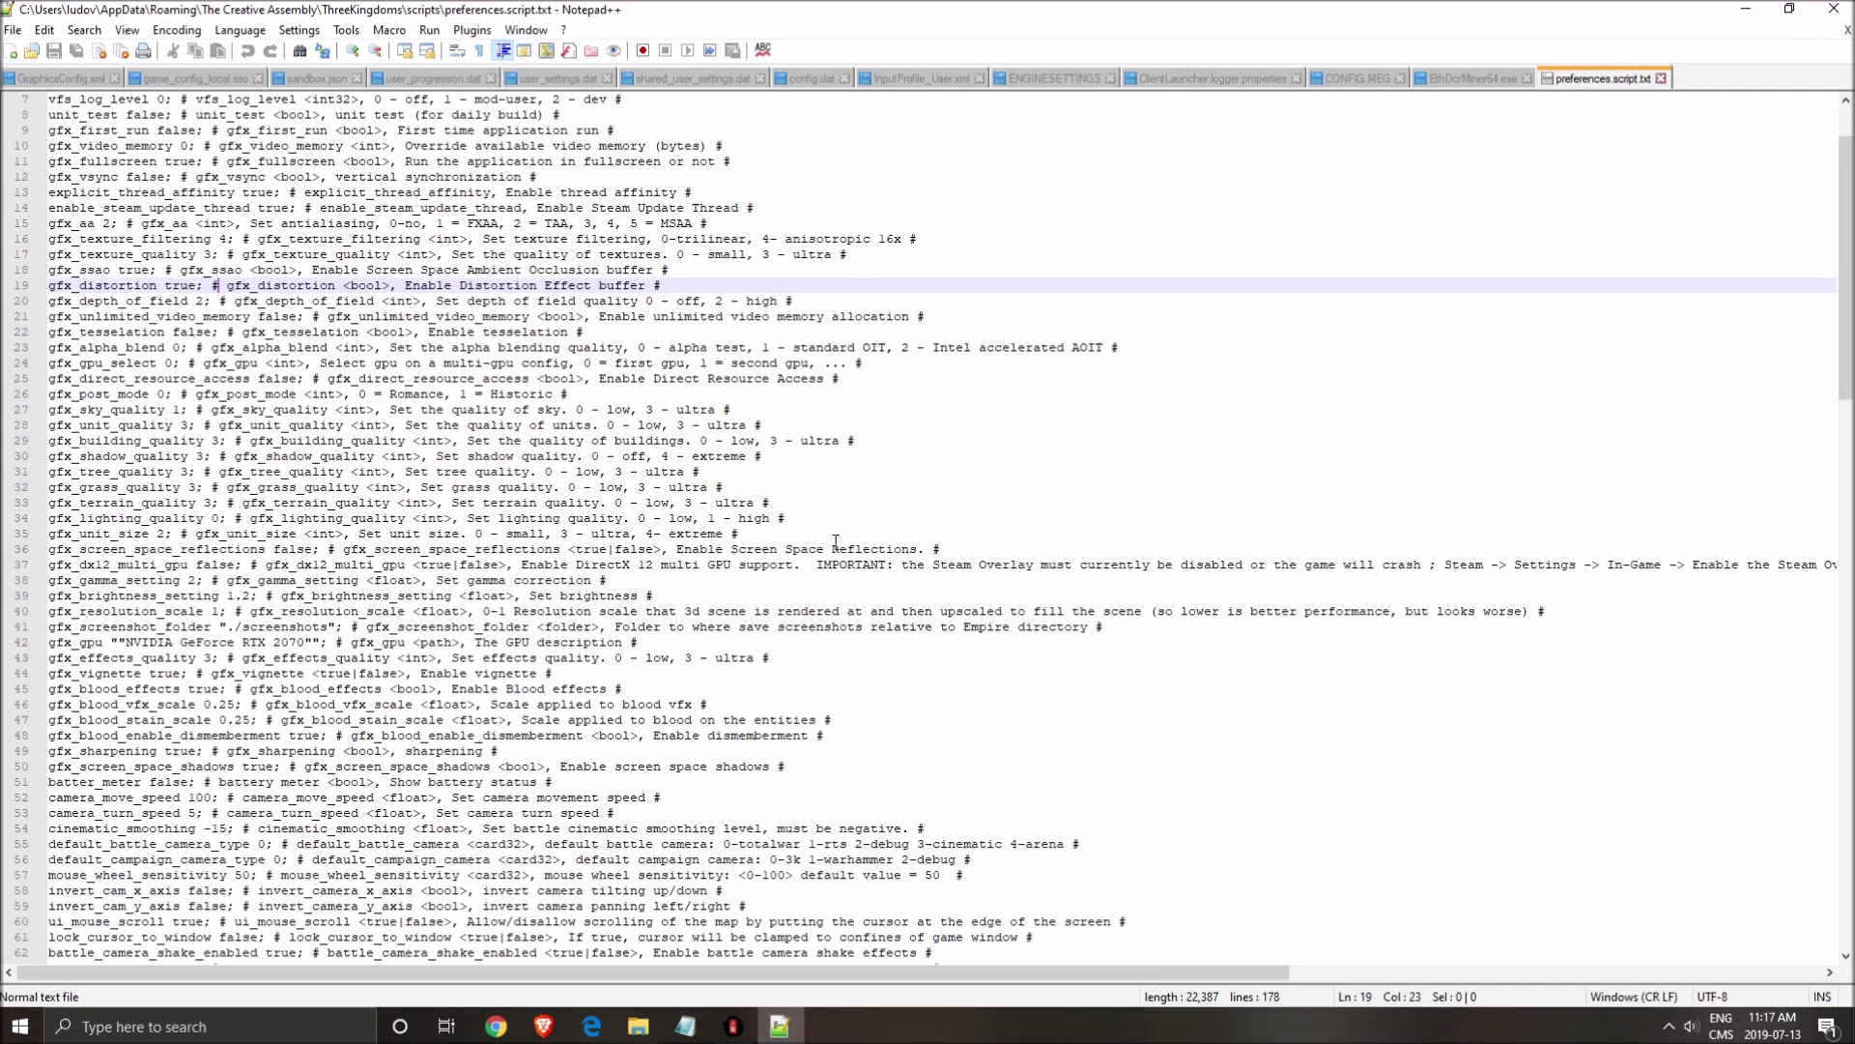
Look through the preferences file, including the gfx_fullscreen and gfx_unlimited_video_memory lines
click(344, 207)
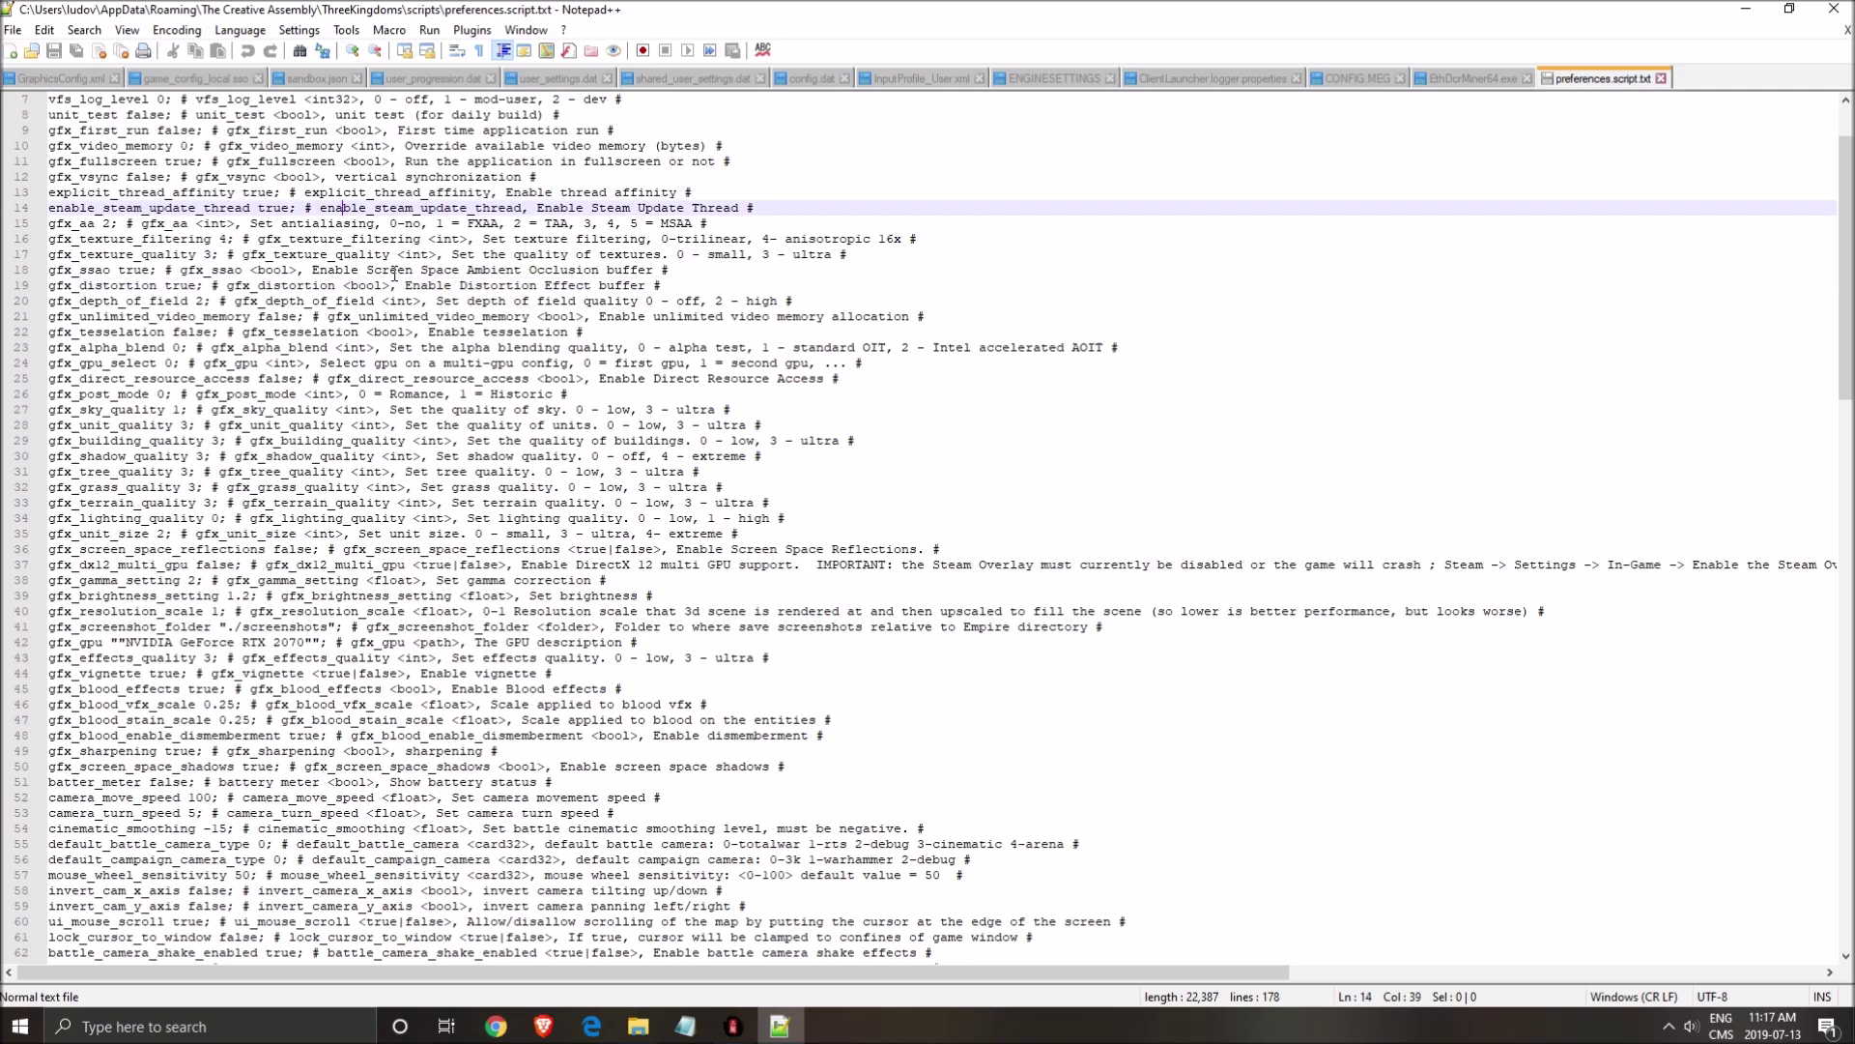
scroll(392, 286, down, 20)
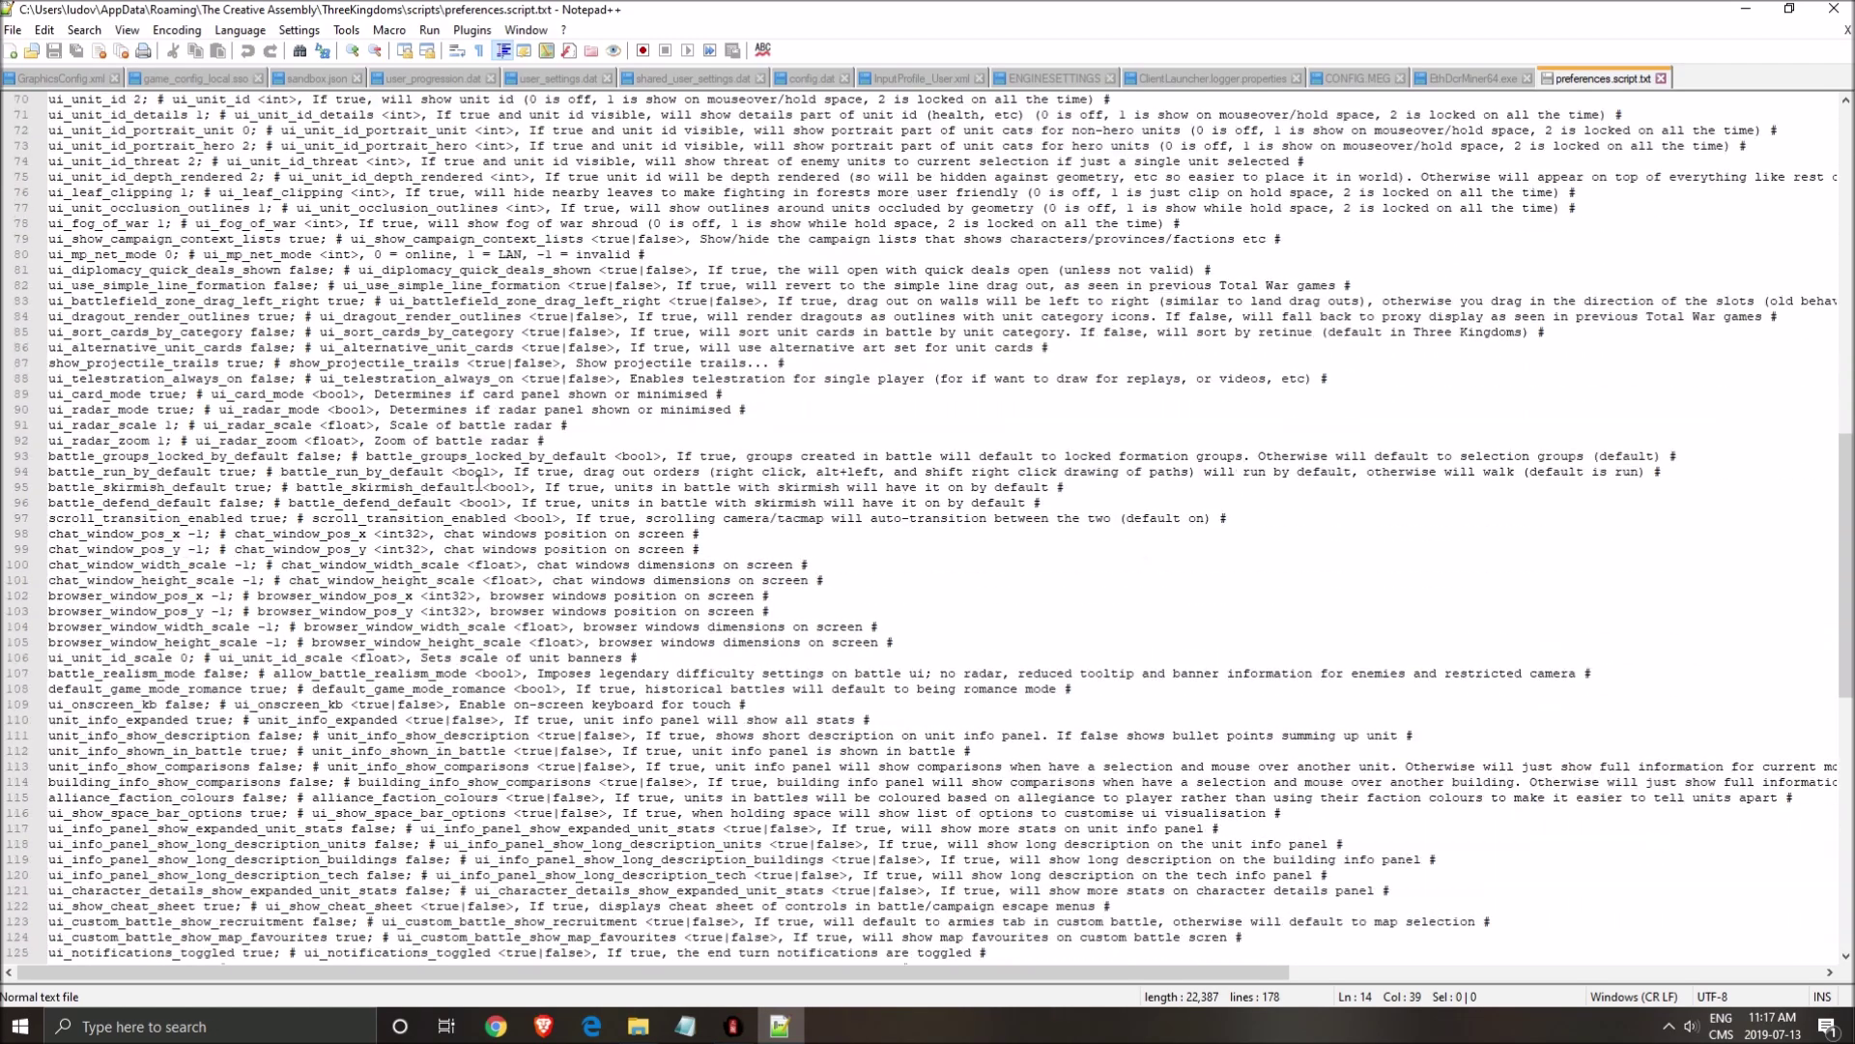
scroll(458, 510, up, 11)
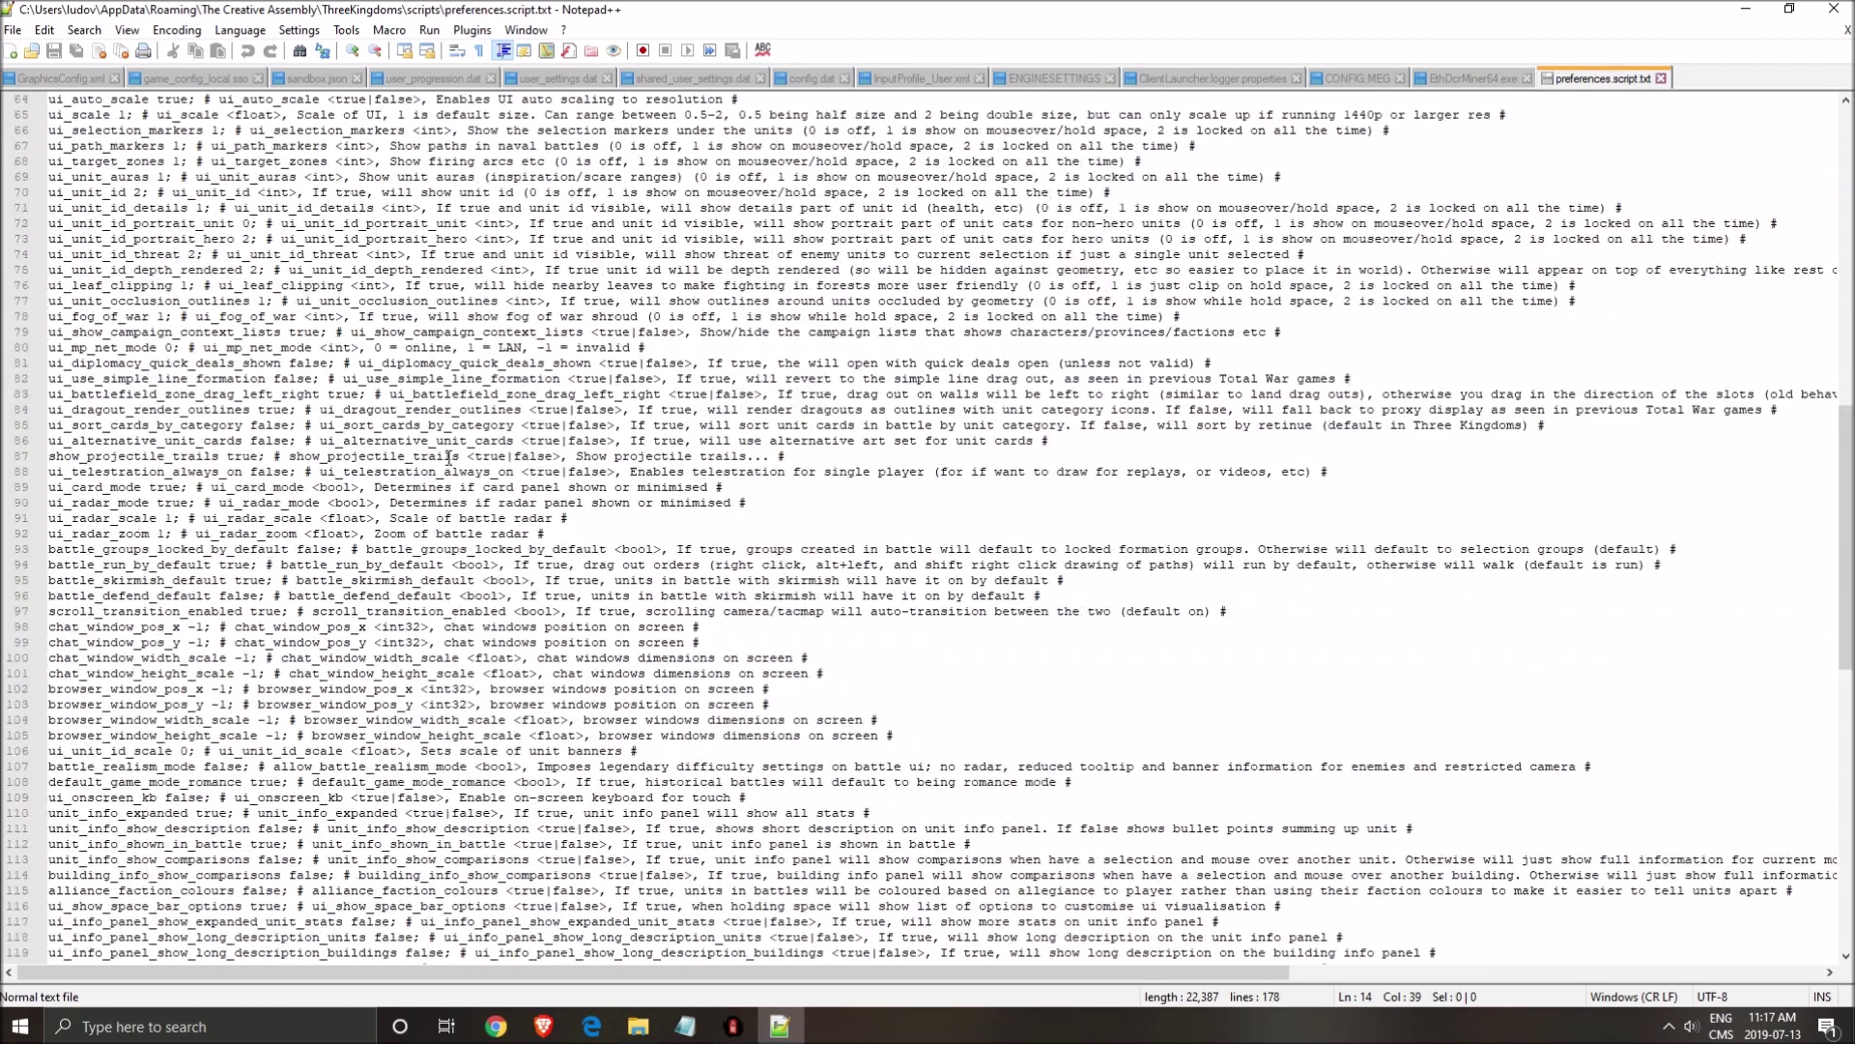
scroll(461, 464, up, 20)
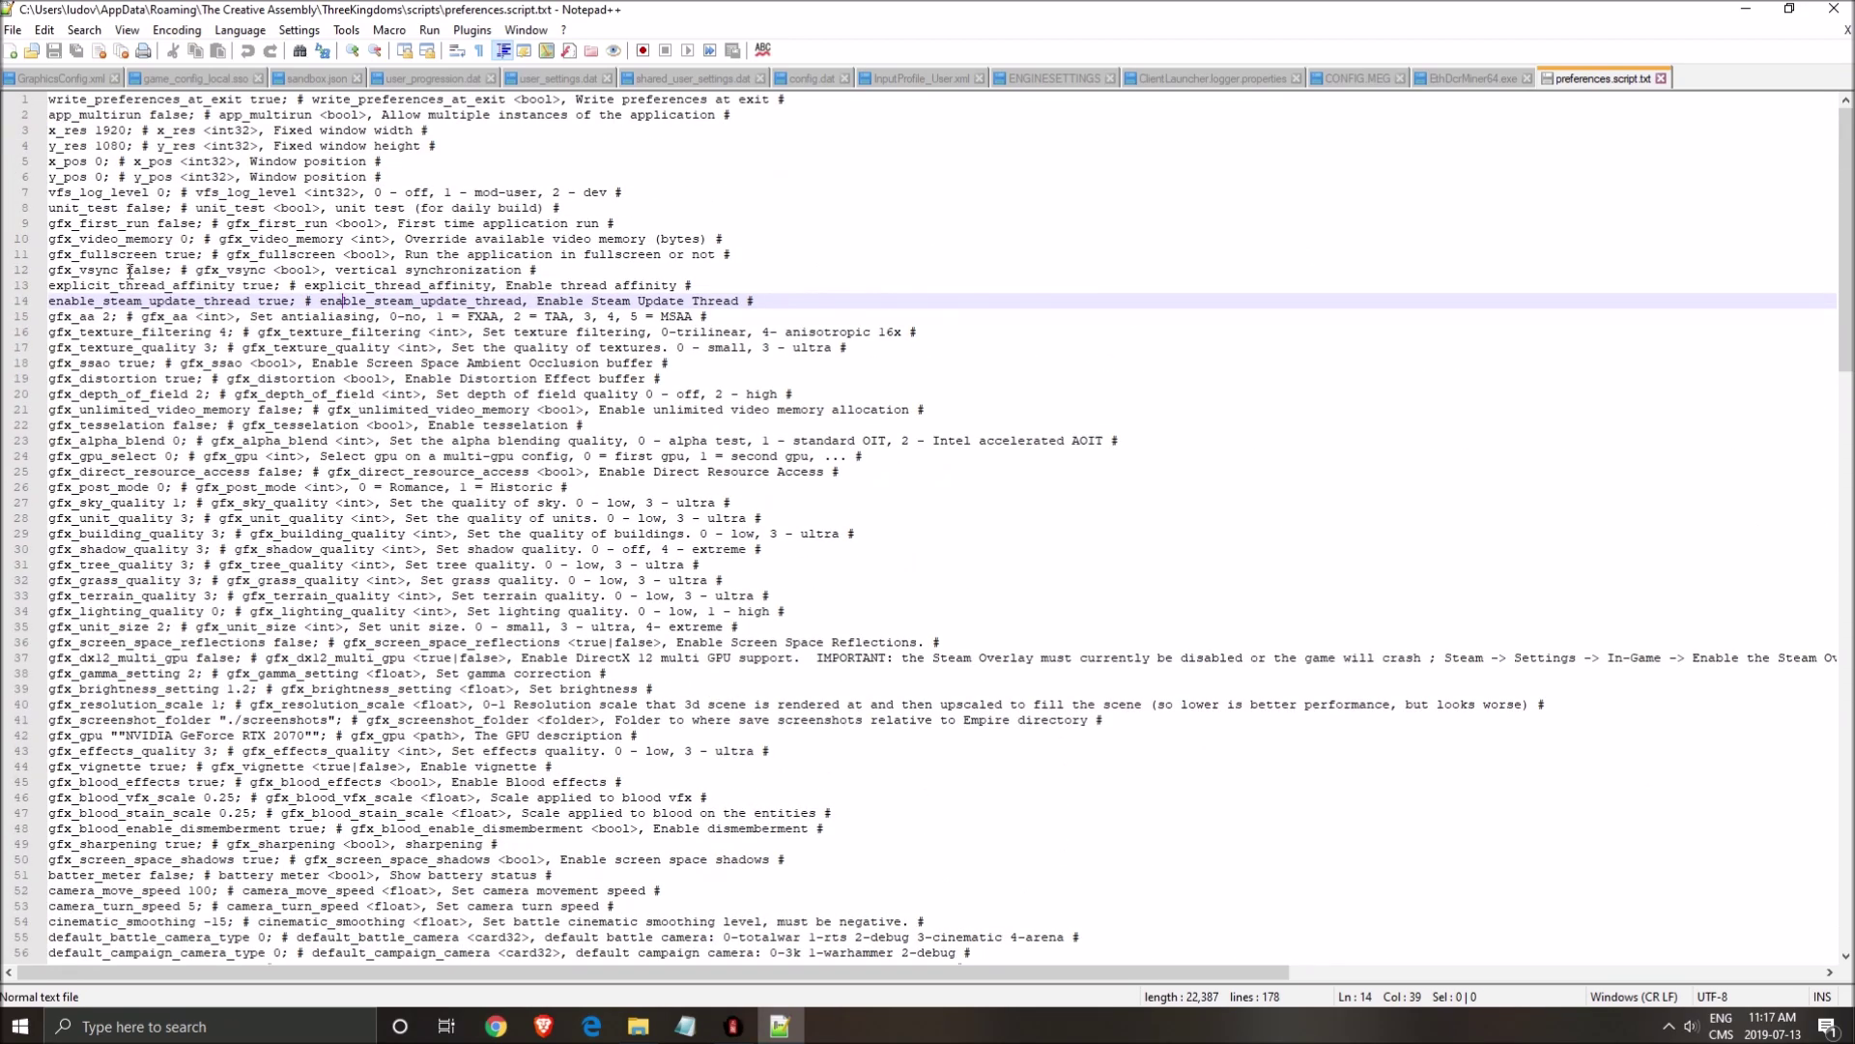
click(125, 255)
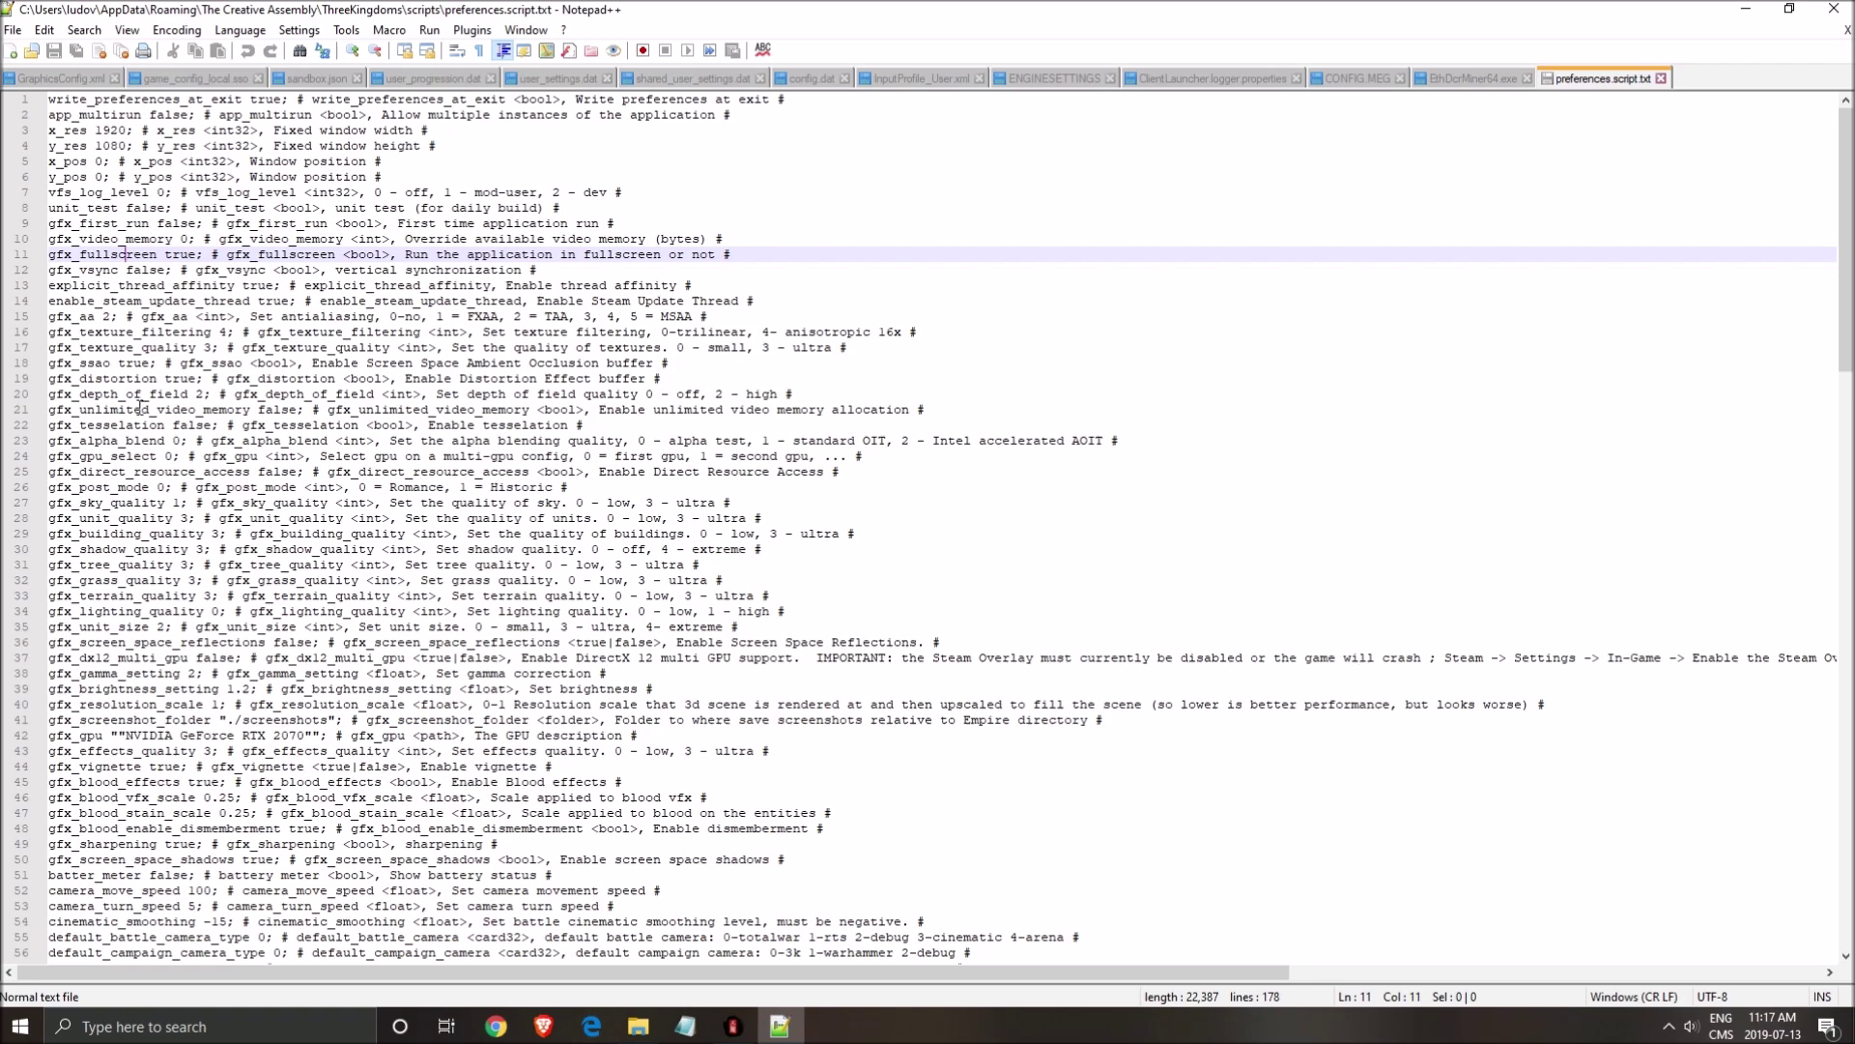
scroll(140, 408, down, 1)
click(166, 362)
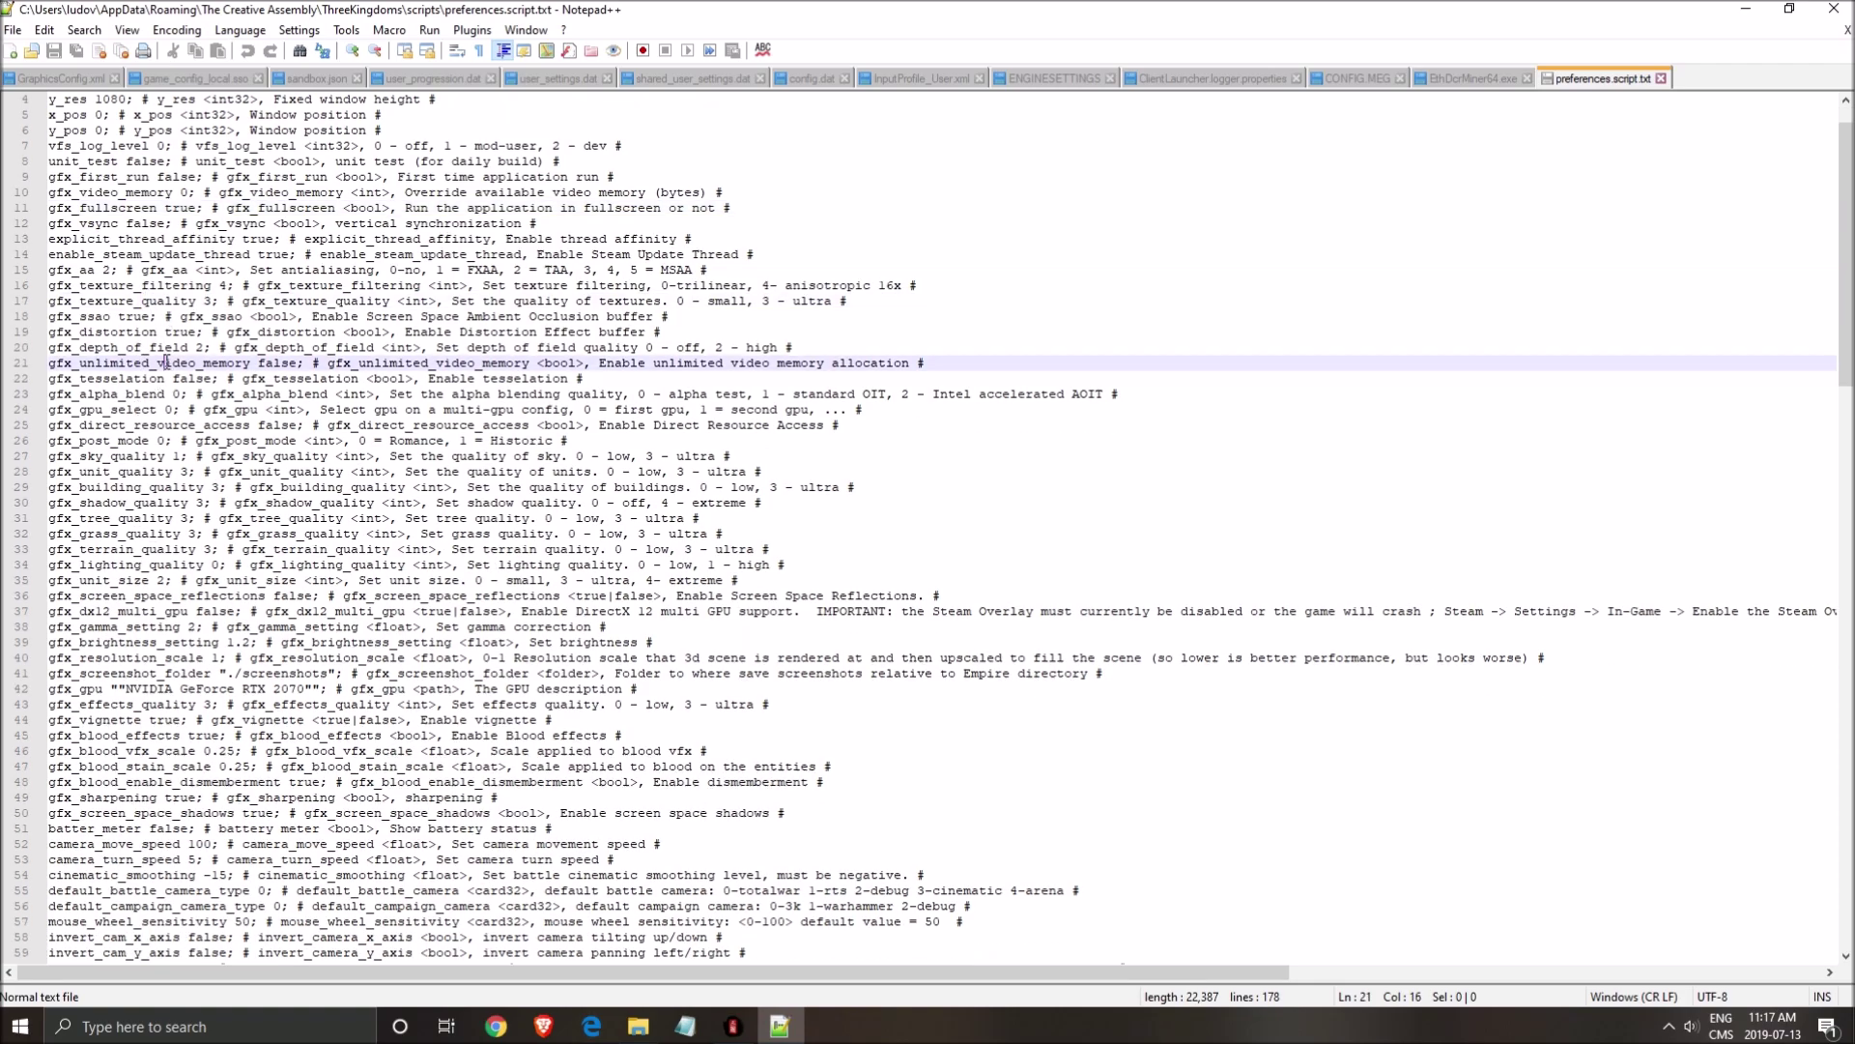
scroll(116, 344, down, 2)
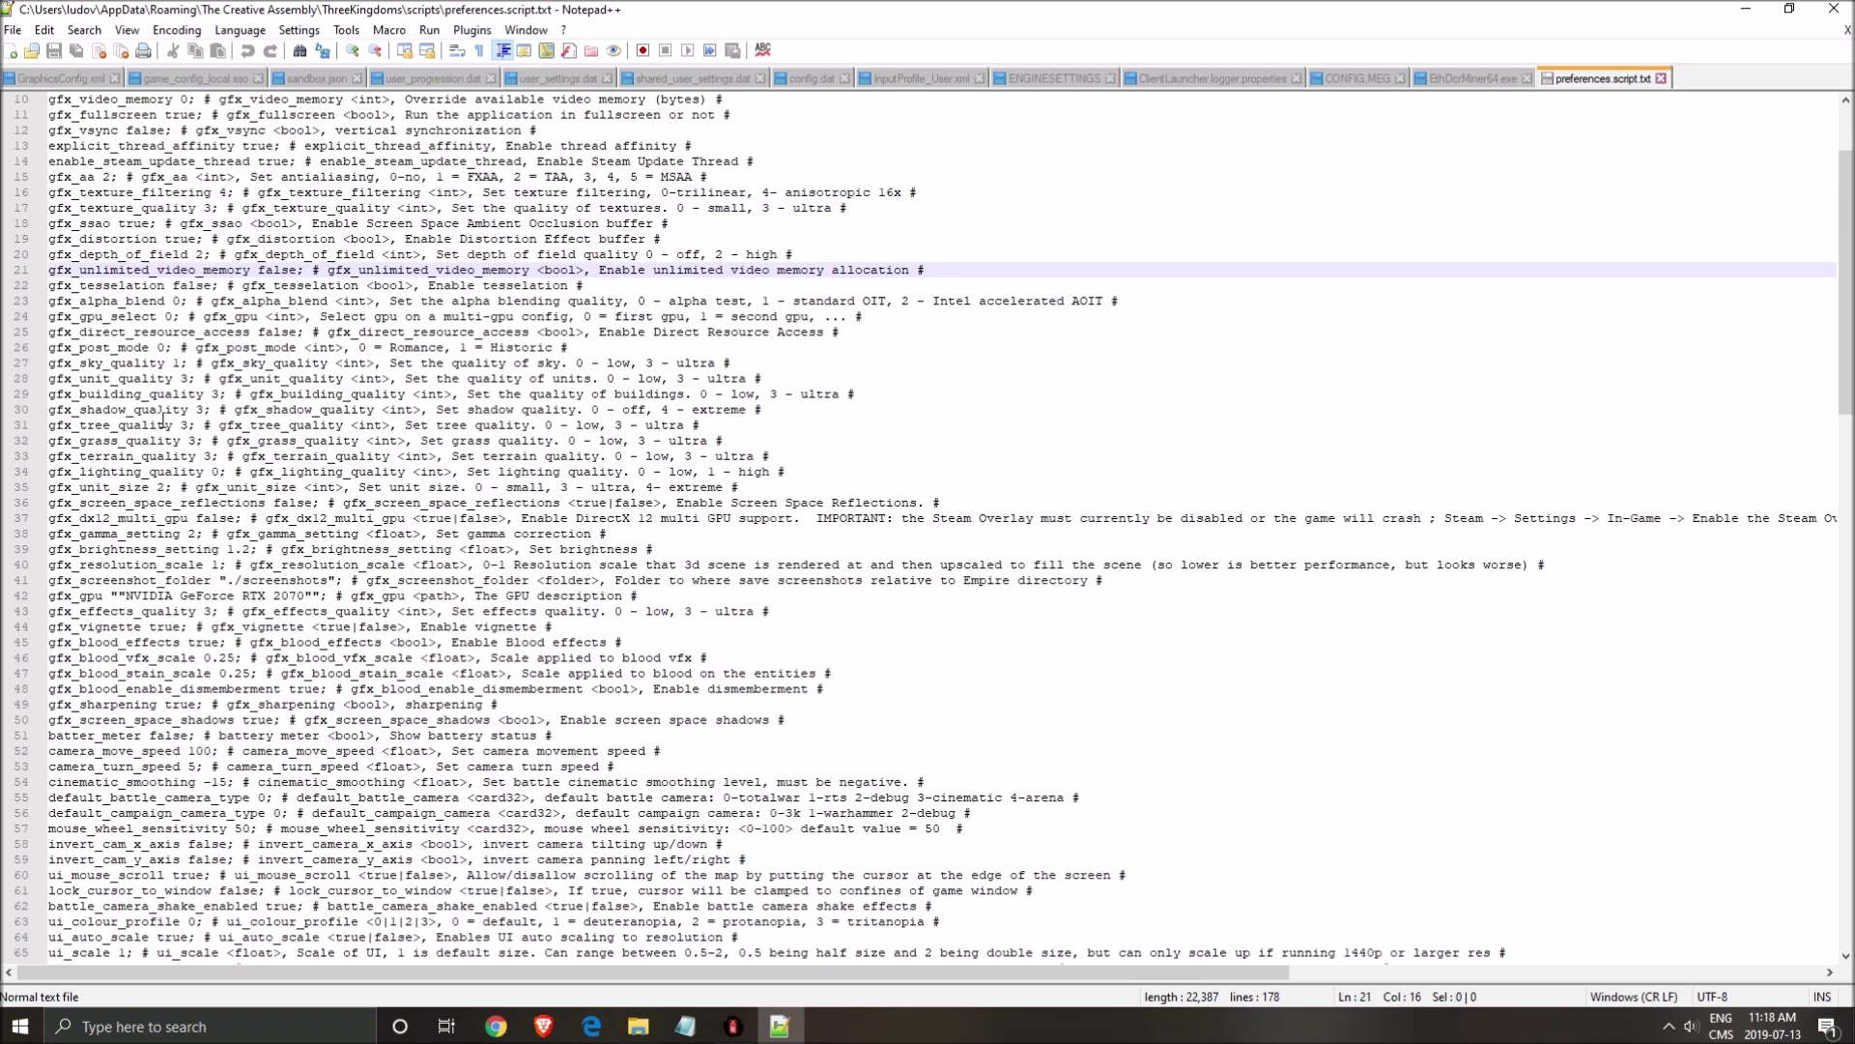
Examine the gfx_sky_quality and gfx_shadow_quality lines and the graphics settings below them
drag(81, 364, 174, 363)
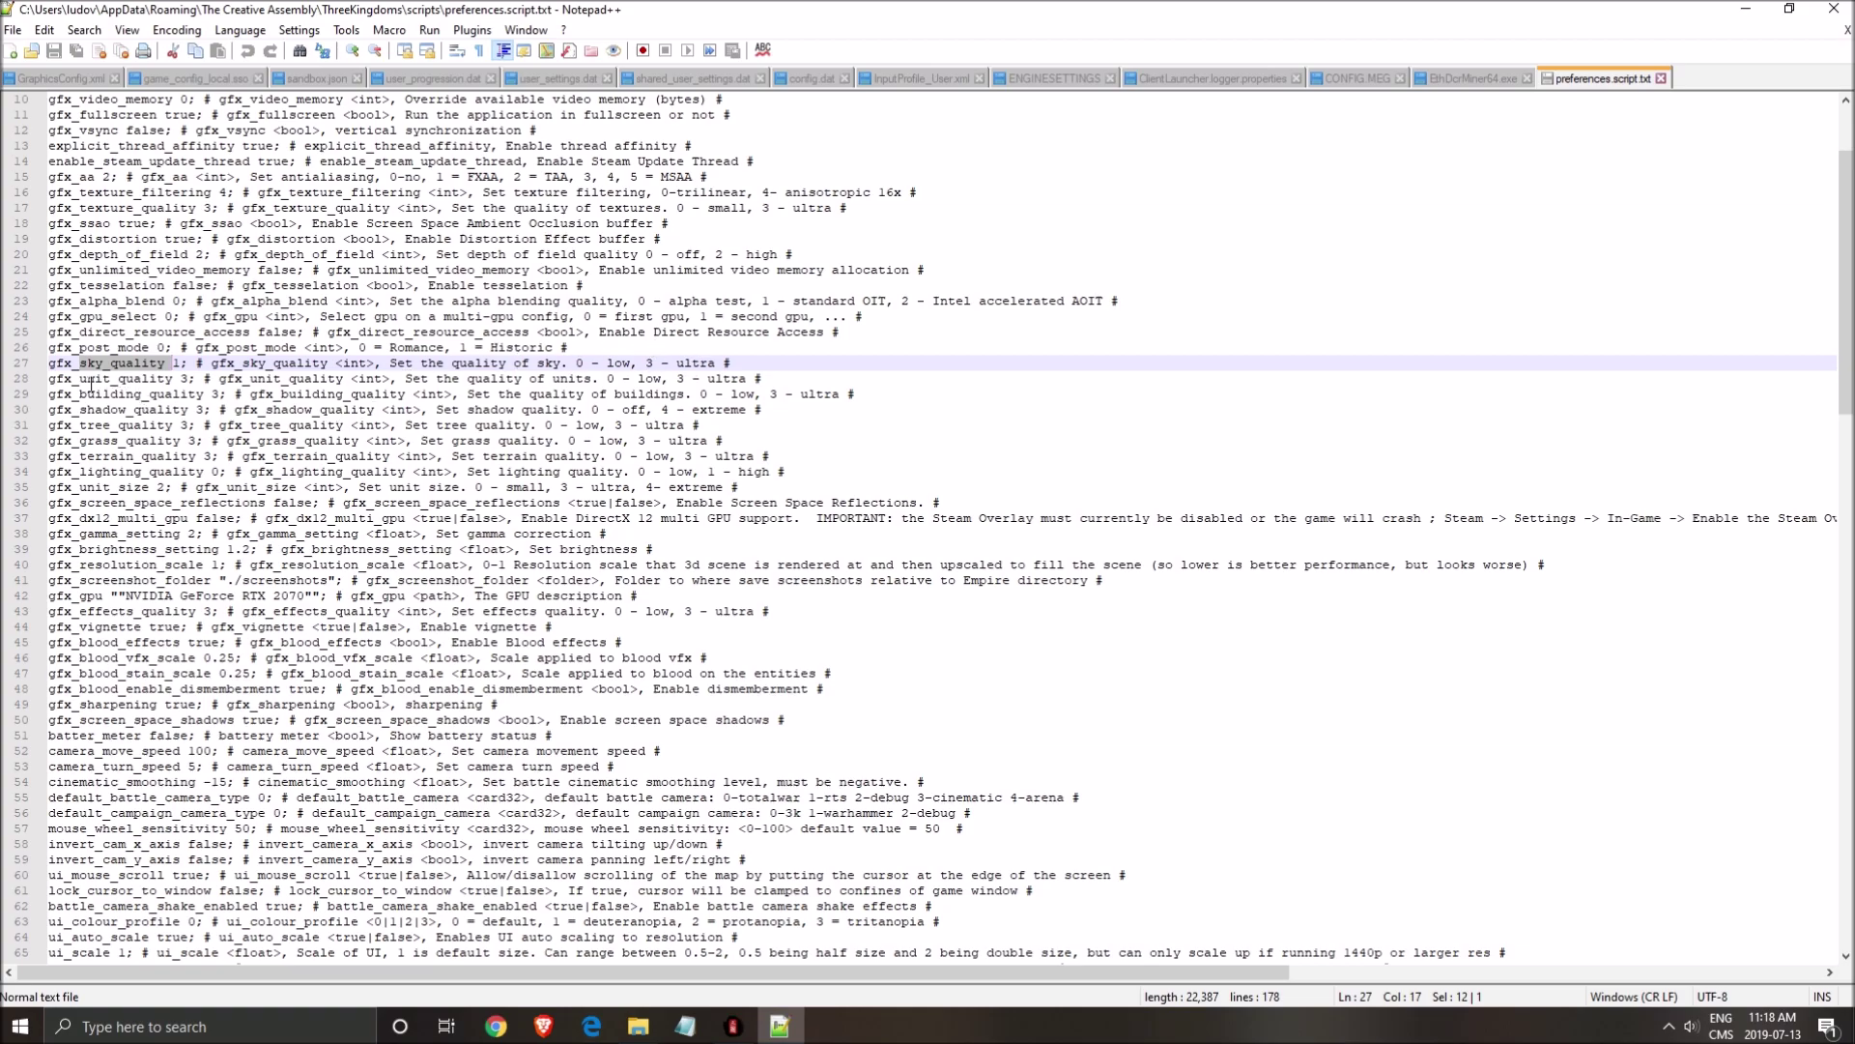
click(127, 409)
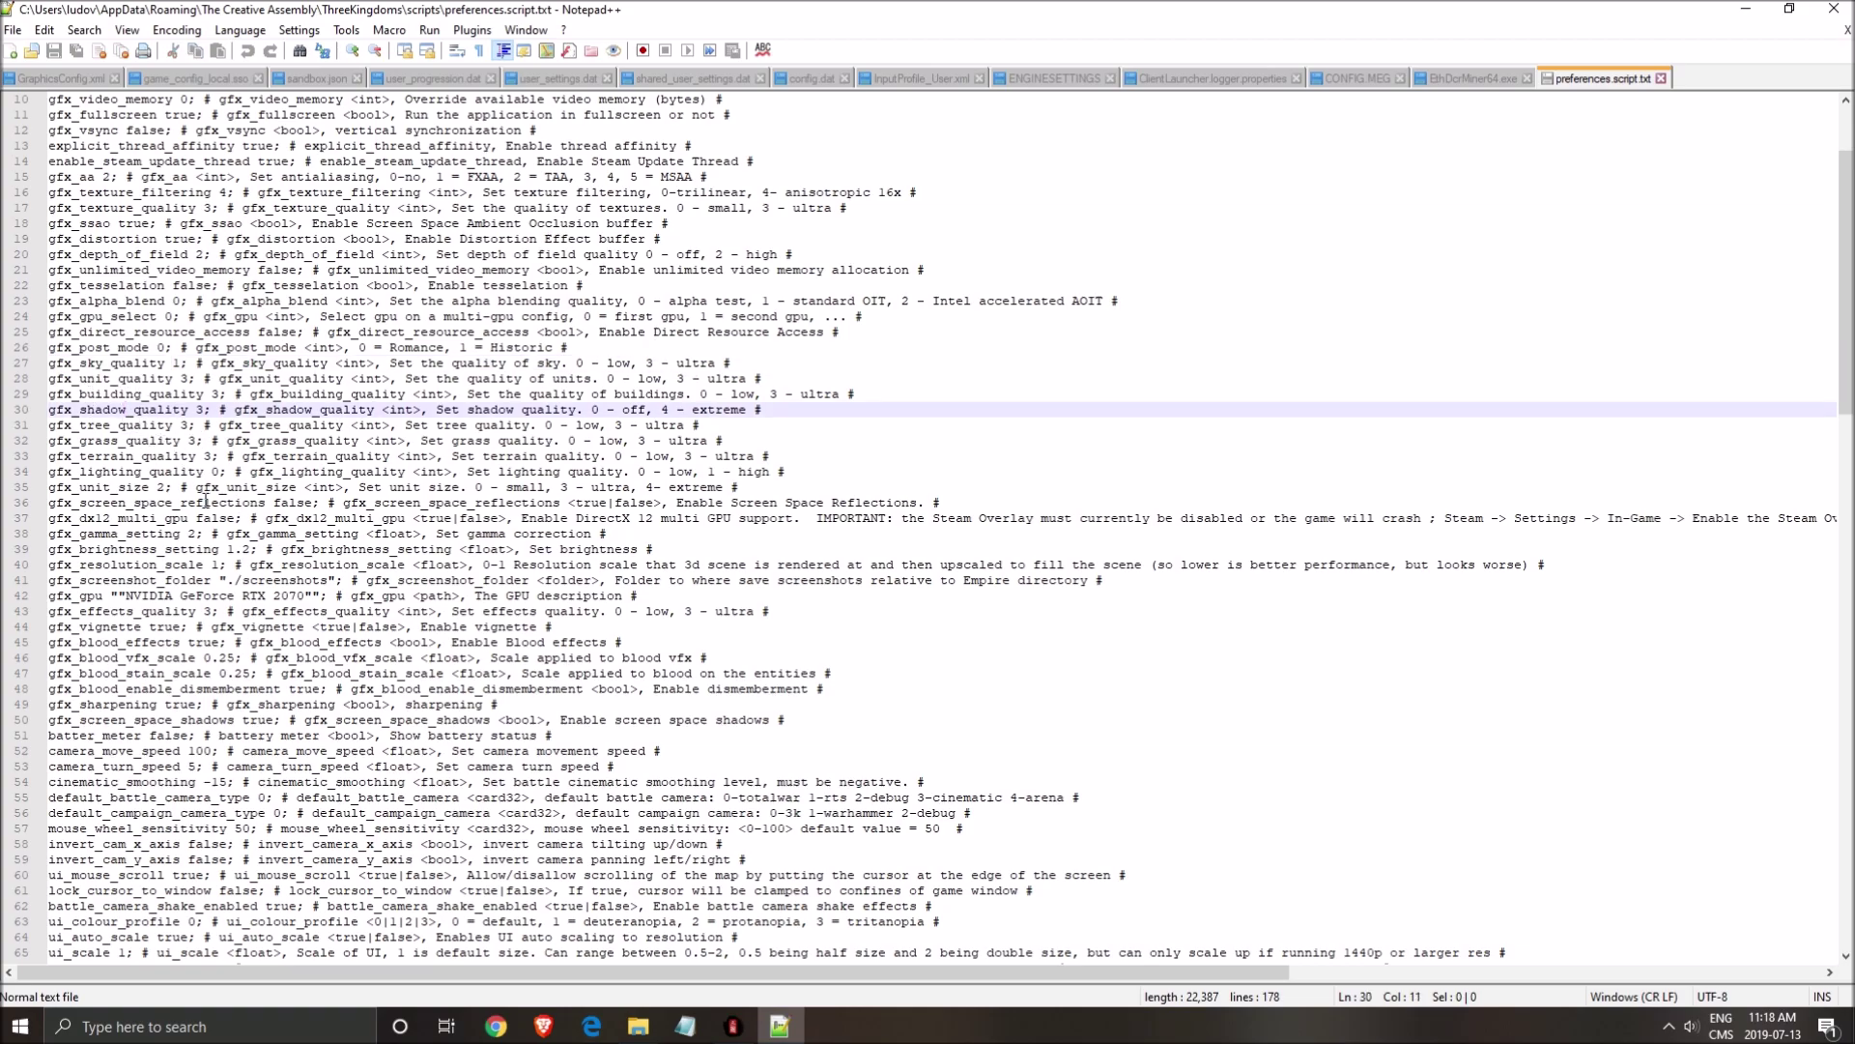
scroll(198, 502, down, 1)
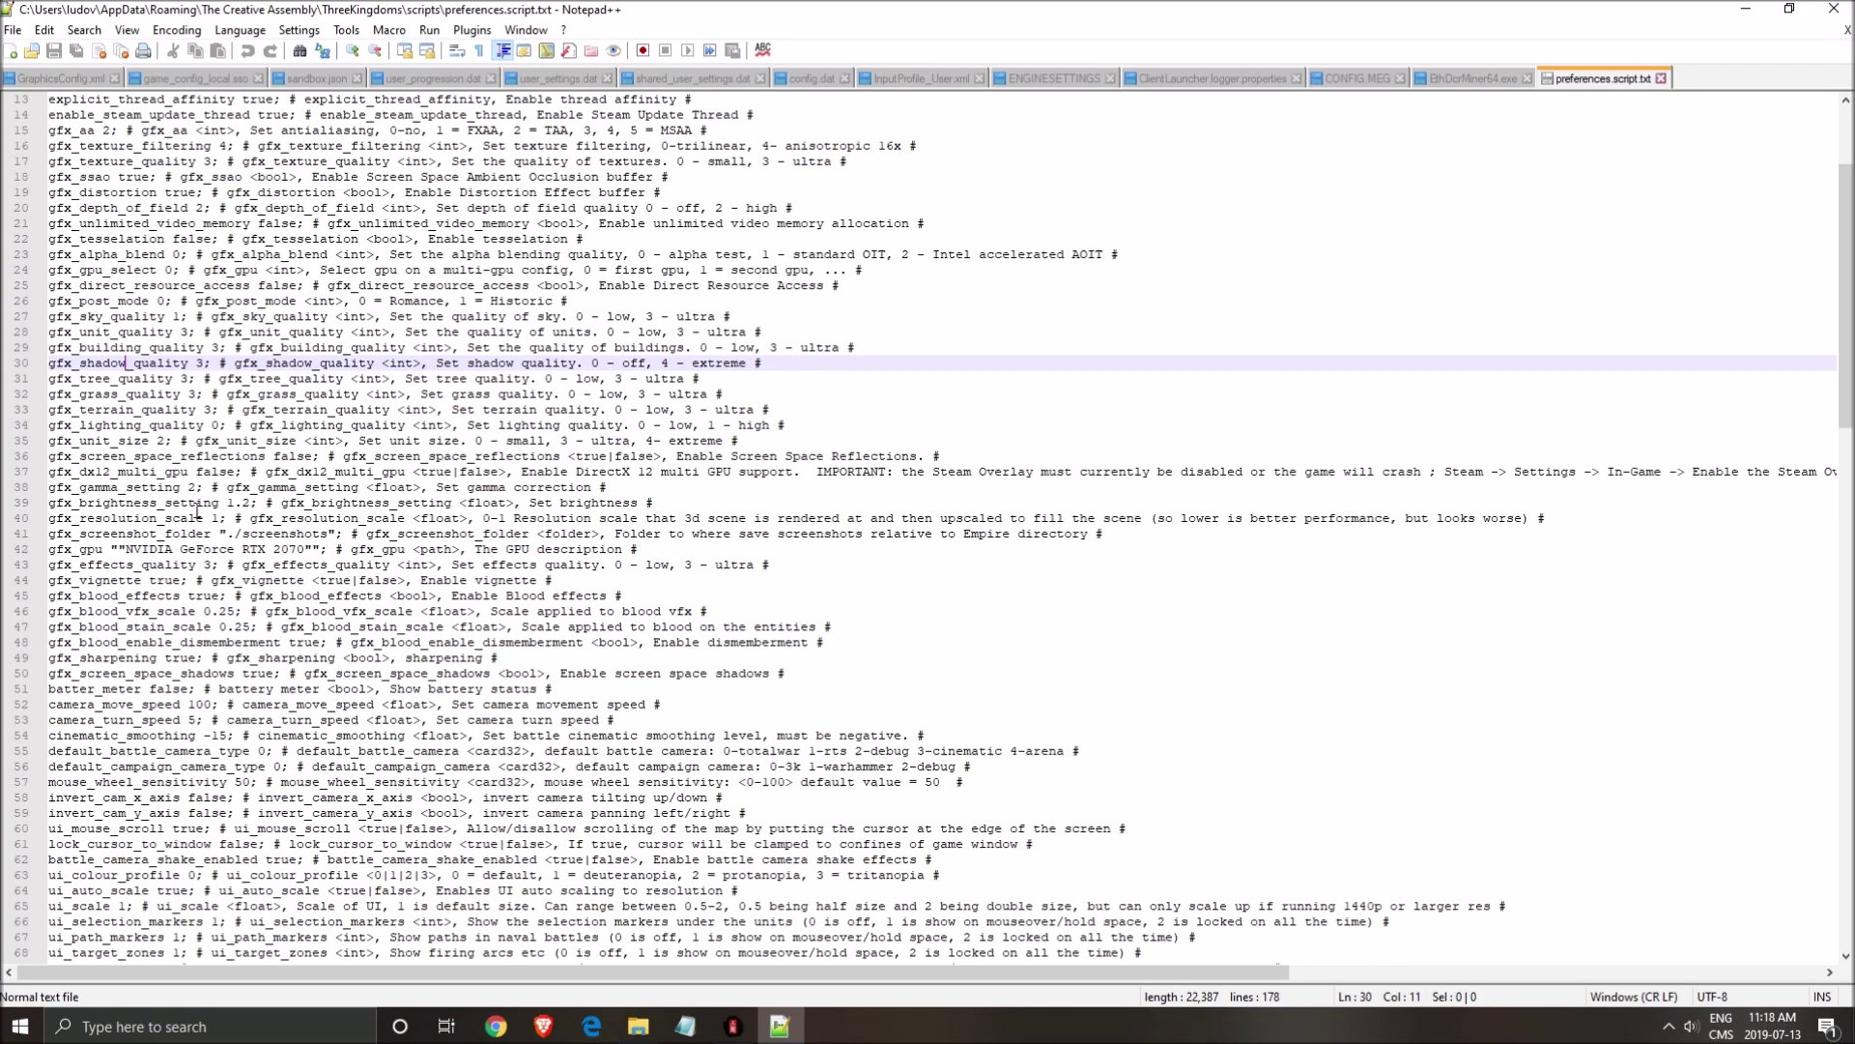
scroll(116, 476, down, 1)
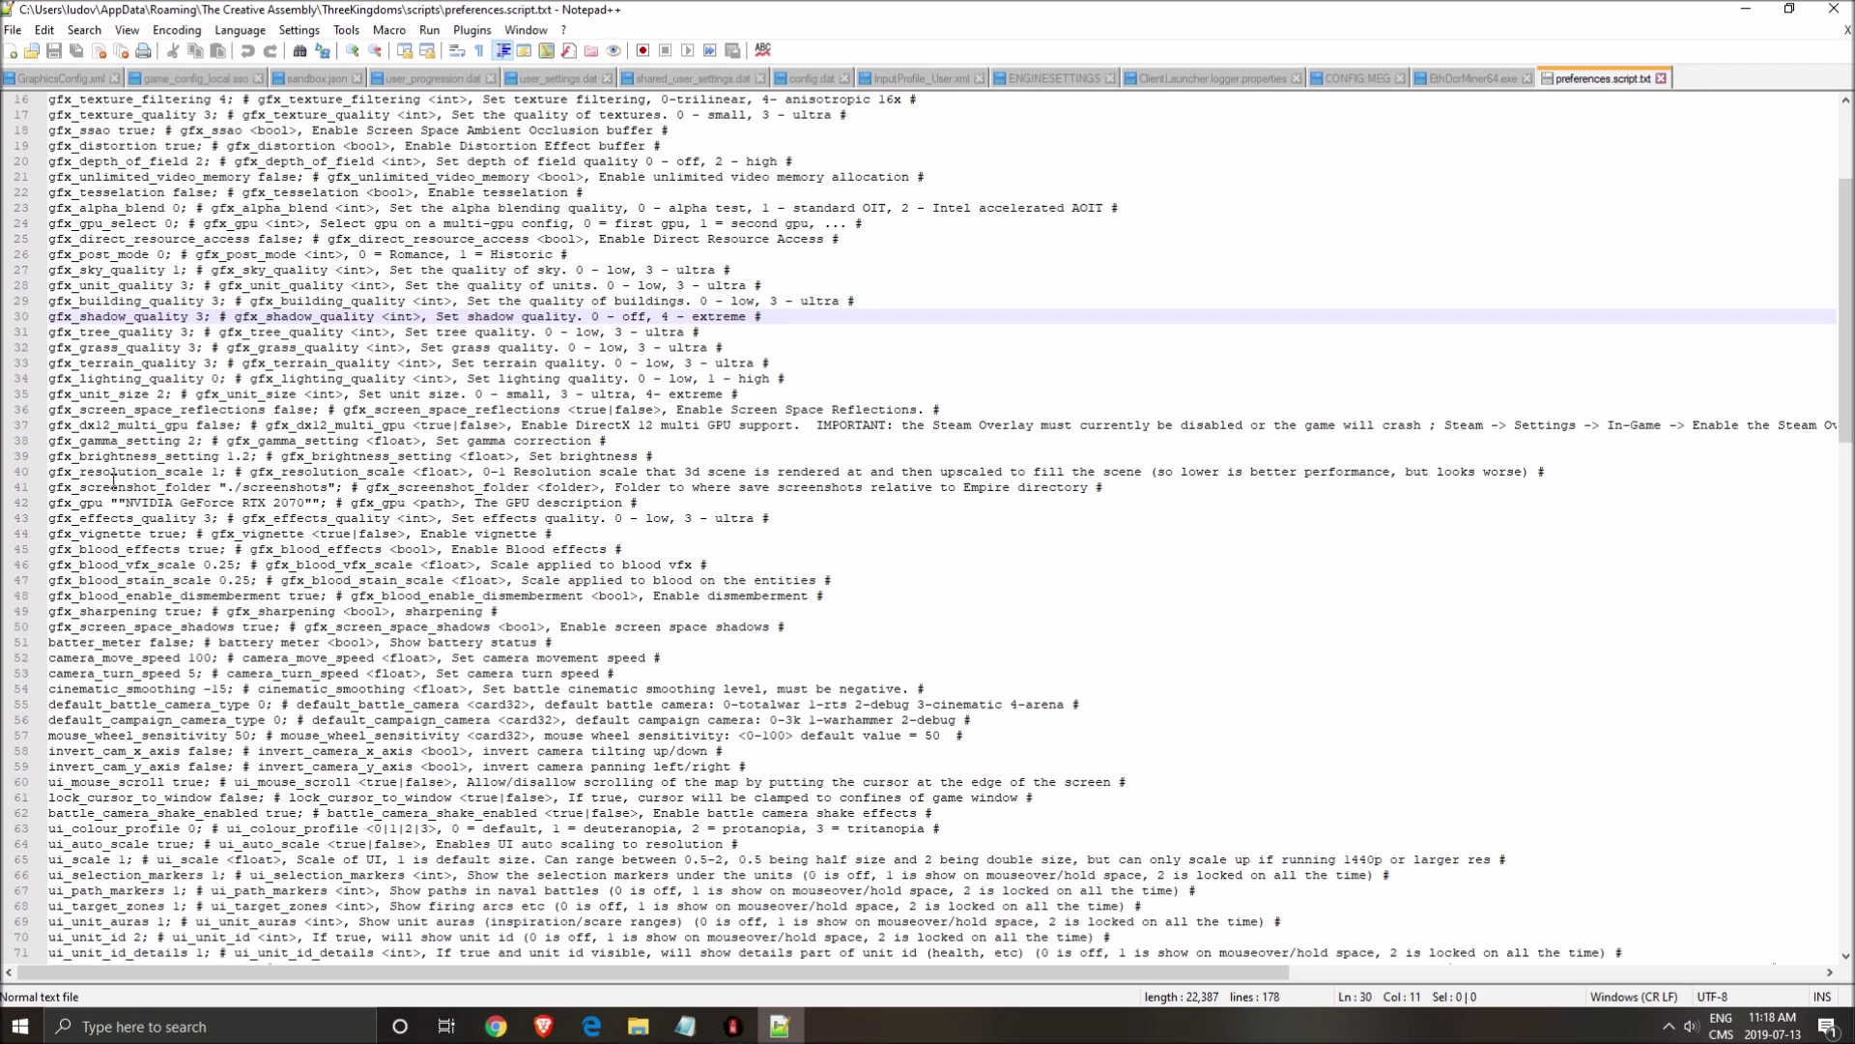
scroll(137, 527, down, 1)
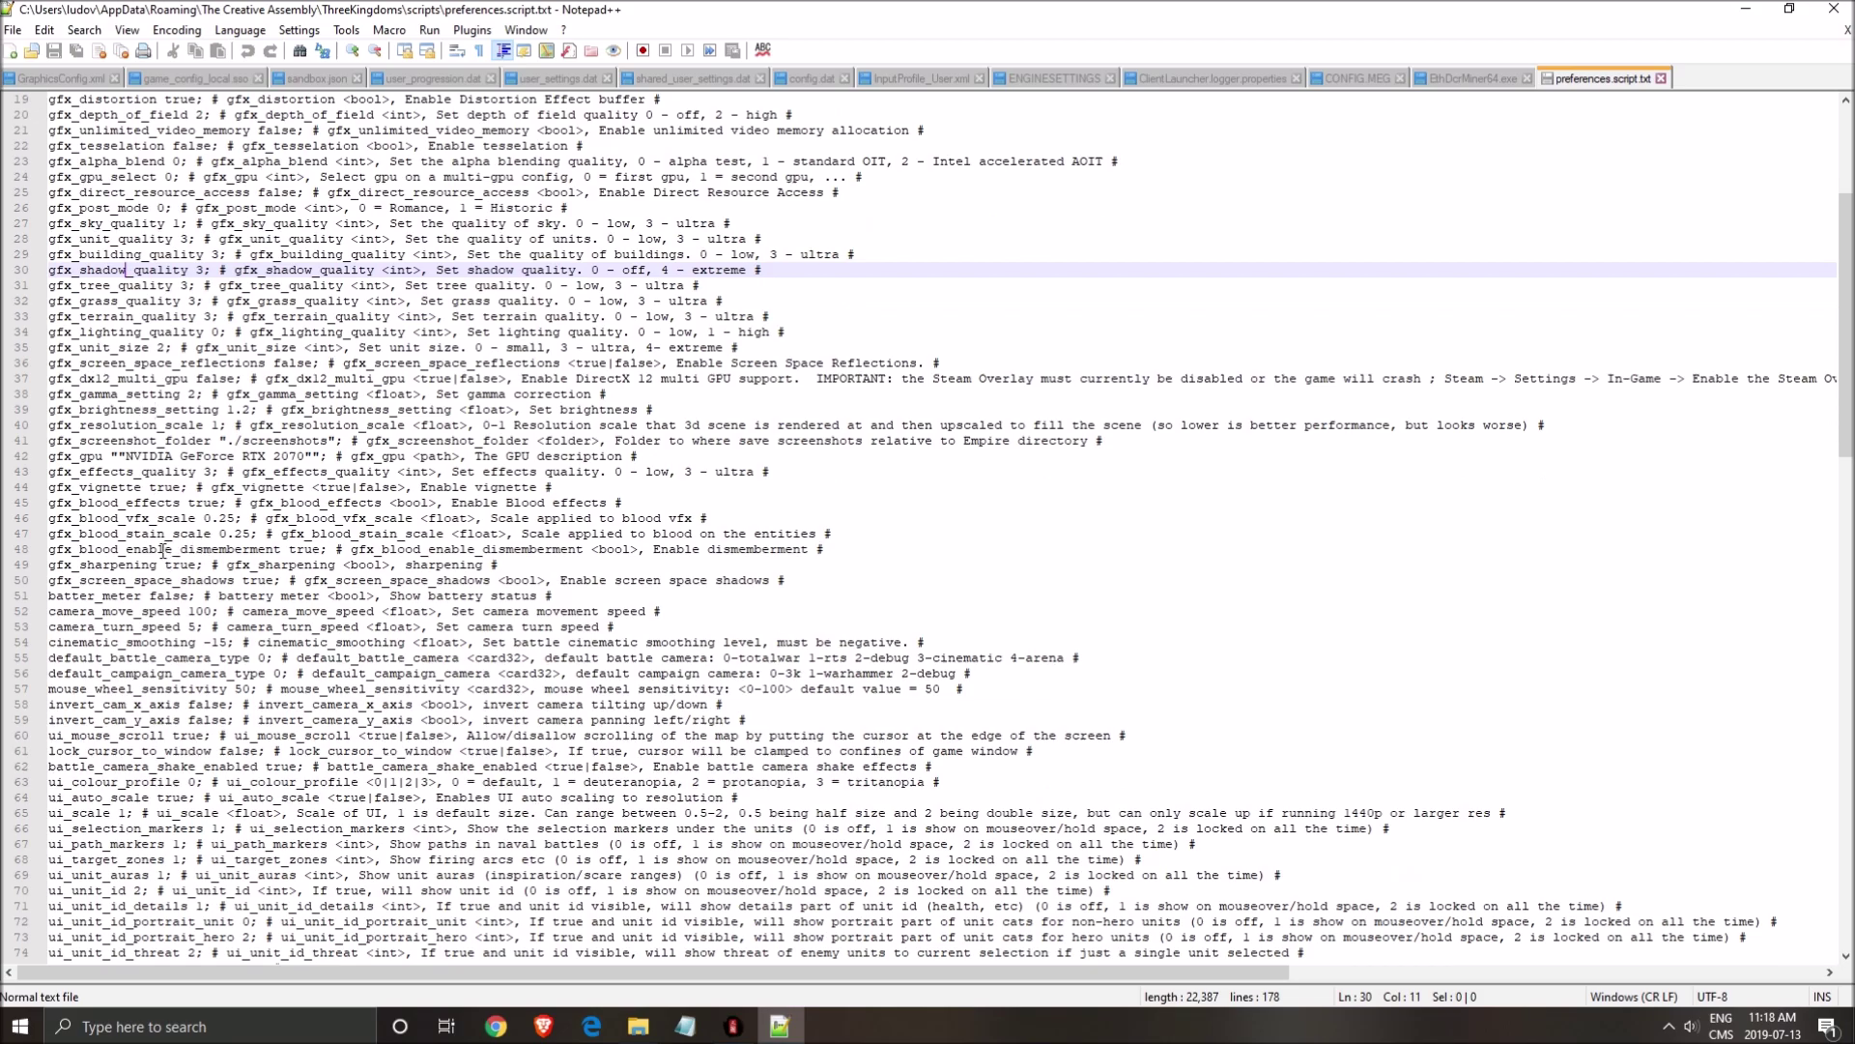
scroll(162, 549, up, 4)
Examine the gfx_tesselation line and highlight its value in the preferences file
click(166, 333)
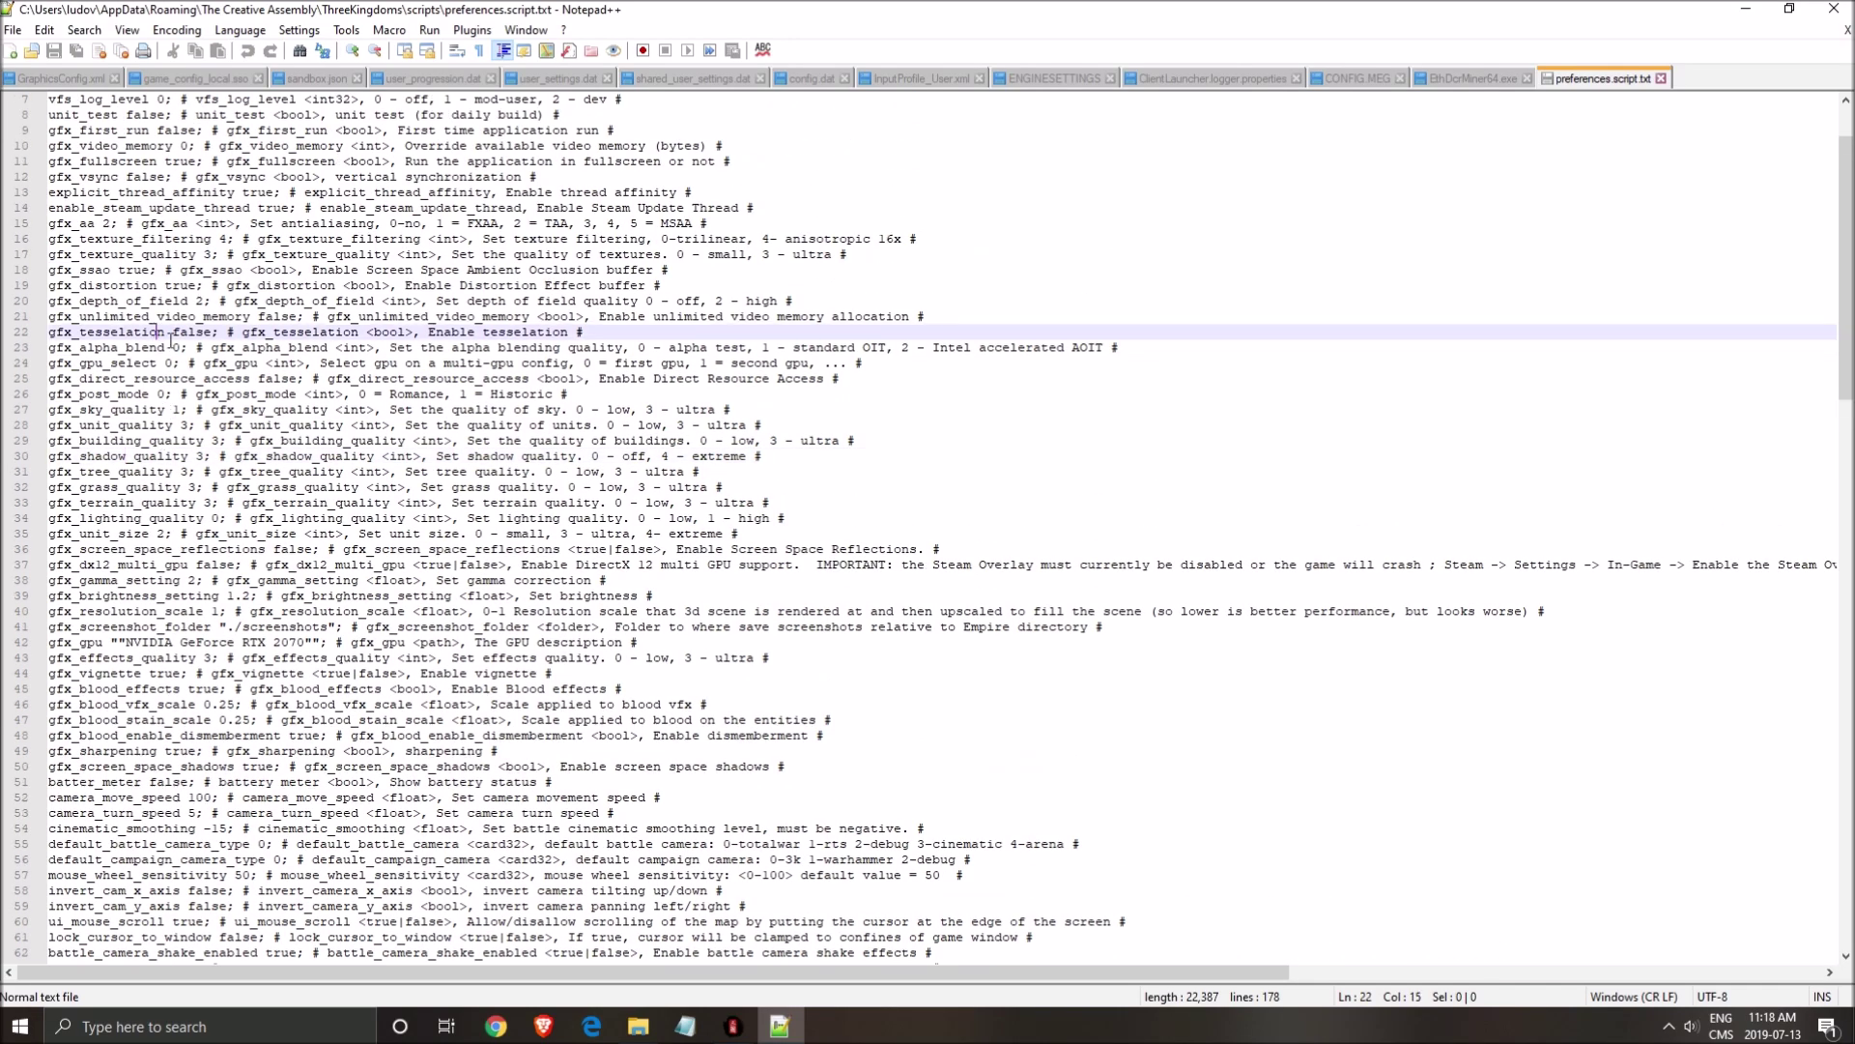
key(ctrl+f)
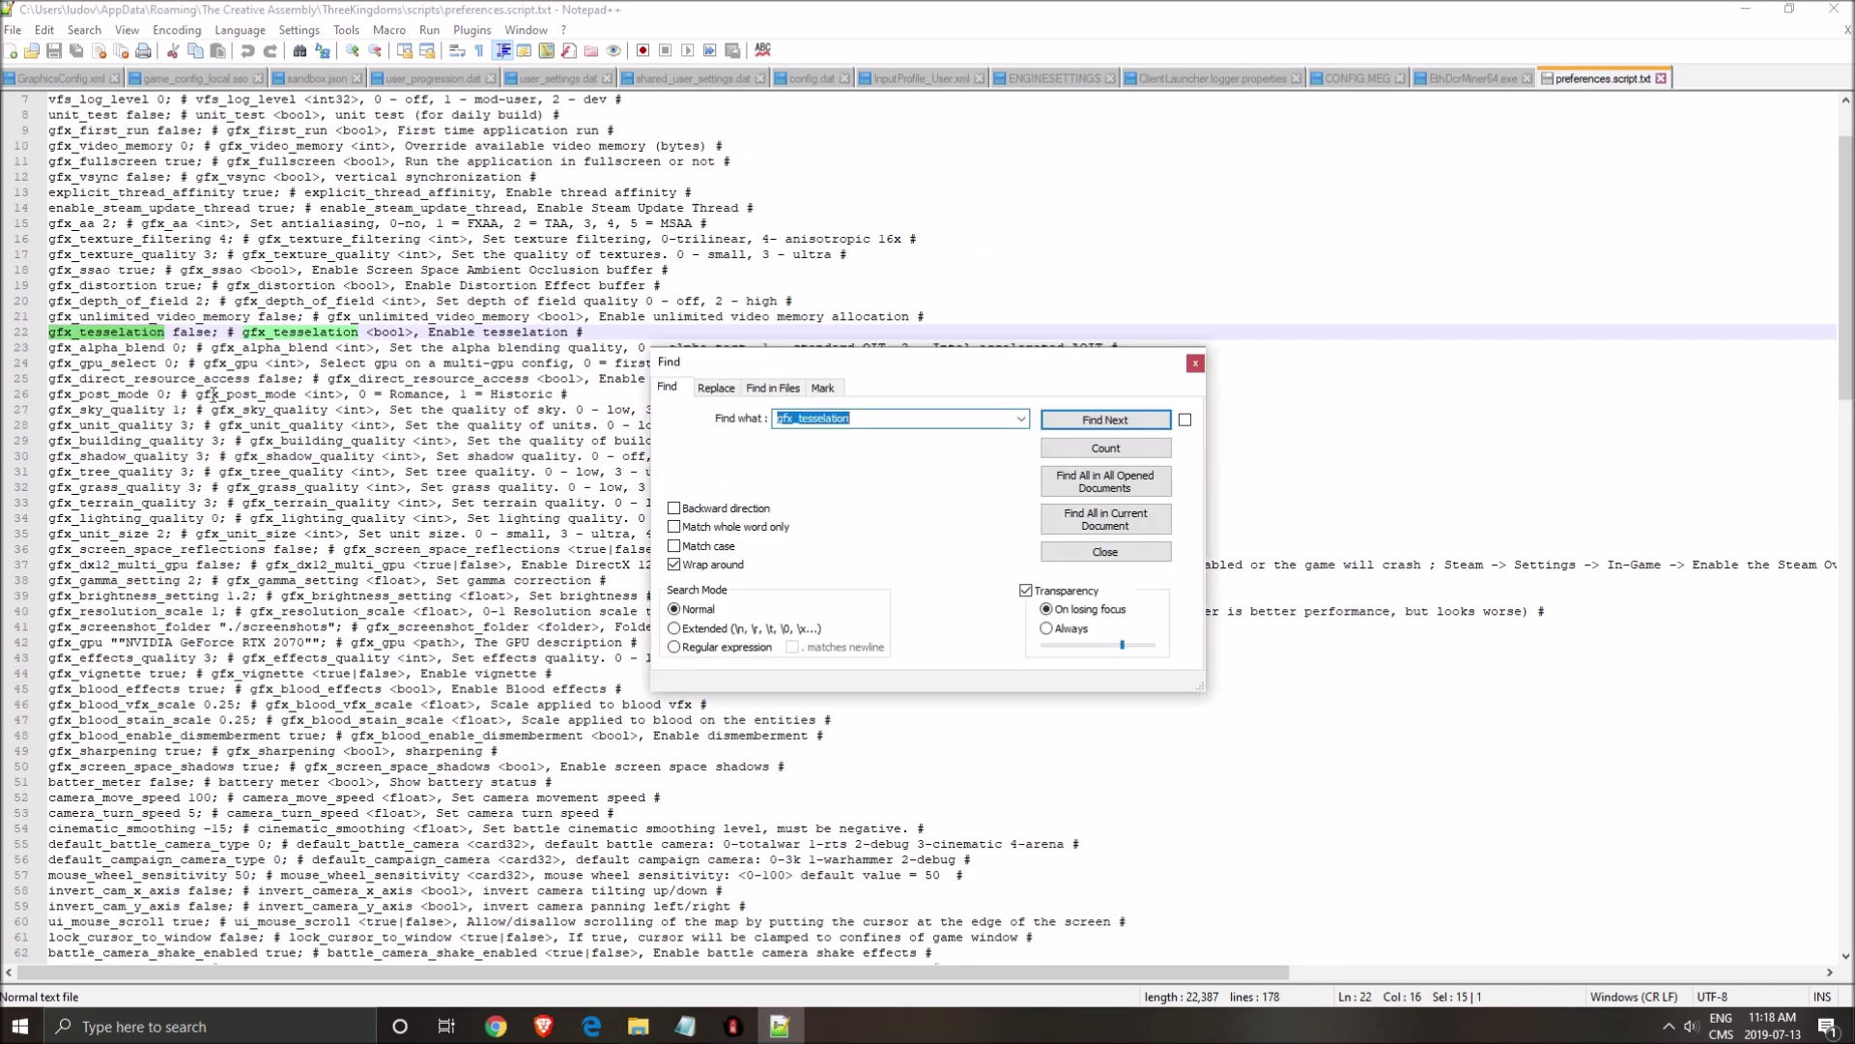
click(1198, 364)
double_click(191, 332)
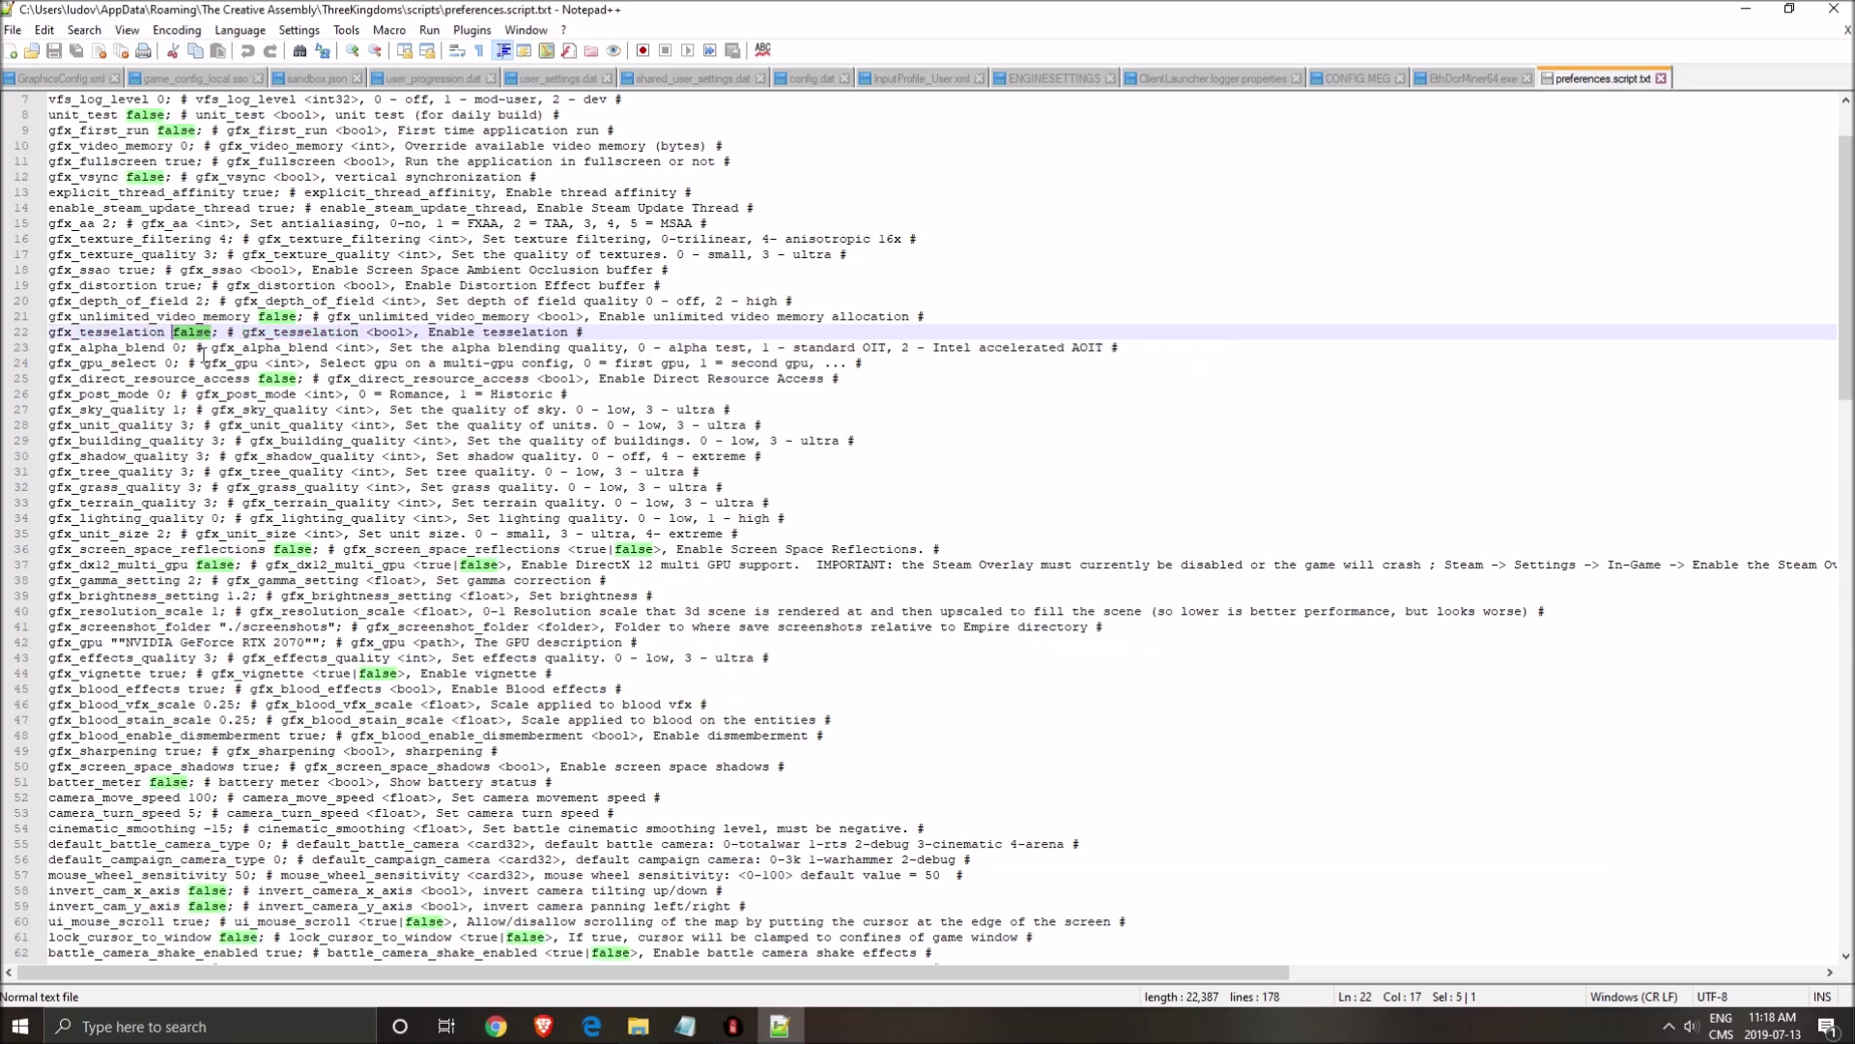
scroll(205, 445, up, 1)
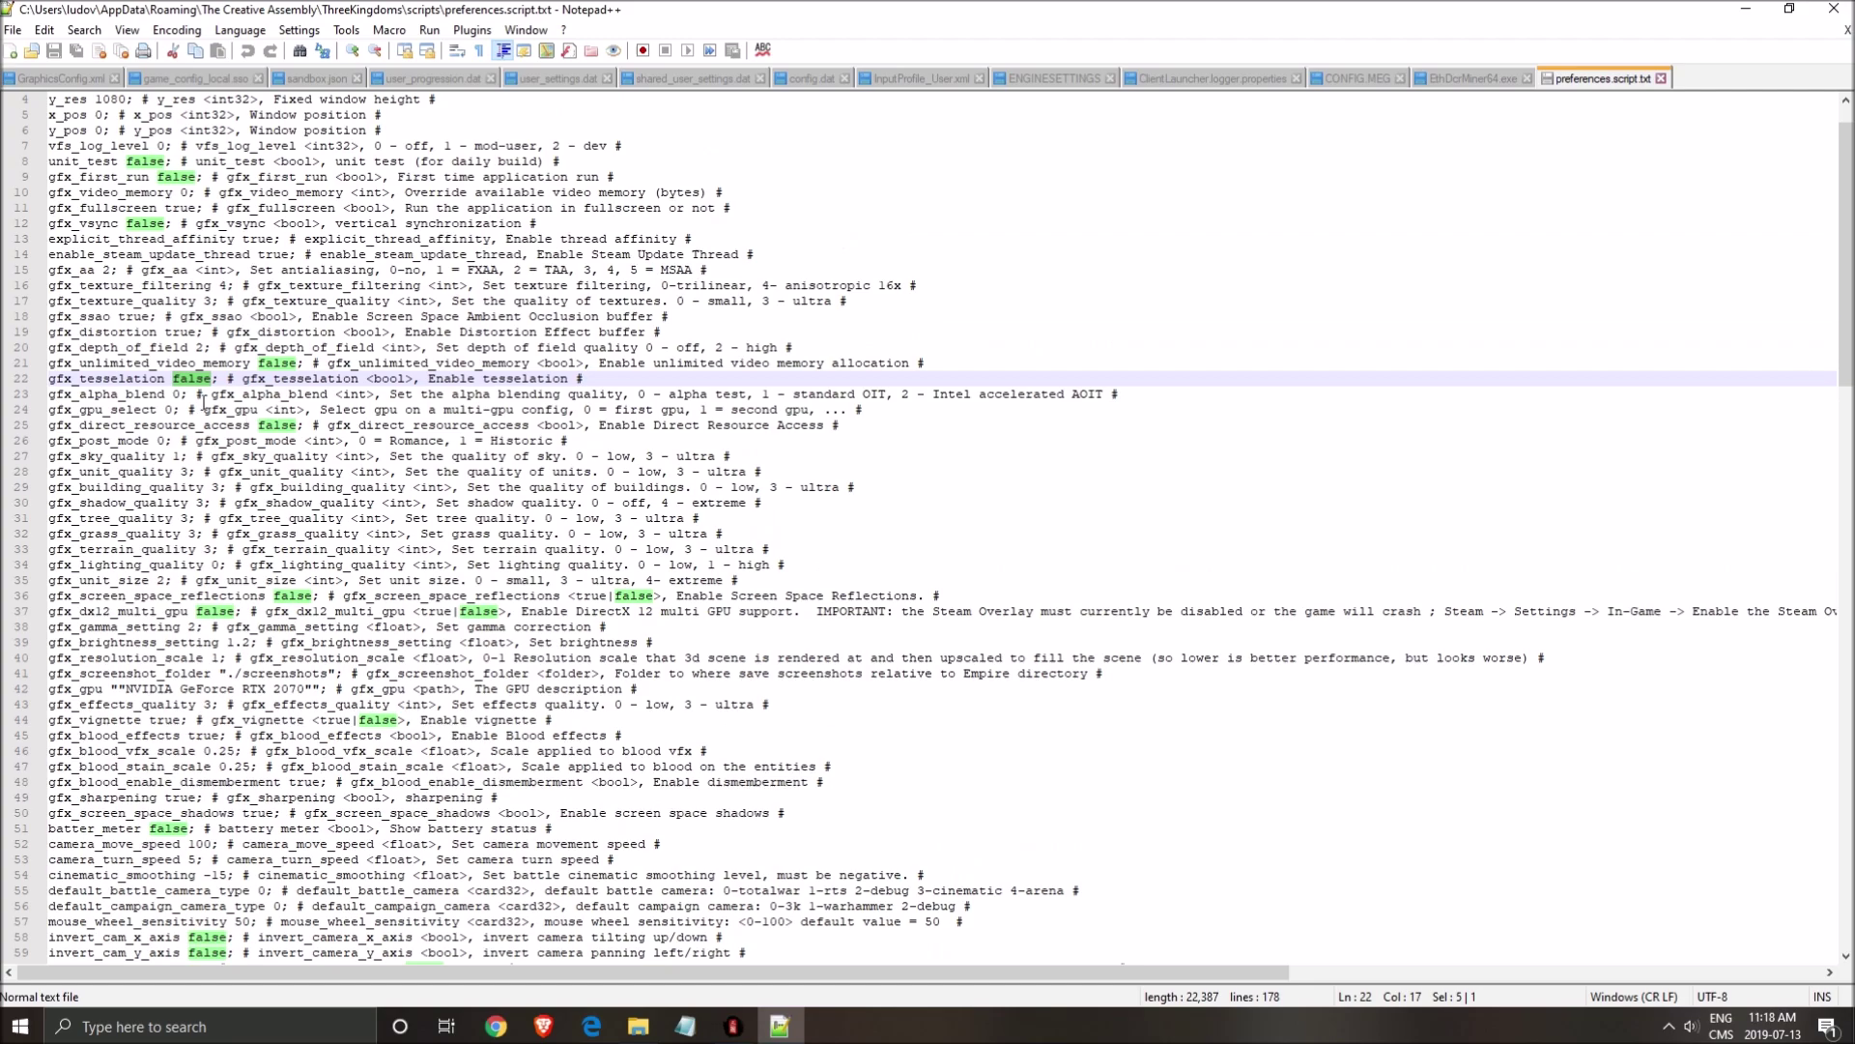
scroll(165, 464, up, 1)
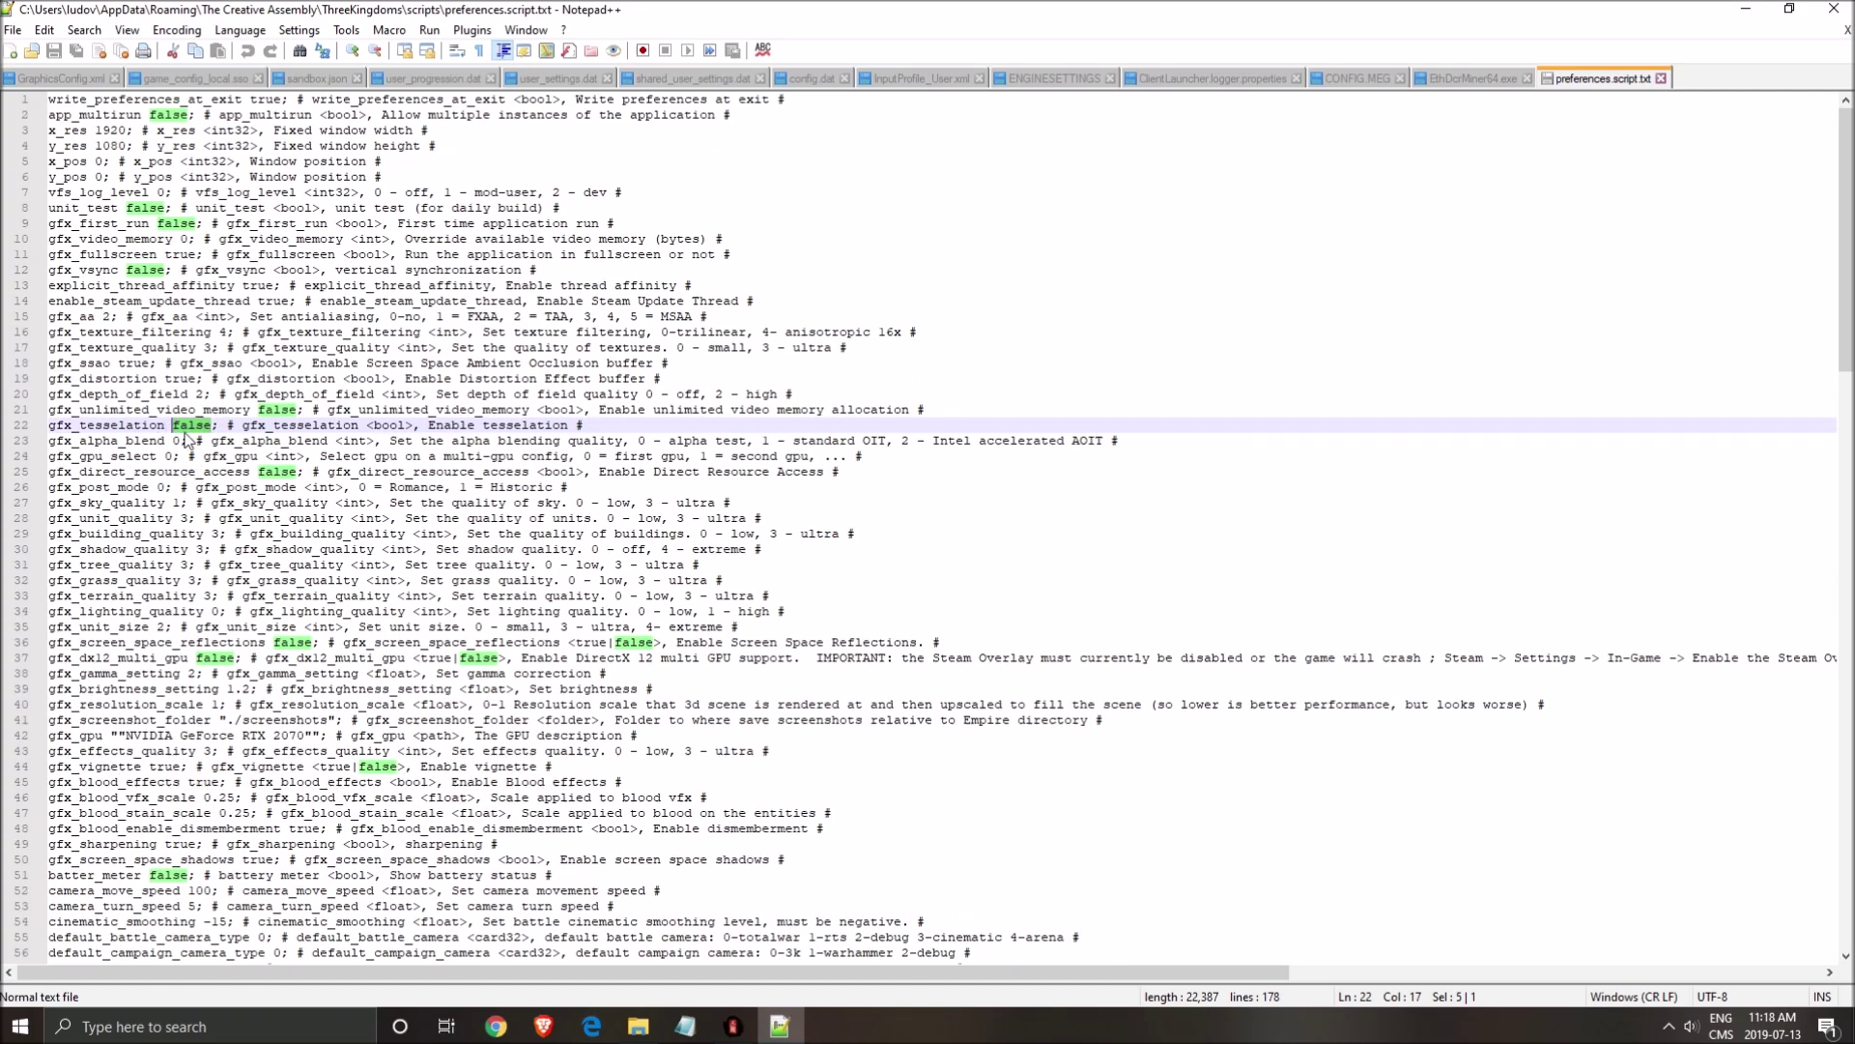
Examine the depth of field, lighting quality, screen space reflections and brightness lines in the preferences file
click(120, 393)
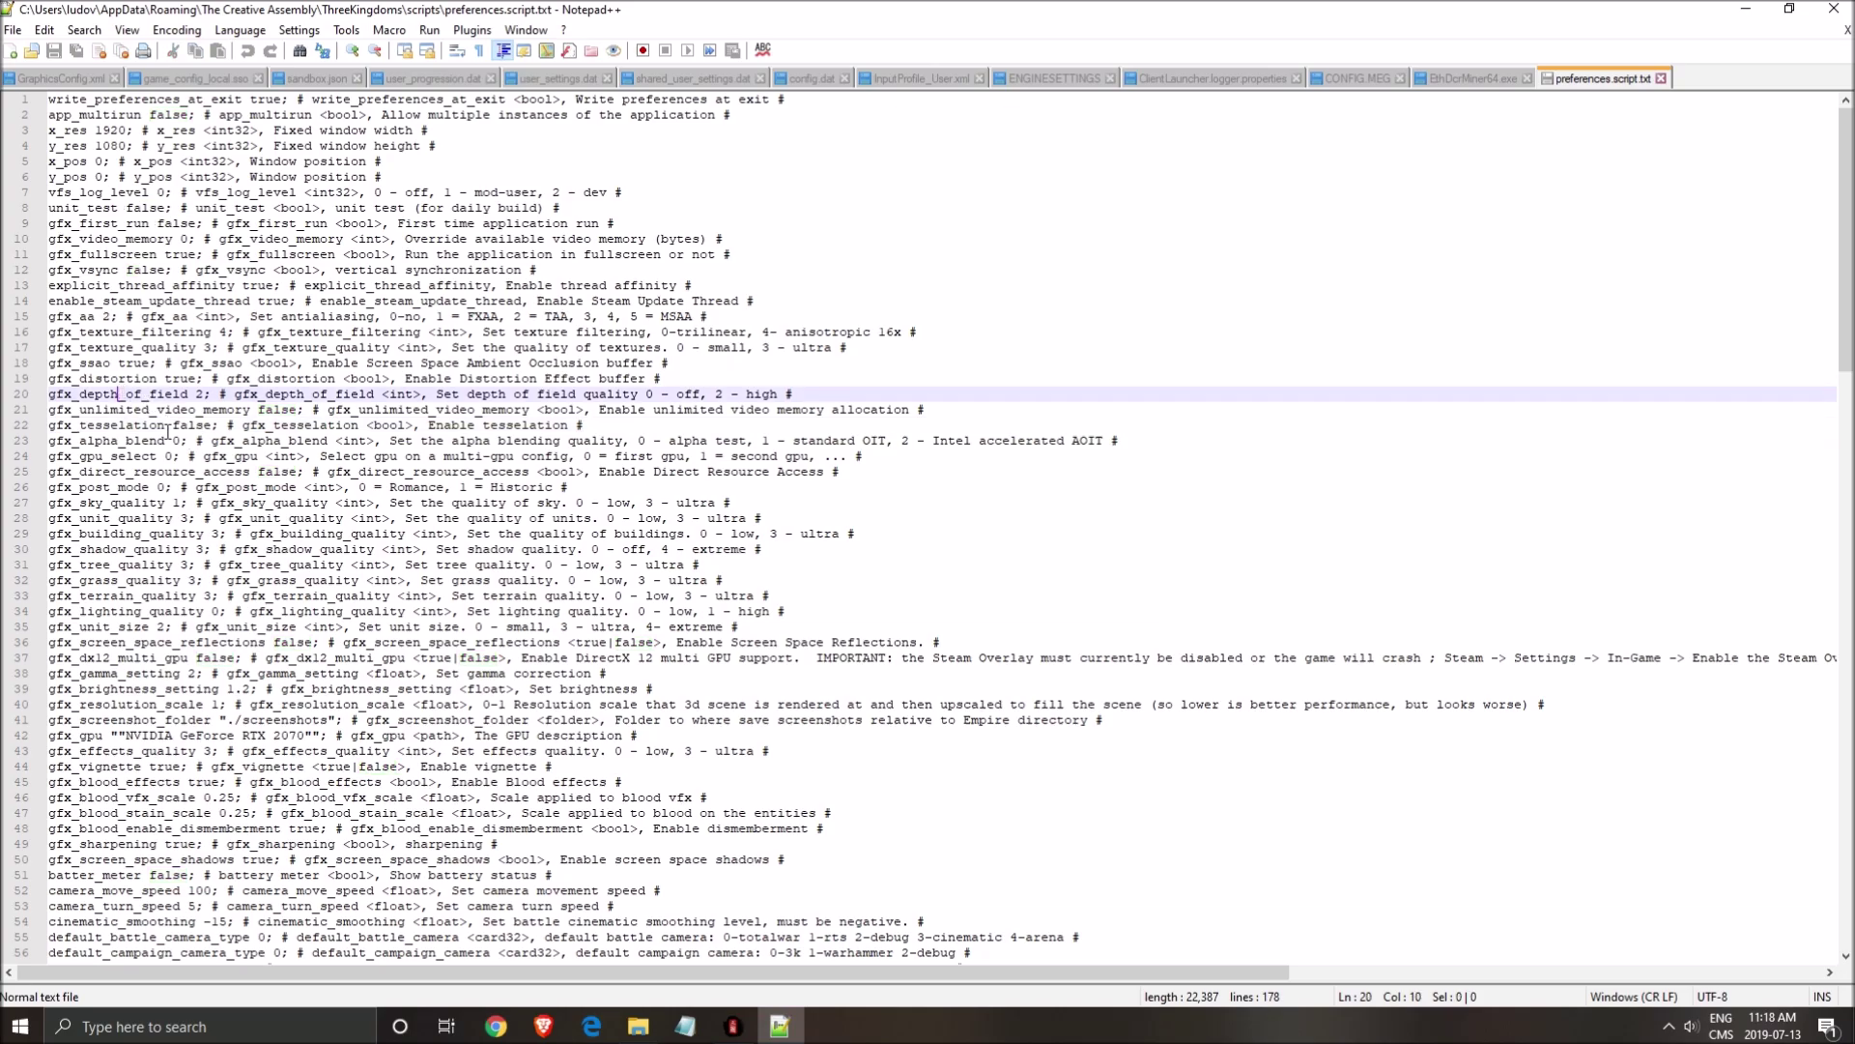
scroll(168, 432, down, 4)
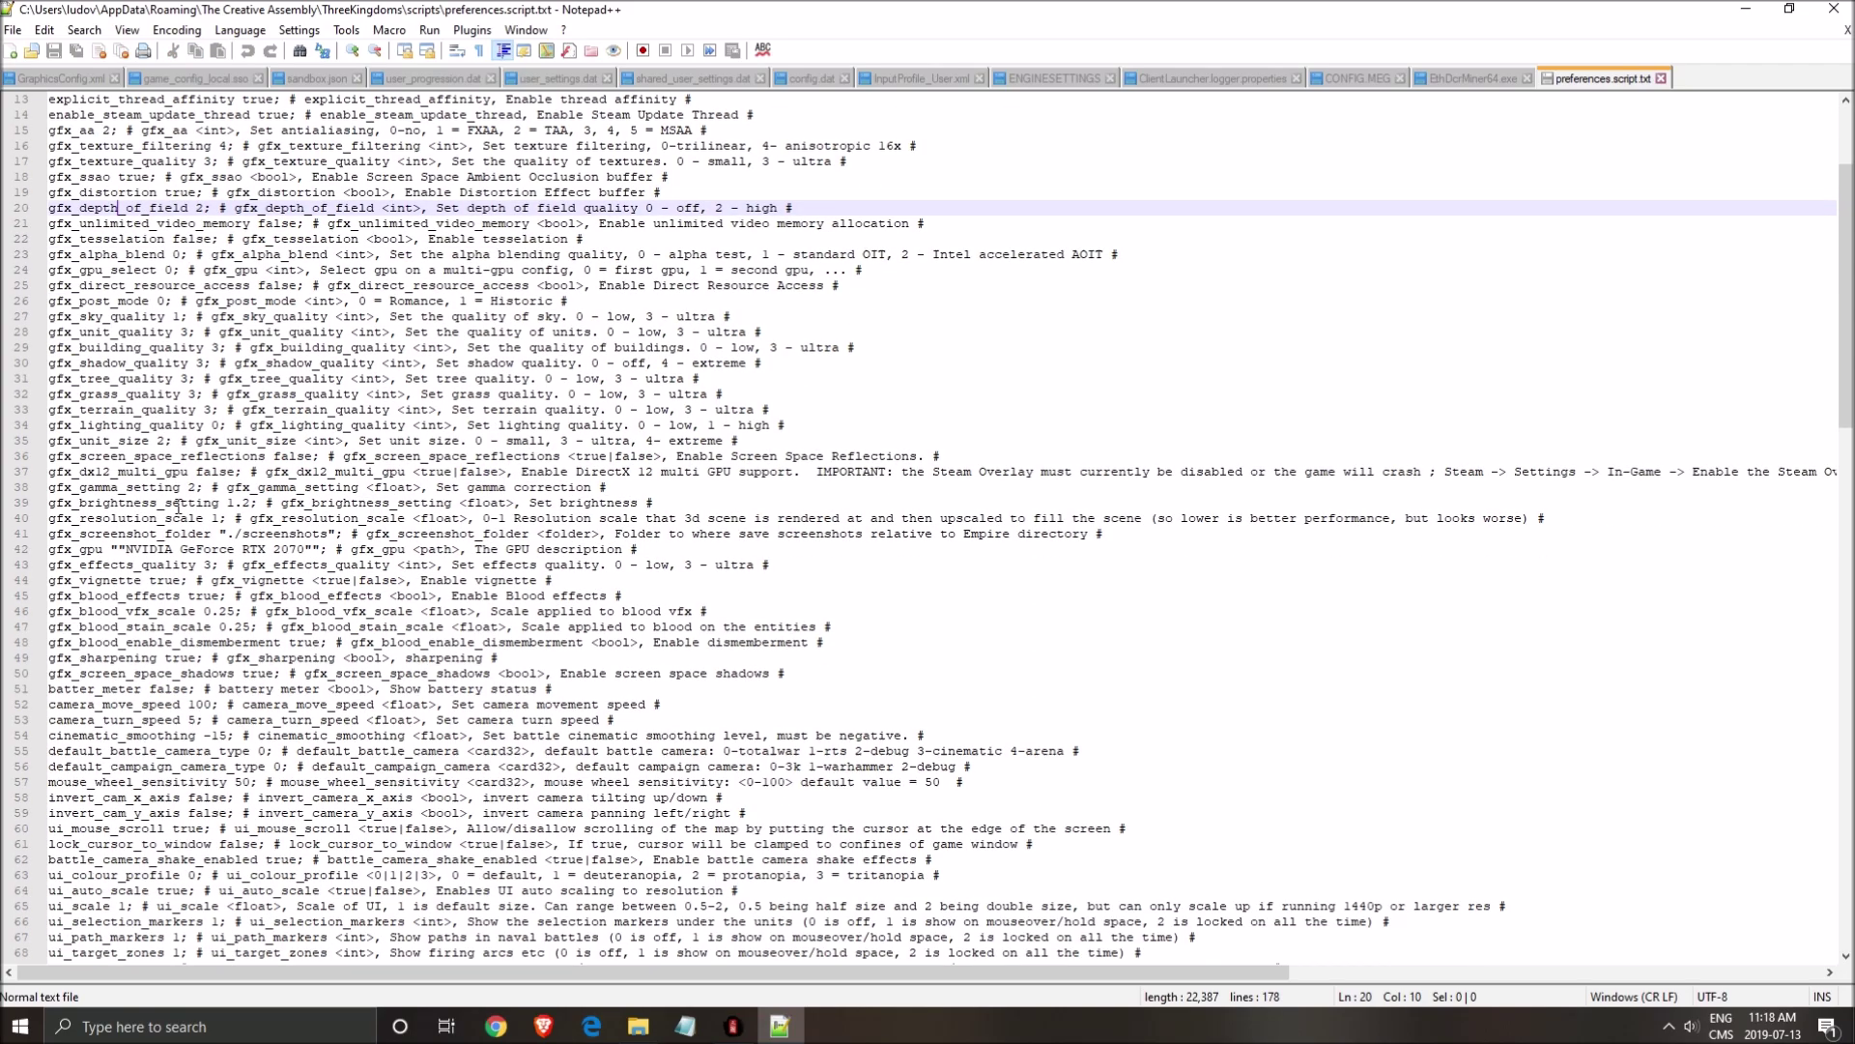
drag(79, 425, 198, 425)
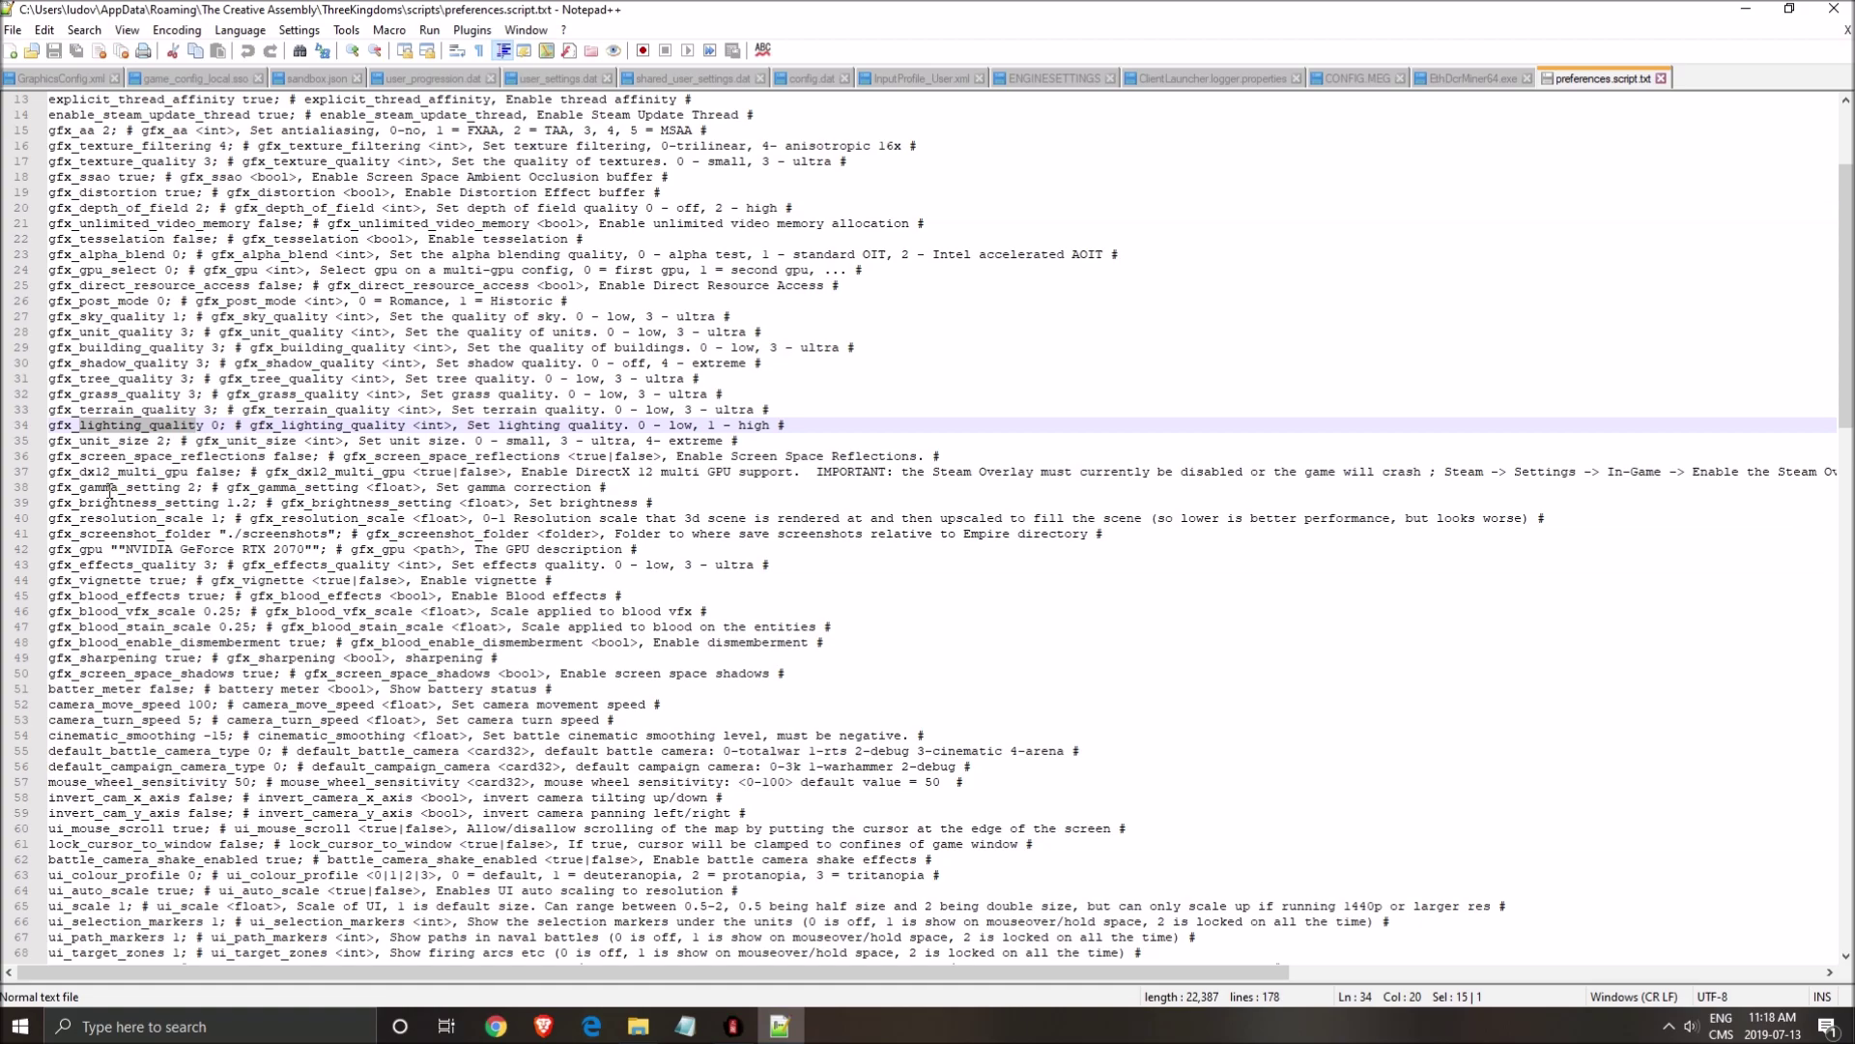
click(219, 425)
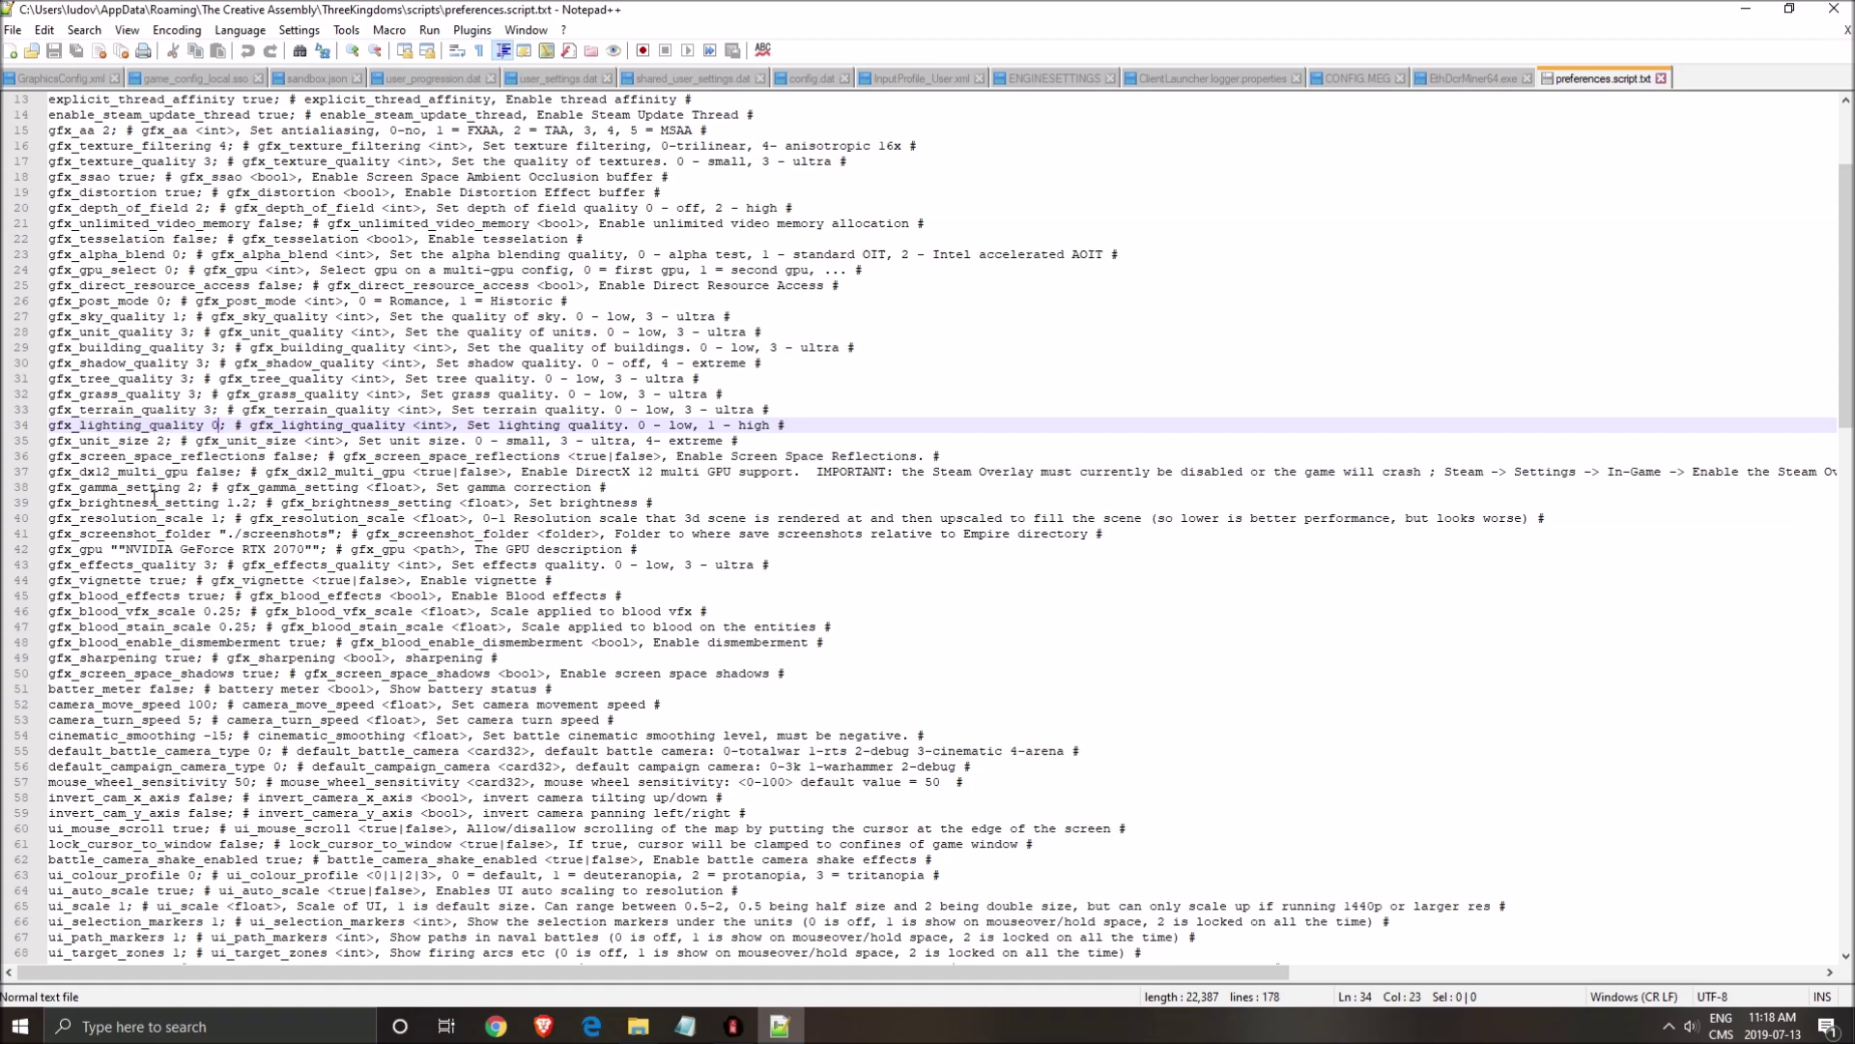
click(87, 458)
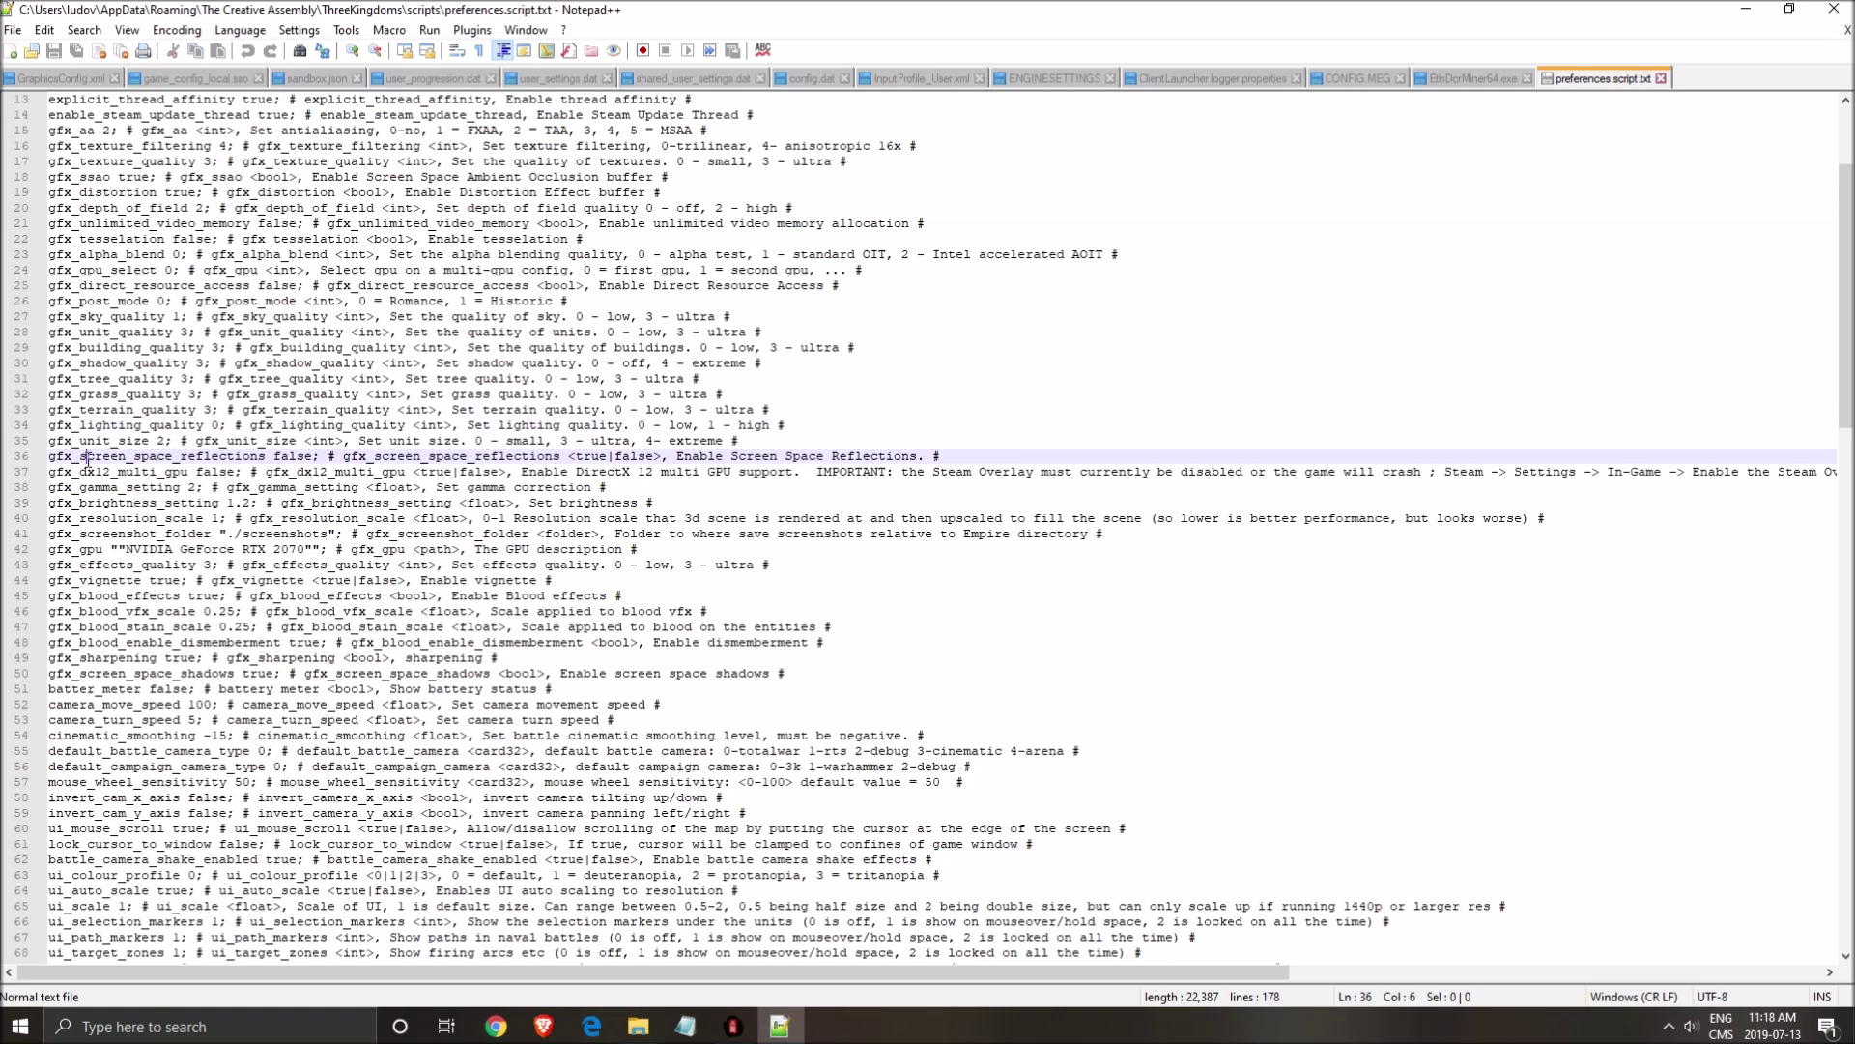
drag(89, 426, 229, 426)
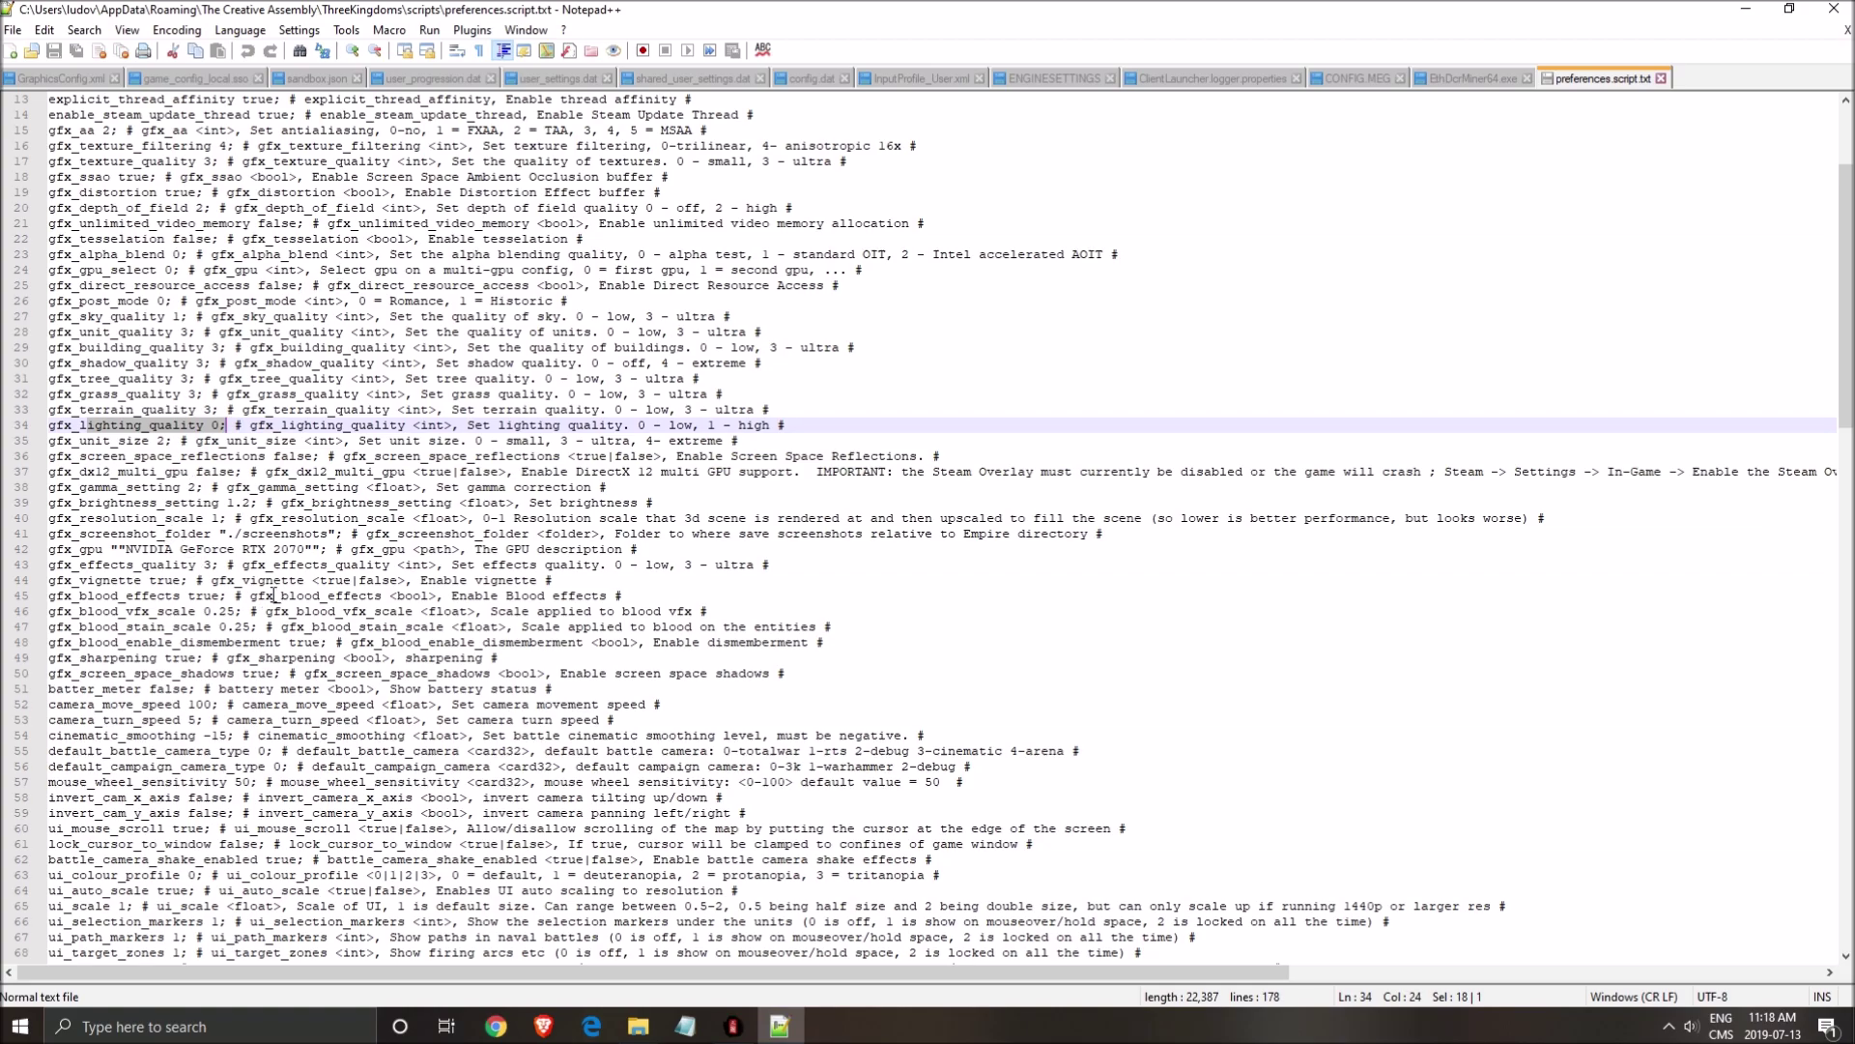
click(232, 504)
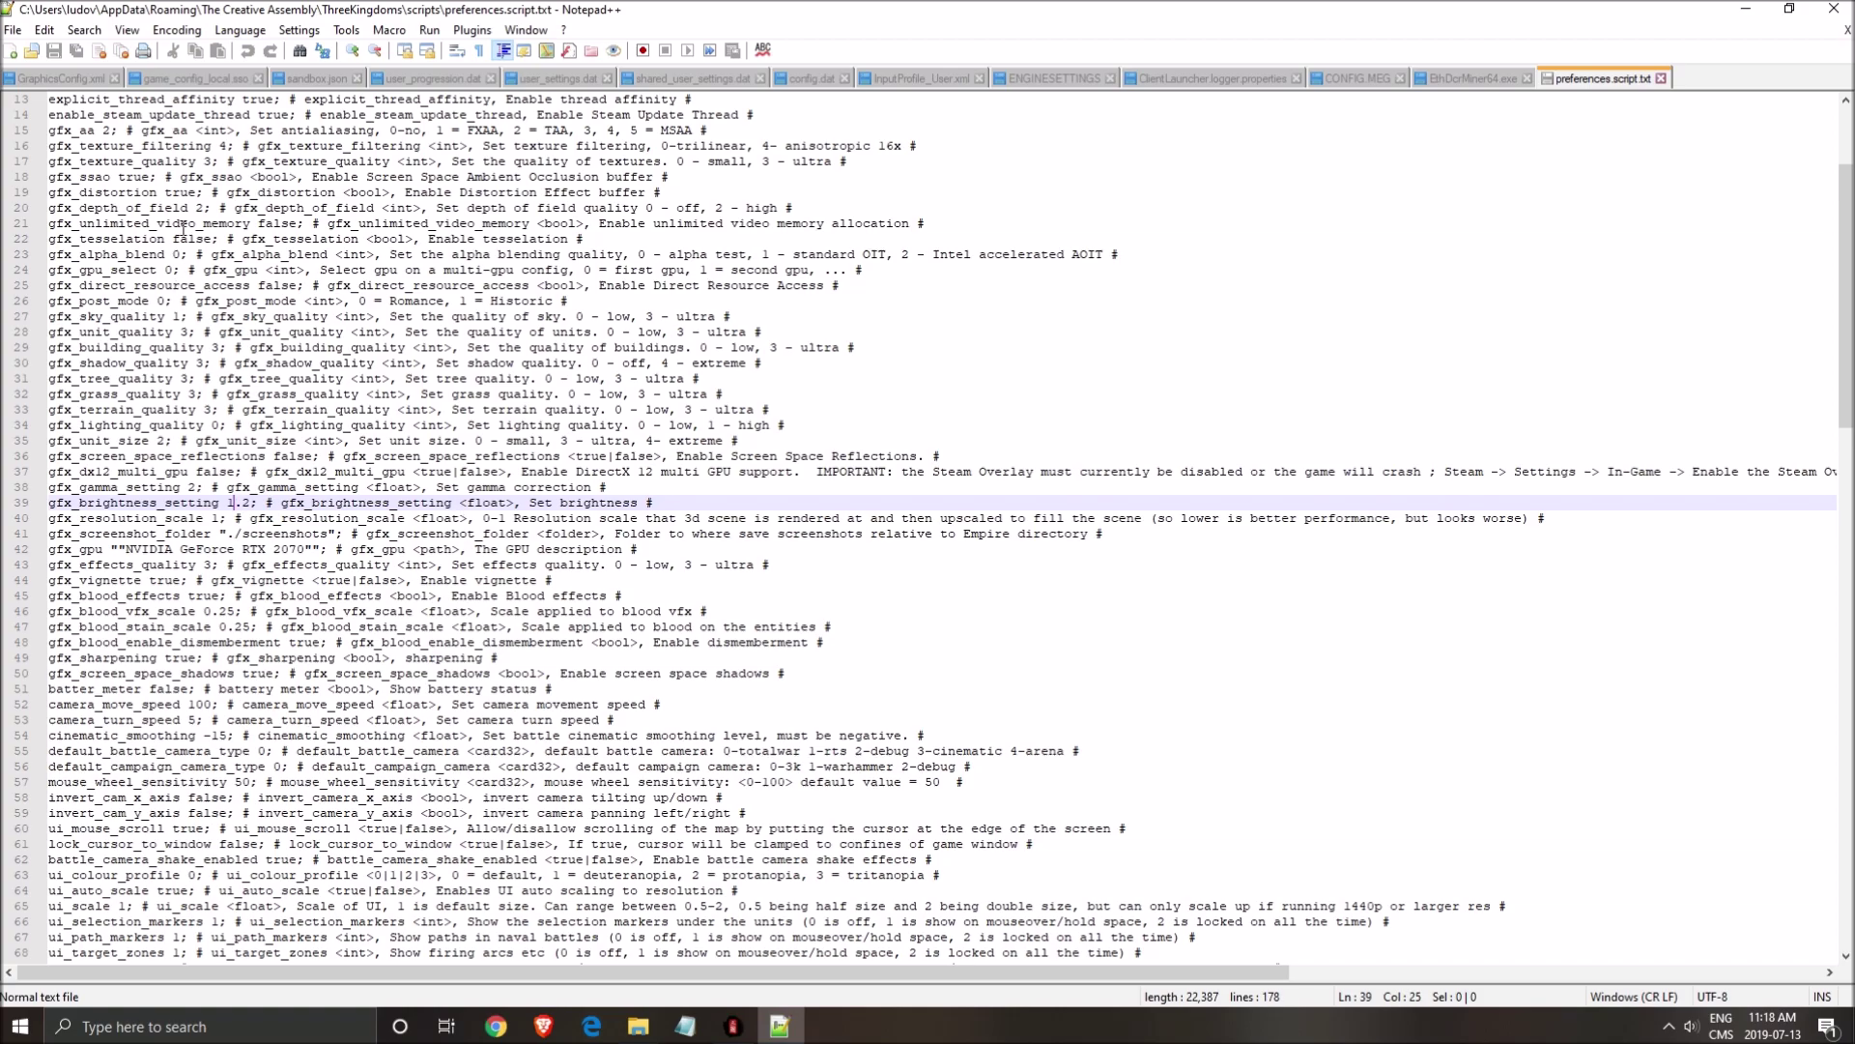
Close Notepad++ and check the read-only attribute in the properties of preferences.script without changing it
click(1833, 8)
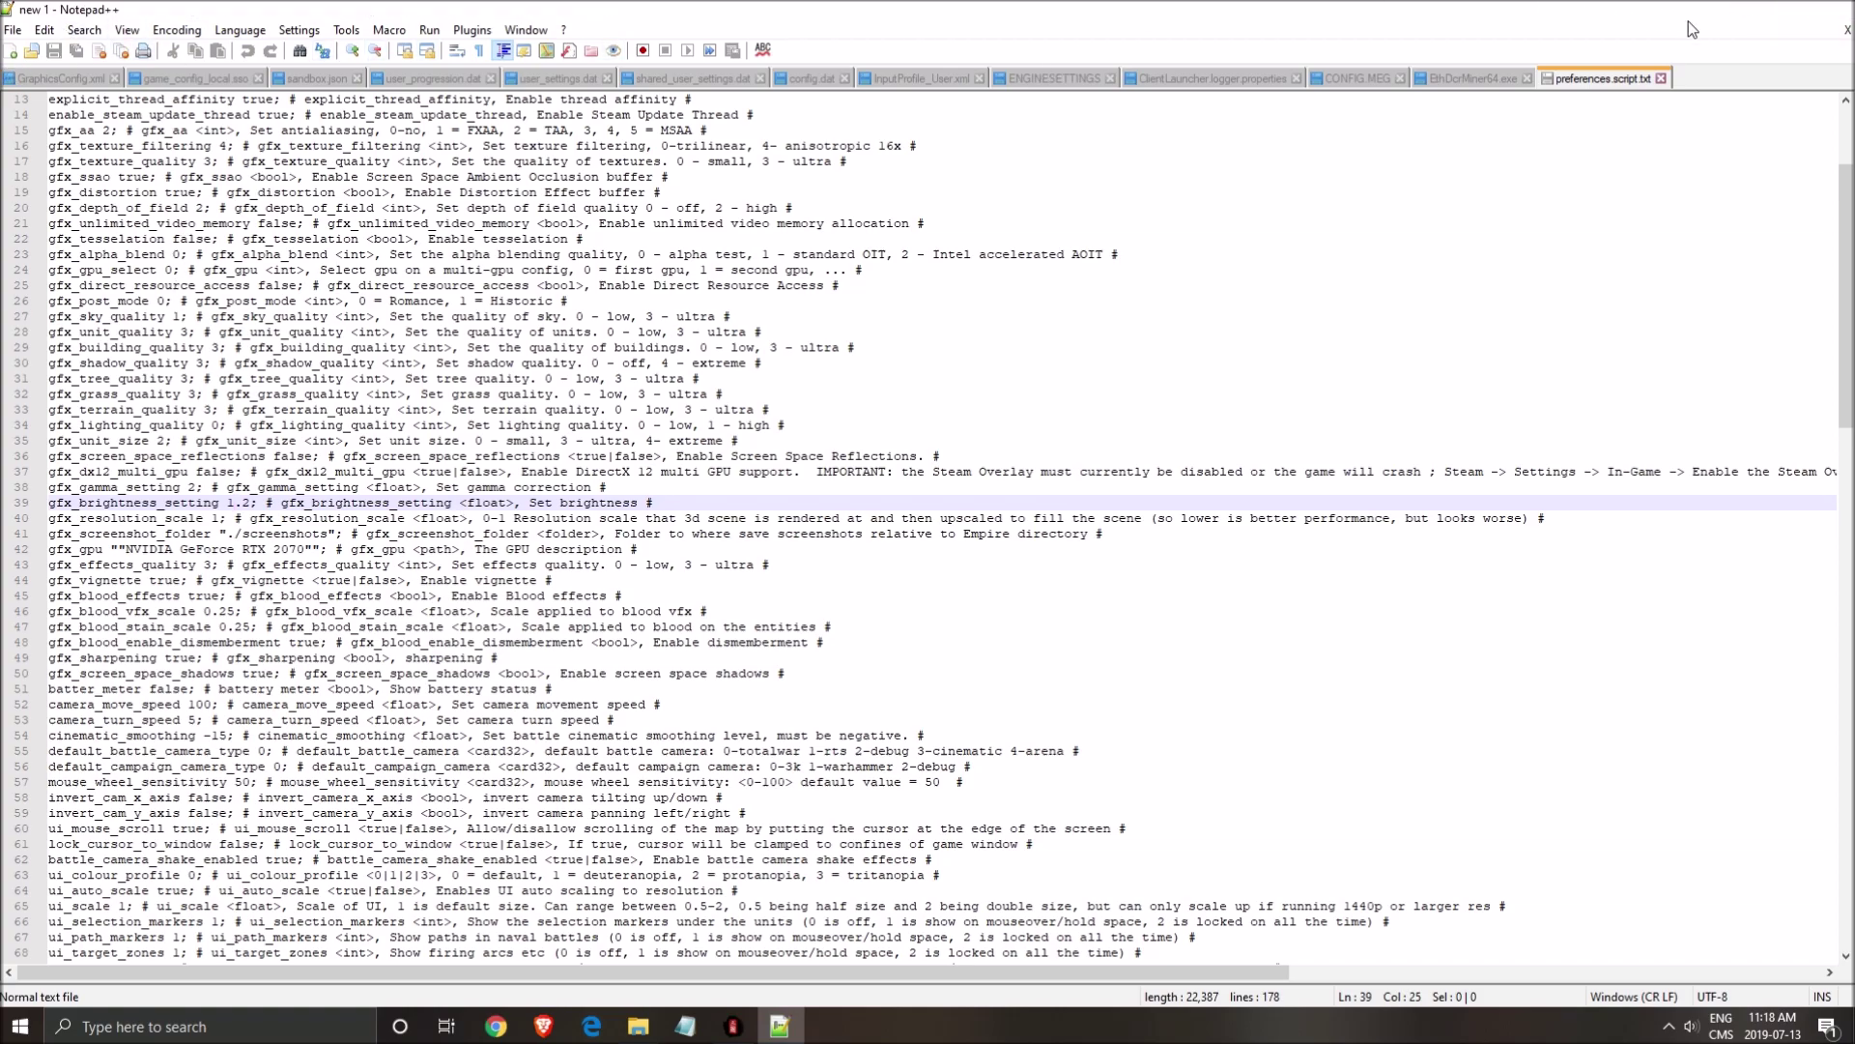
right_click(256, 119)
click(333, 593)
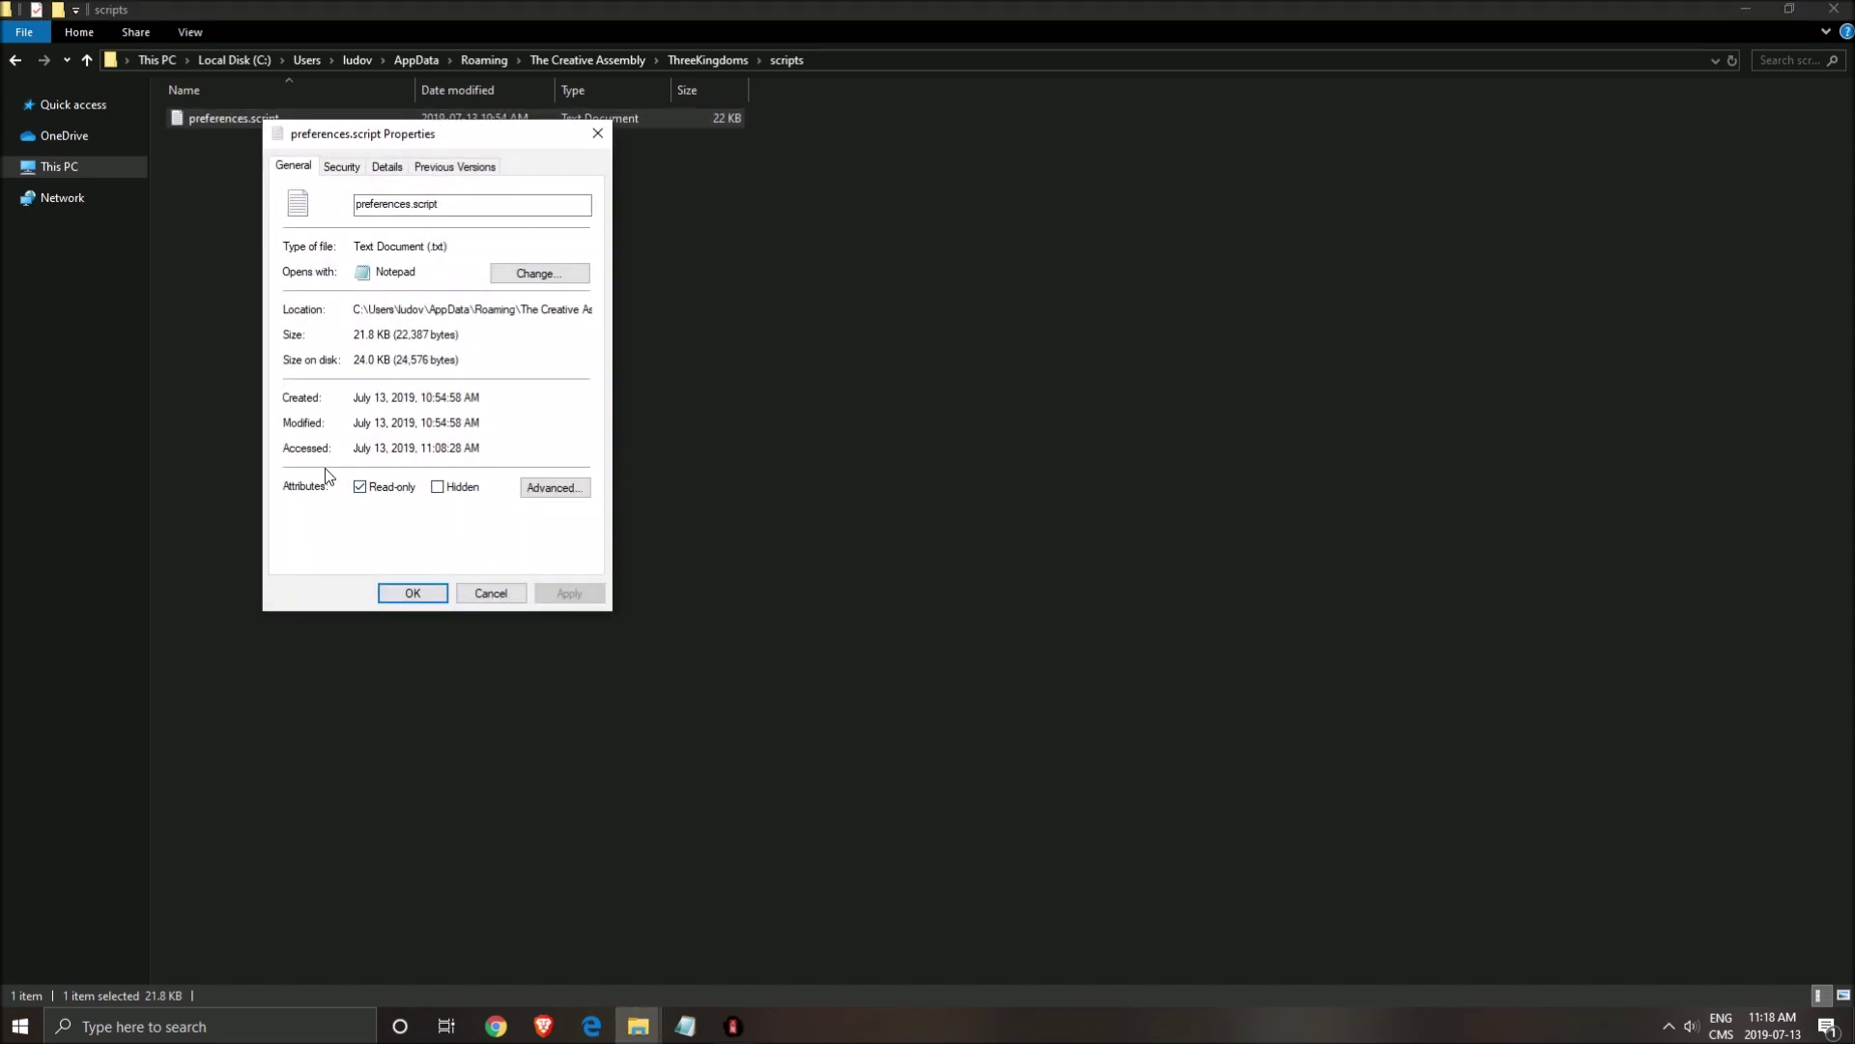
click(491, 593)
click(332, 223)
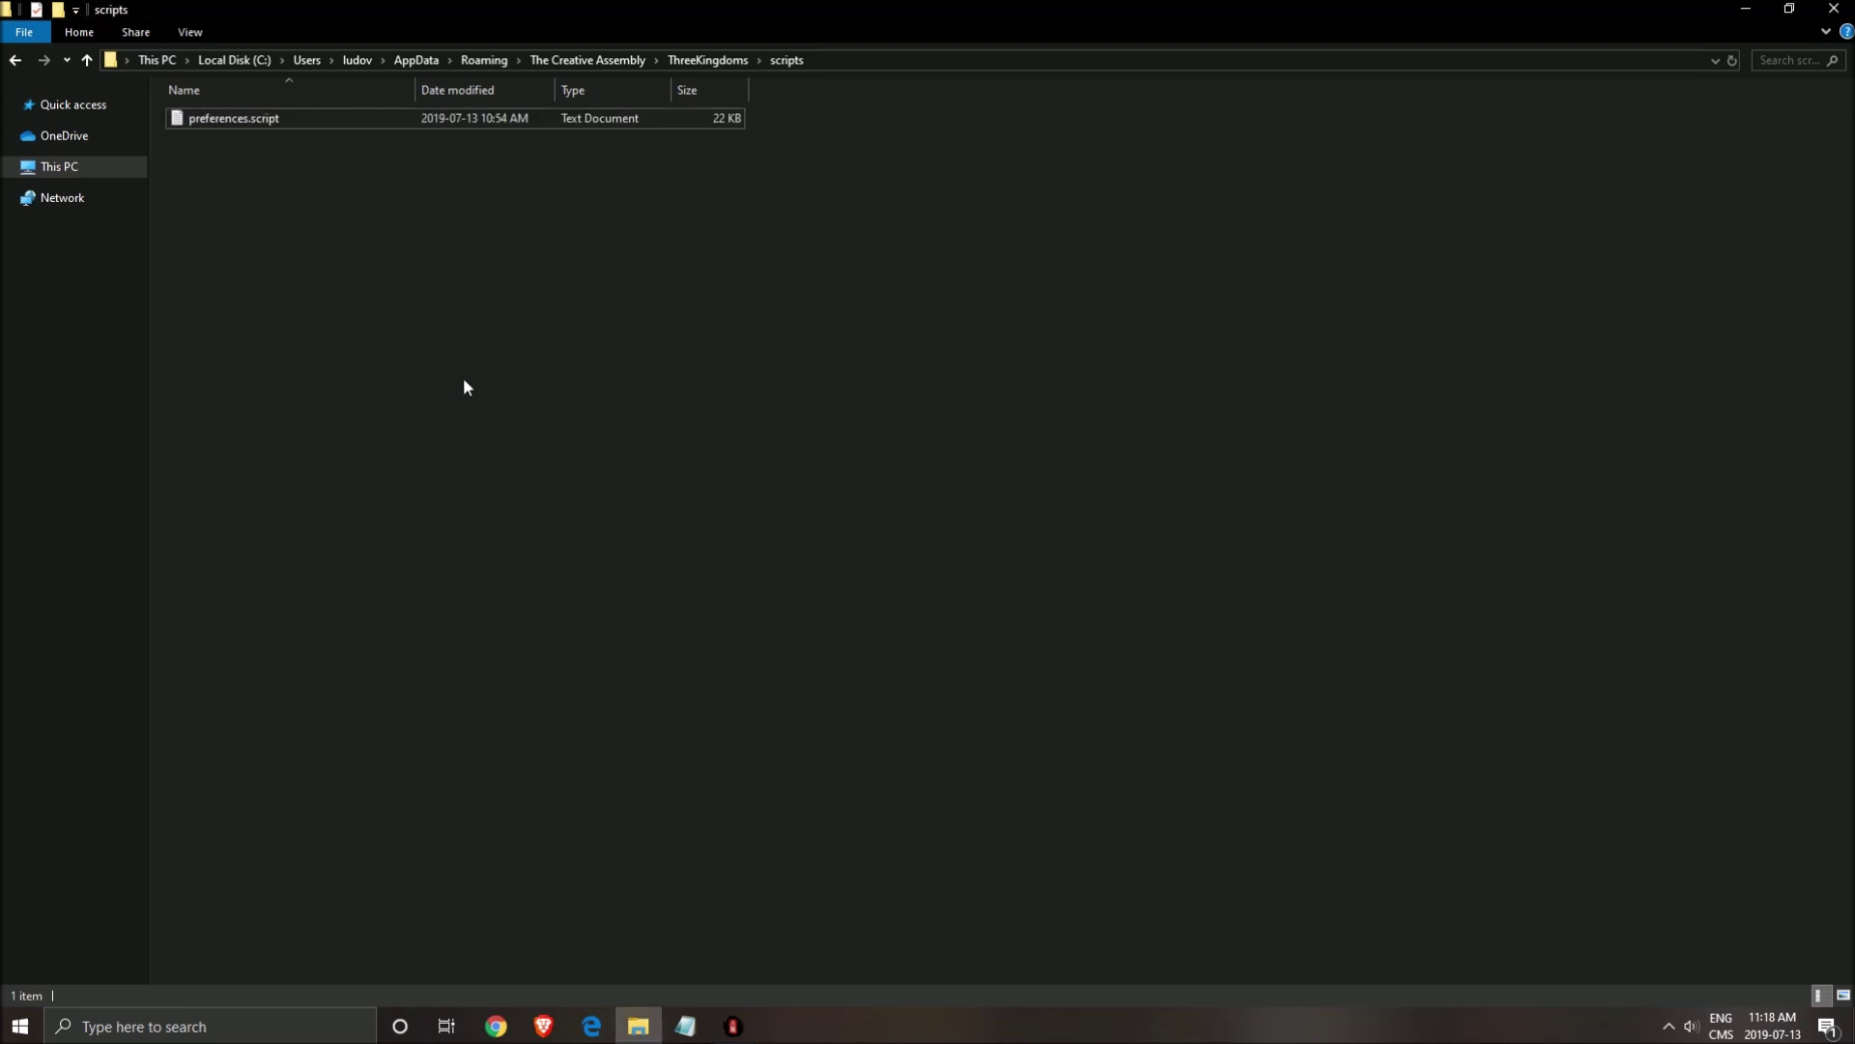